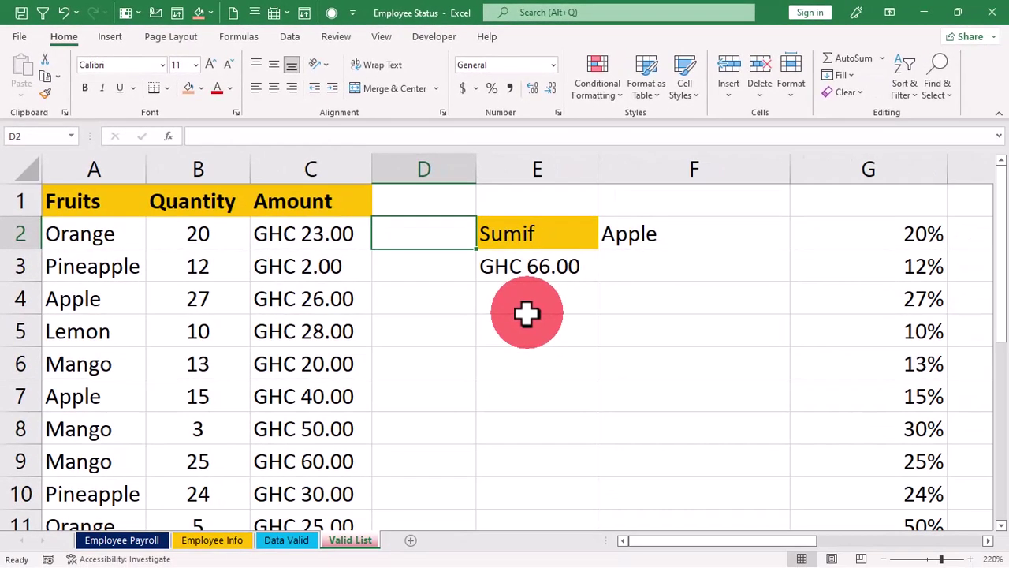
{"action": "left_click", "coordinate": [18, 38]}
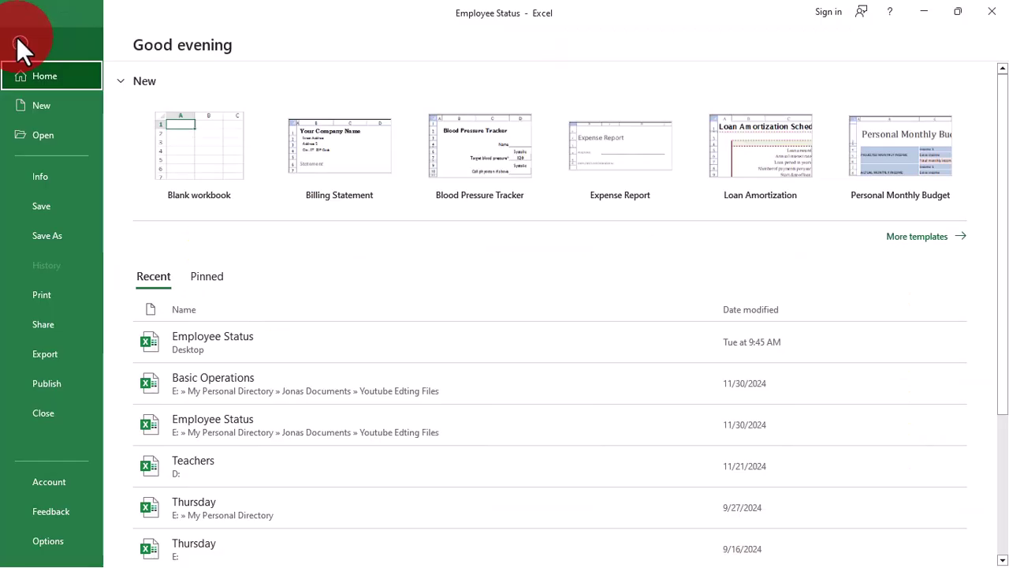
{"action": "left_click", "coordinate": [204, 156]}
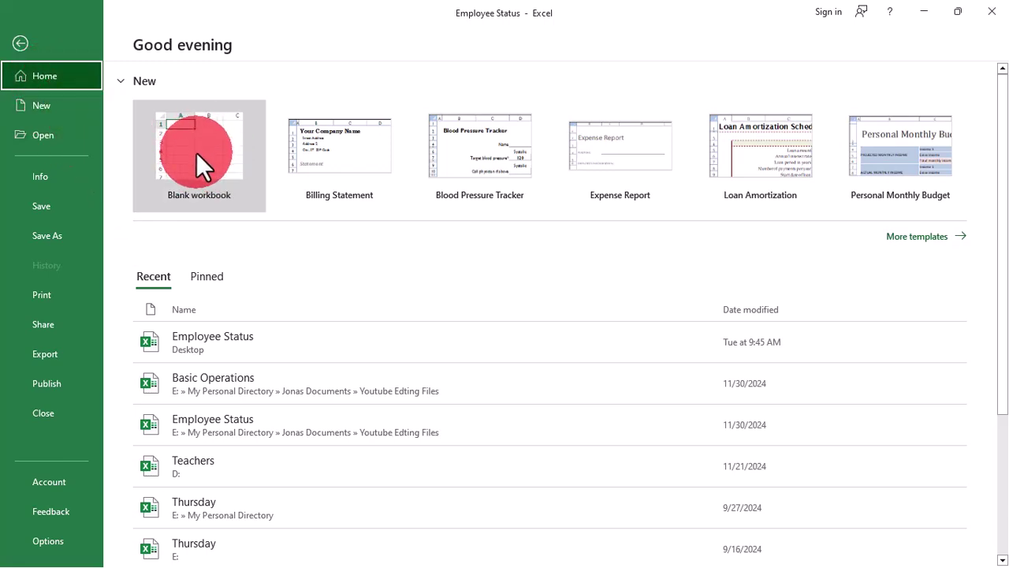
{"action": "left_click", "coordinate": [44, 106]}
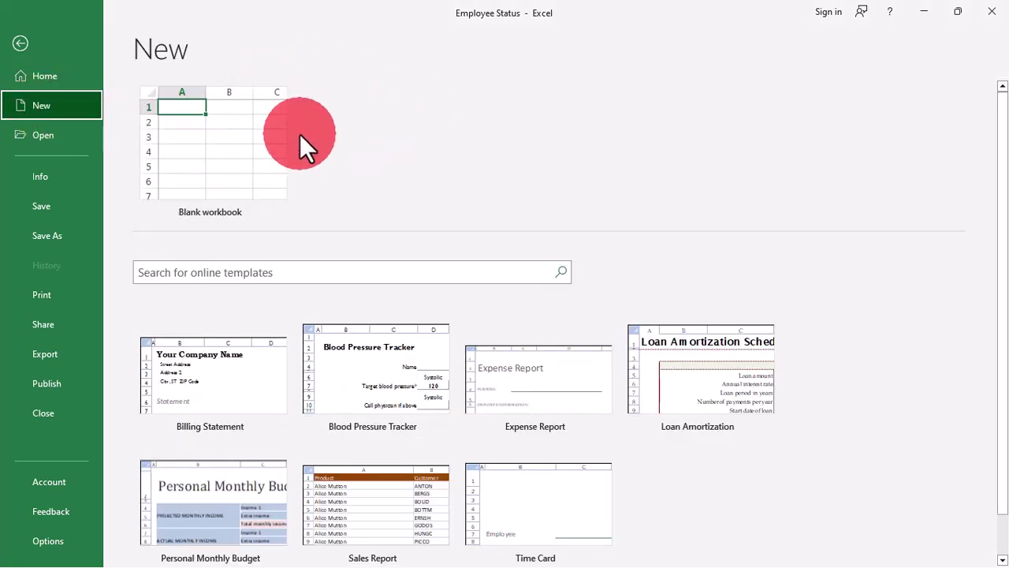
{"action": "key", "text": "Escape"}
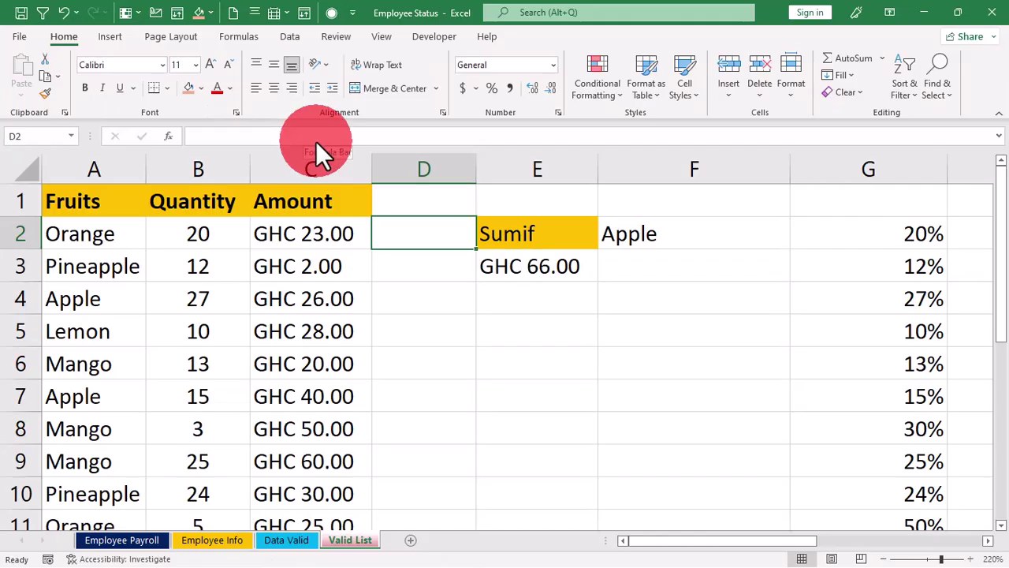
Create a new blank workbook, then switch back to the Employee Status workbook
{"action": "key", "text": "ctrl+n"}
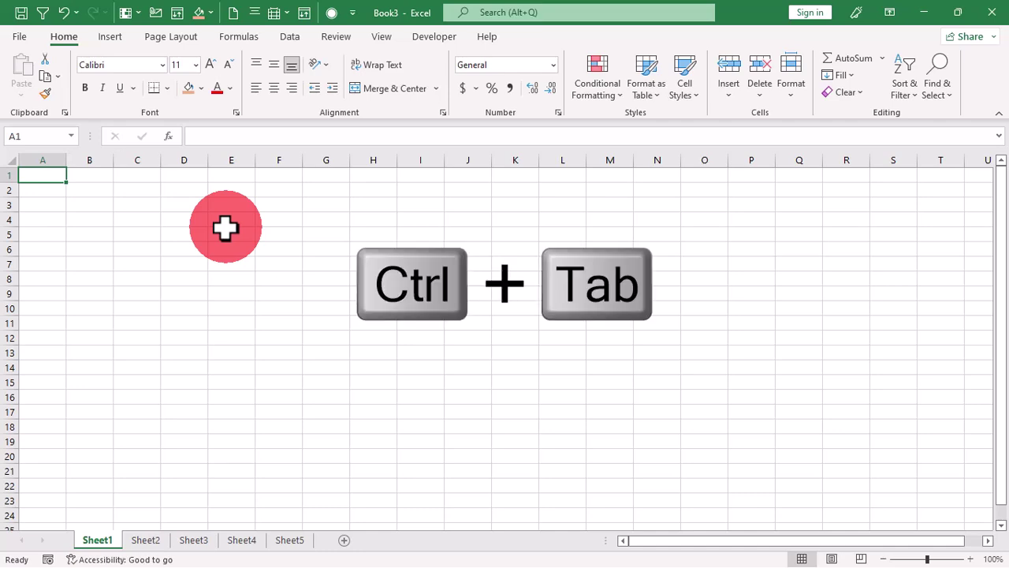
{"action": "key", "text": "ctrl+Tab"}
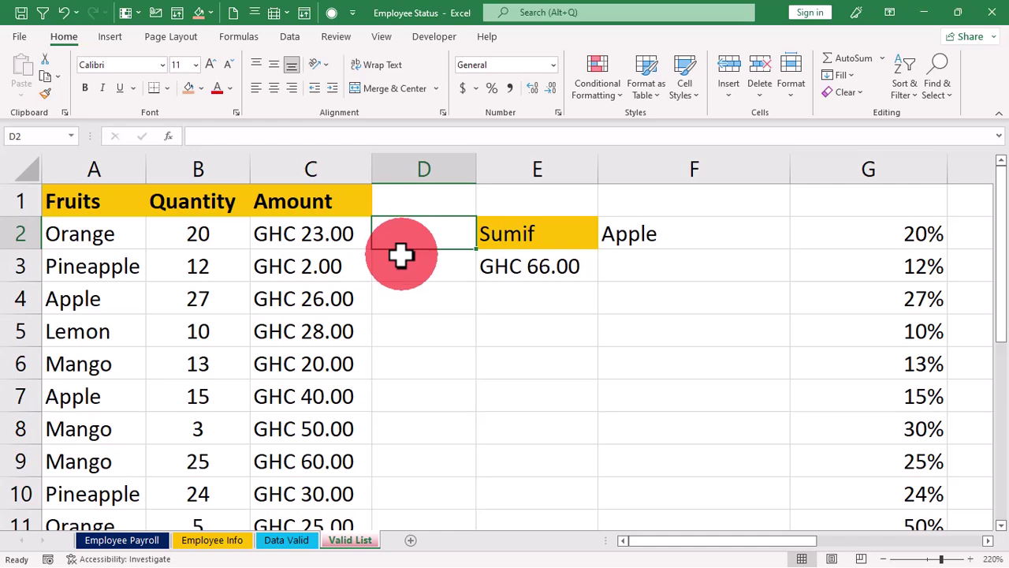
{"action": "key", "text": "ctrl+Tab"}
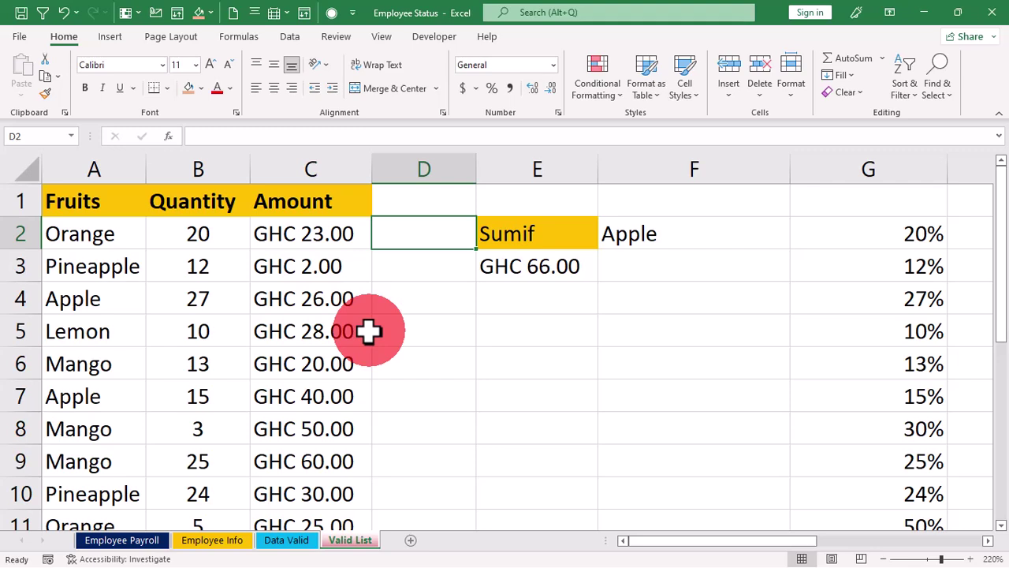
Zoom the Valid List sheet in to 310% and bring it back to 220%
{"action": "key", "text": "ctrl"}
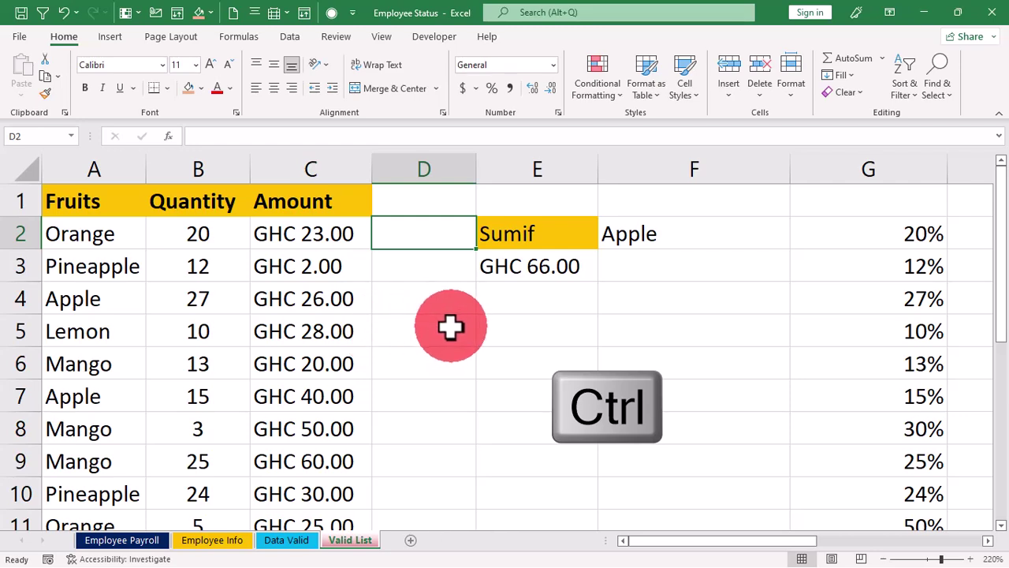
{"action": "scroll", "coordinate": [439, 327], "scroll_direction": "up", "scroll_amount": 3}
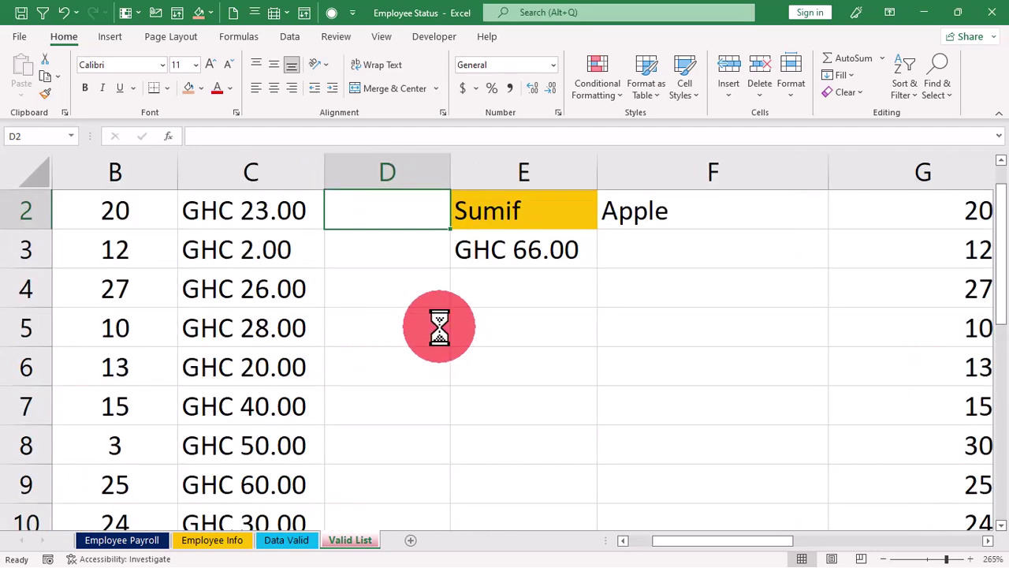
{"action": "scroll", "coordinate": [439, 327], "scroll_direction": "up", "scroll_amount": 3}
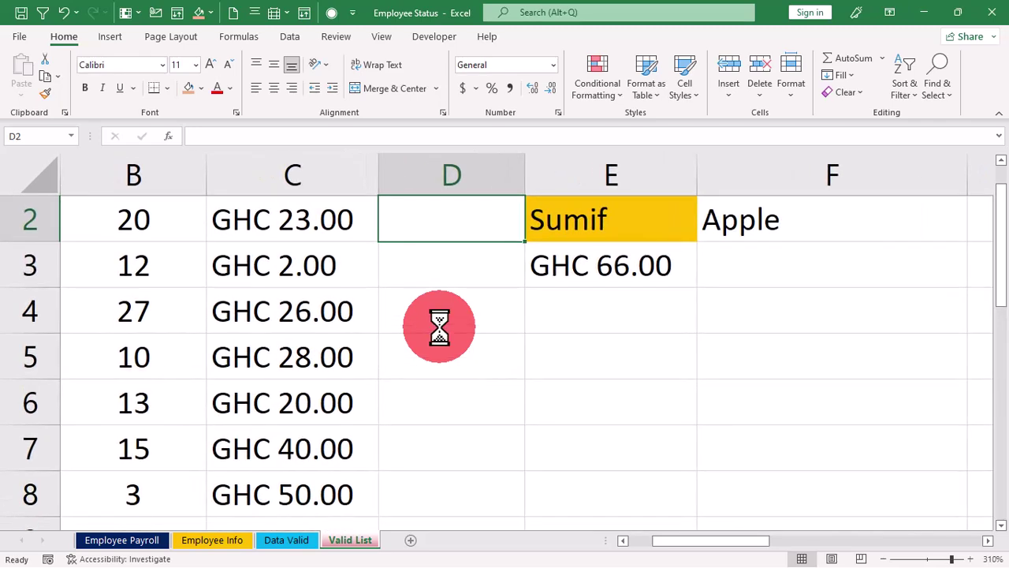
{"action": "scroll", "coordinate": [439, 327], "scroll_direction": "down", "scroll_amount": 2}
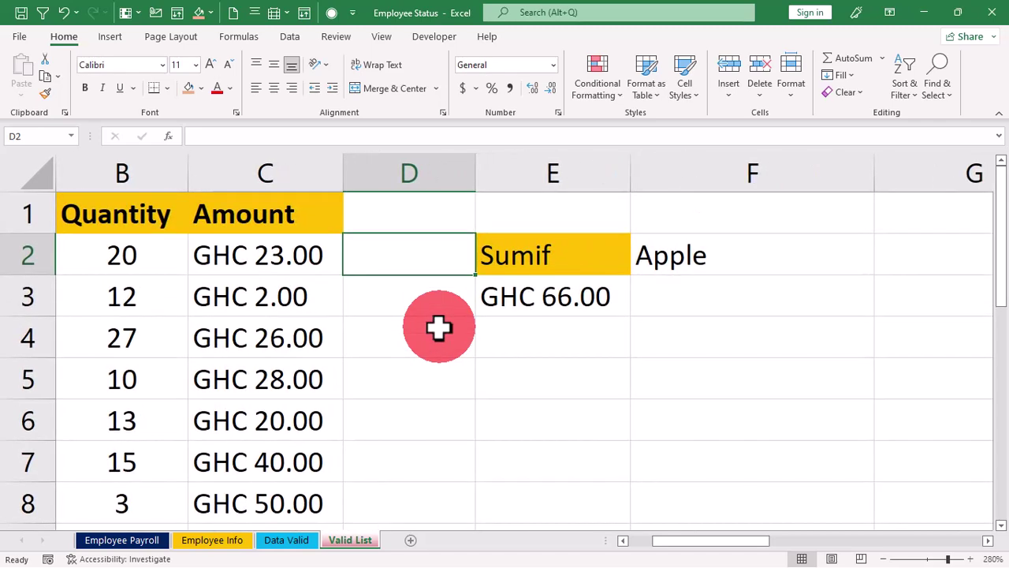
{"action": "scroll", "coordinate": [439, 327], "scroll_direction": "down", "scroll_amount": 4}
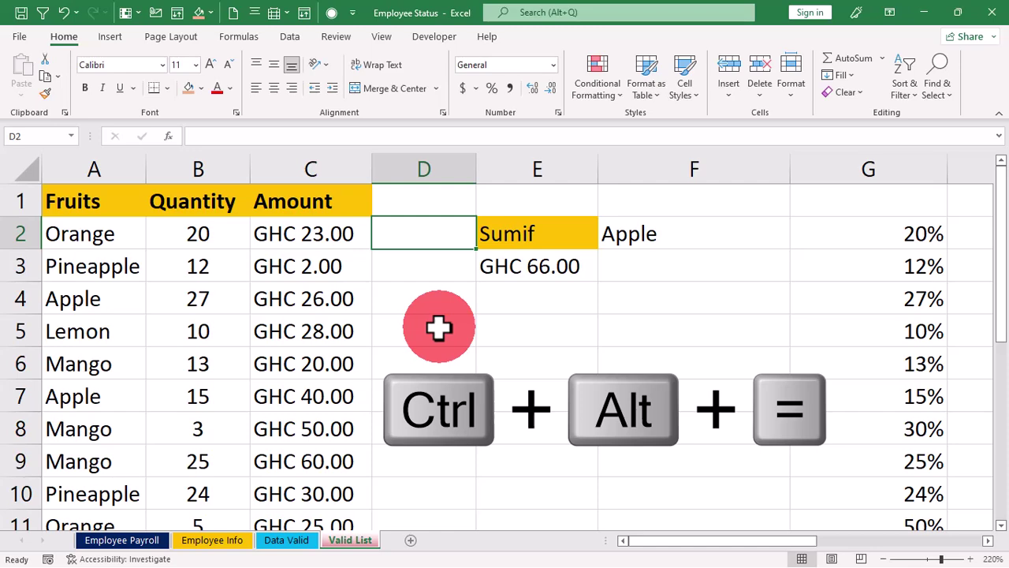
Zoom the Valid List sheet in to 280%
{"action": "key", "text": "ctrl+alt+equal"}
{"action": "key", "text": "ctrl+alt+equal"}
{"action": "key", "text": "ctrl+alt+equal"}
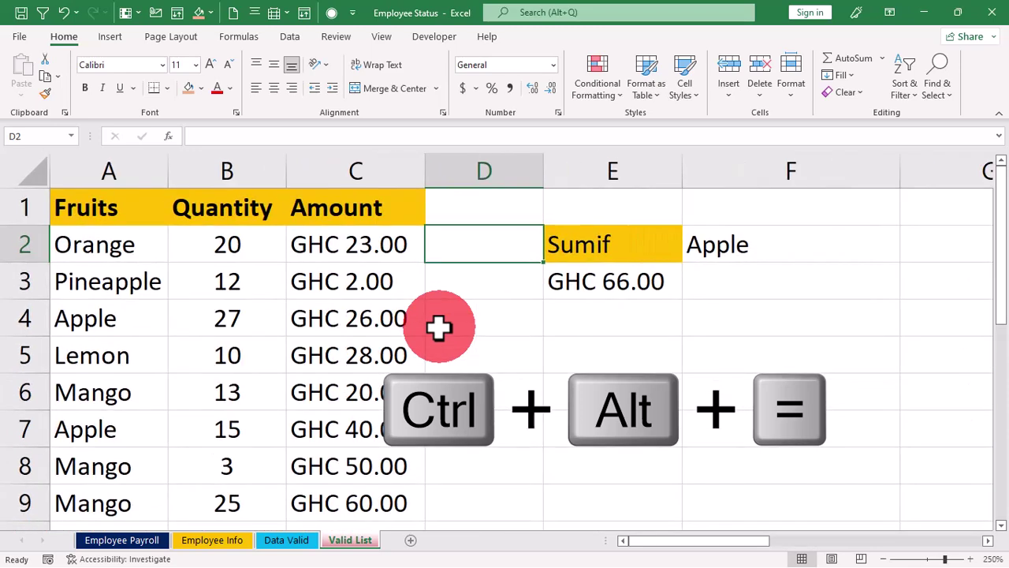
{"action": "key", "text": "ctrl+alt+equal"}
{"action": "key", "text": "ctrl+alt+equal"}
{"action": "key", "text": "ctrl+alt+equal"}
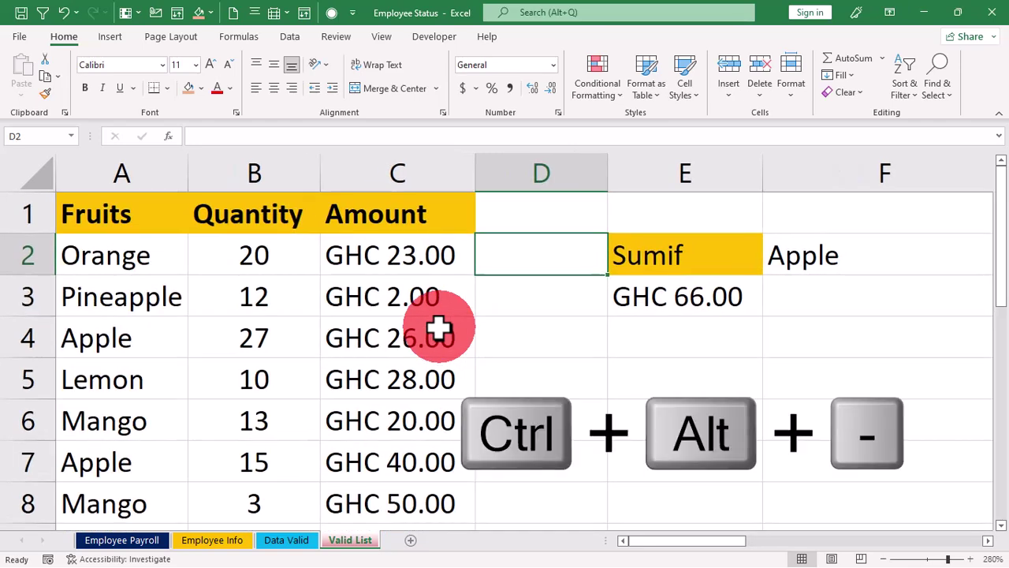
Zoom the Valid List sheet back out to 220%
{"action": "key", "text": "ctrl+alt+minus"}
{"action": "key", "text": "ctrl+alt+minus"}
{"action": "key", "text": "ctrl+alt+minus"}
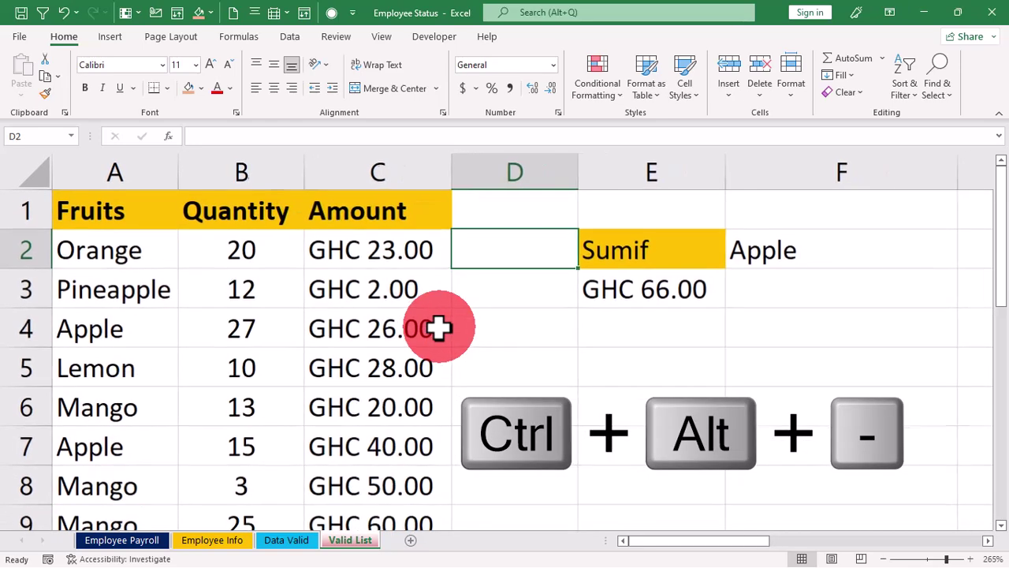
{"action": "key", "text": "ctrl+alt+minus"}
{"action": "key", "text": "ctrl+alt+minus"}
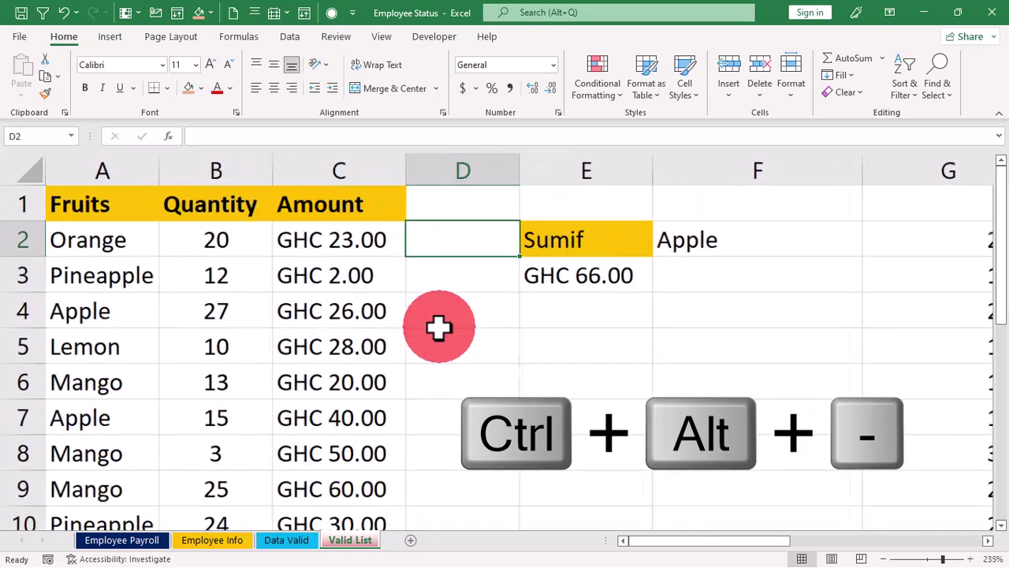
{"action": "key", "text": "ctrl+alt+minus"}
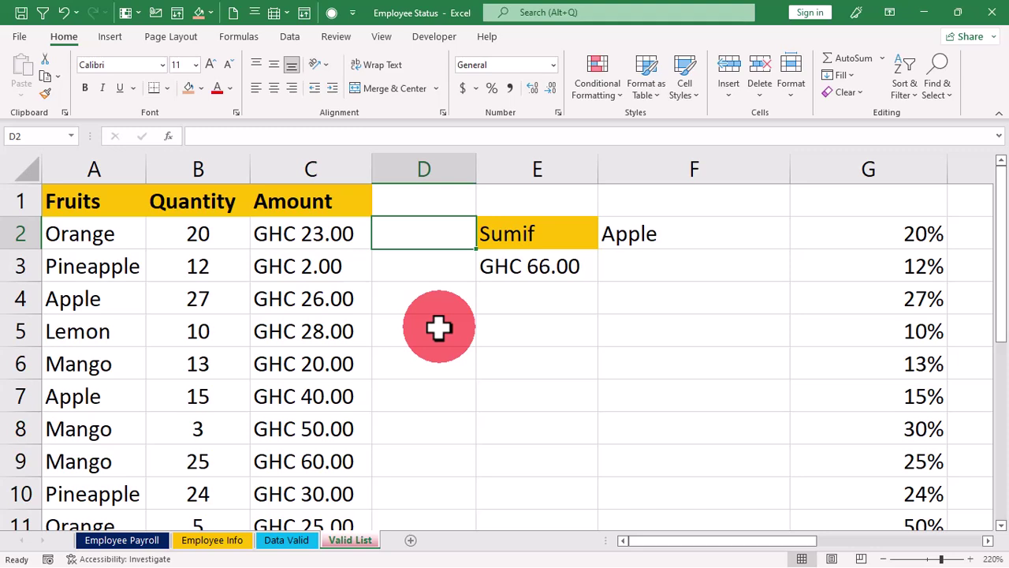
{"action": "key", "text": "ctrl+equal"}
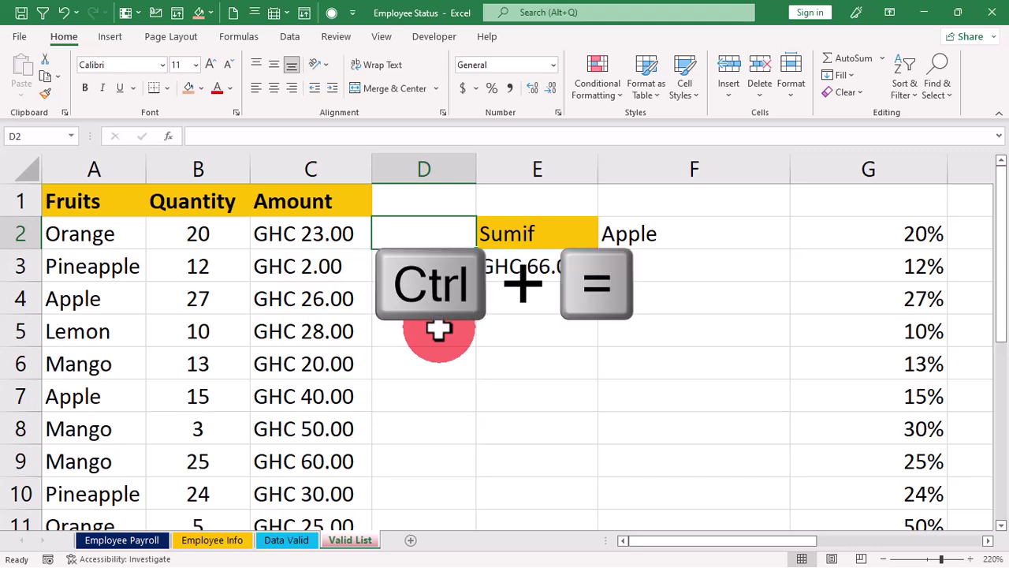
{"action": "key", "text": "ctrl+minus"}
{"action": "scroll", "coordinate": [438, 327], "scroll_direction": "up", "scroll_amount": 2}
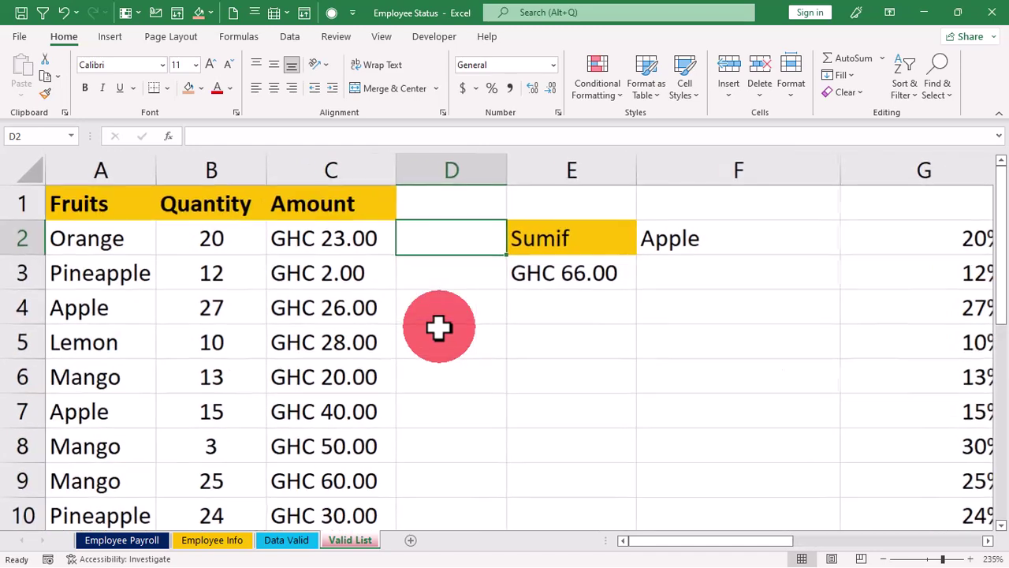
{"action": "scroll", "coordinate": [438, 327], "scroll_direction": "down", "scroll_amount": 2}
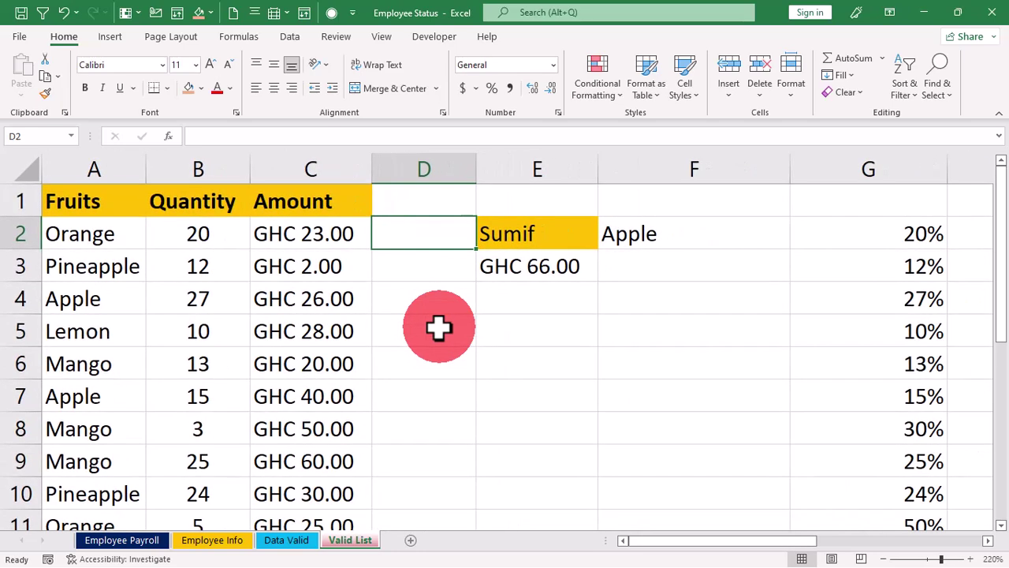
{"action": "scroll", "coordinate": [438, 328], "scroll_direction": "up", "scroll_amount": 1}
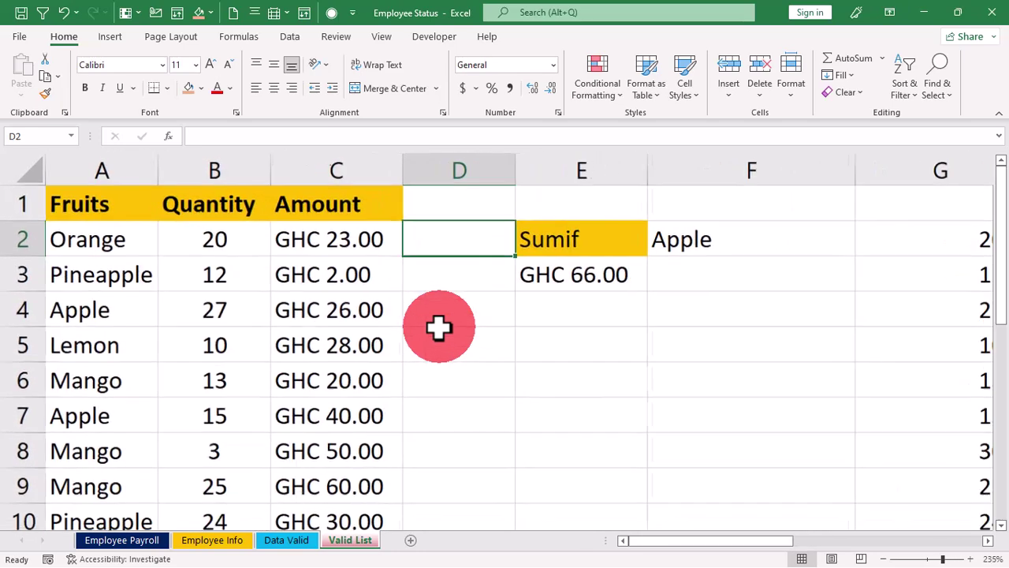
{"action": "scroll", "coordinate": [438, 328], "scroll_direction": "down", "scroll_amount": 1}
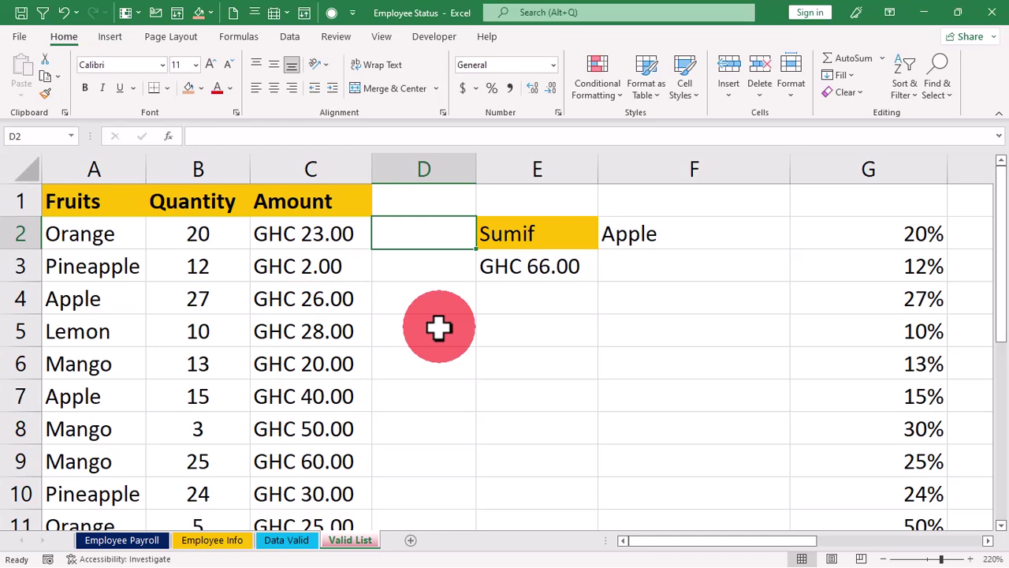
In the blank workbook Book3, enter the headers Name, Test 1, Test 2, Test 3 and Total in cells A1 to E1
{"action": "key", "text": "ctrl+n"}
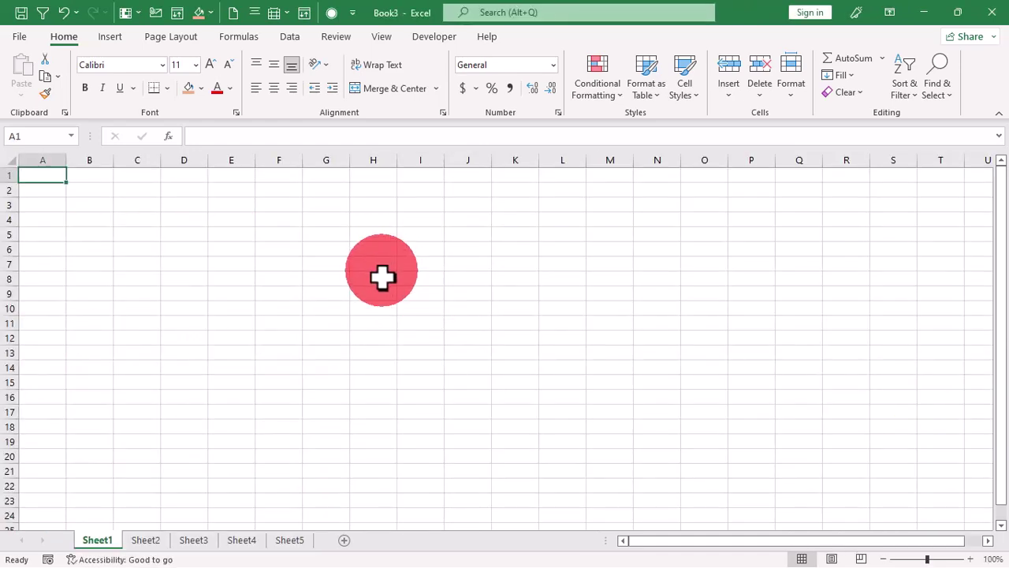
{"action": "scroll", "coordinate": [429, 345], "scroll_direction": "up", "scroll_amount": 9}
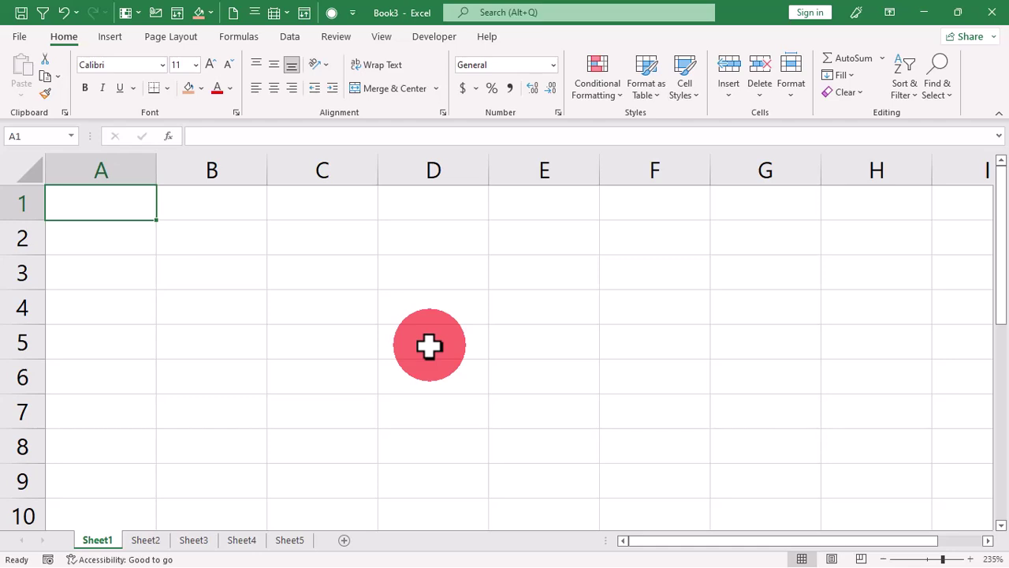
{"action": "type", "text": "Name"}
{"action": "key", "text": "Tab"}
{"action": "type", "text": "Test 1"}
{"action": "key", "text": "Tab"}
{"action": "type", "text": "Test 2"}
{"action": "key", "text": "Tab"}
{"action": "type", "text": "Test"}
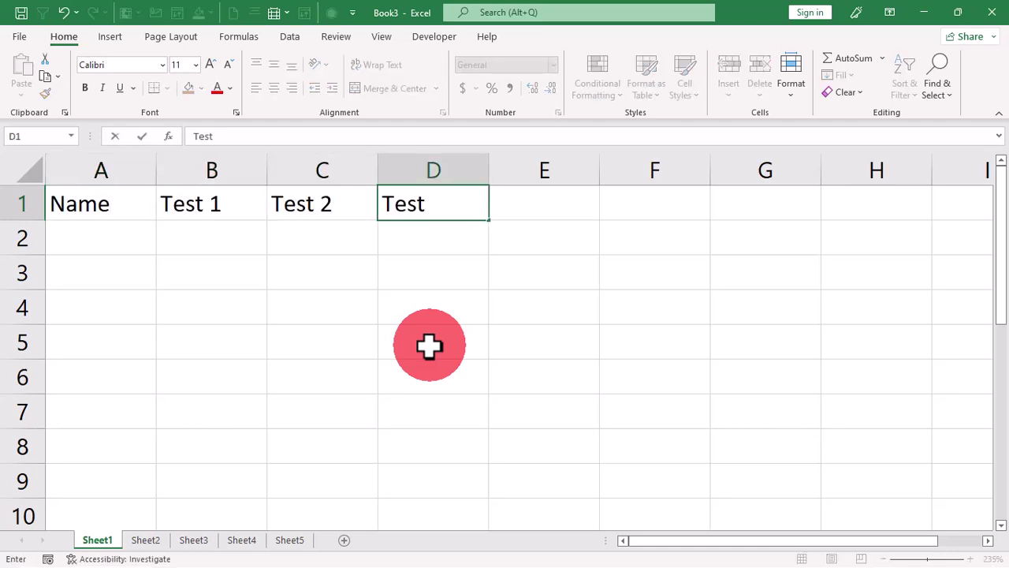
{"action": "type", "text": " 3"}
{"action": "key", "text": "Tab"}
{"action": "type", "text": "Total"}
{"action": "key", "text": "Return"}
Enter the first student's full name in A2 with test scores 45, 20 and 20 in B2 to D2
{"action": "type", "text": "Jonas Adu"}
{"action": "key", "text": "Tab"}
{"action": "type", "text": "45\t20"}
{"action": "key", "text": "Tab"}
{"action": "type", "text": "20"}
{"action": "key", "text": "Tab"}
{"action": "key", "text": "Return"}
Enter the second student's full name in A3 with test scores 20, 30 and 50 in B3 to D3
{"action": "type", "text": "Mavis Kavi"}
{"action": "key", "text": "Tab"}
{"action": "type", "text": "20\t30"}
{"action": "key", "text": "Tab"}
{"action": "type", "text": "50"}
{"action": "key", "text": "Return"}
Enter the third student's full name in A4 with test scores 15, 40 and 40 in B4 to D4
{"action": "type", "text": "Jessica Ena"}
{"action": "key", "text": "Tab"}
{"action": "type", "text": "1"}
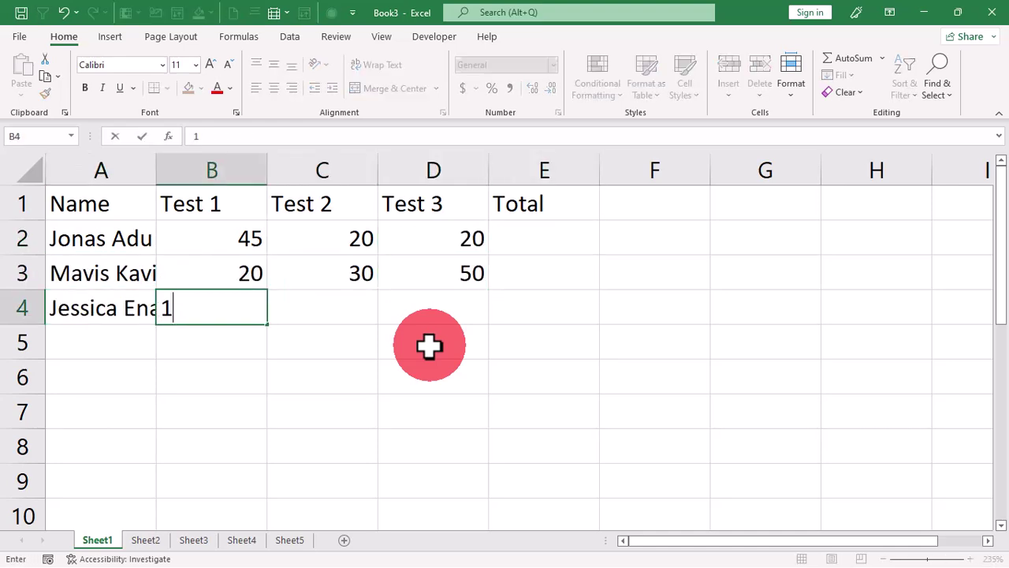
{"action": "type", "text": "5"}
{"action": "key", "text": "Tab"}
{"action": "type", "text": "40"}
{"action": "key", "text": "Tab"}
{"action": "type", "text": "40"}
{"action": "key", "text": "Return"}
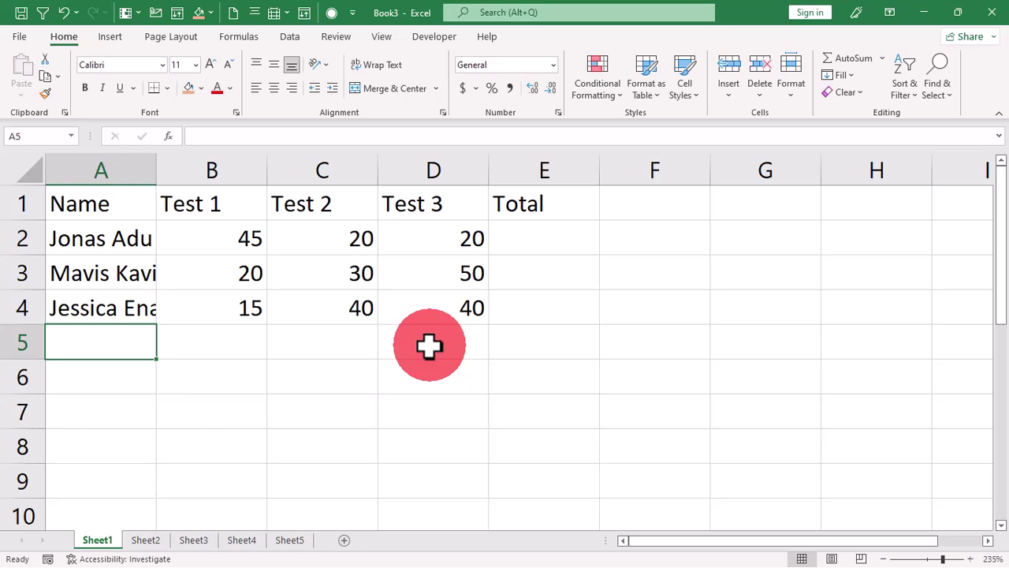
Enter the fourth student's full name in A5 with test scores 30, 30 and 20 in B5 to D5
{"action": "type", "text": "Gideon Okyere"}
{"action": "key", "text": "Tab"}
{"action": "type", "text": "30"}
{"action": "key", "text": "Tab"}
{"action": "type", "text": "30"}
{"action": "key", "text": "Tab"}
{"action": "type", "text": "20"}
{"action": "key", "text": "Return"}
Enter the fifth student's name in A6 with a test score of 25 in each of B6 to D6
{"action": "type", "text": "Sampson O"}
{"action": "key", "text": "Tab"}
{"action": "type", "text": "25"}
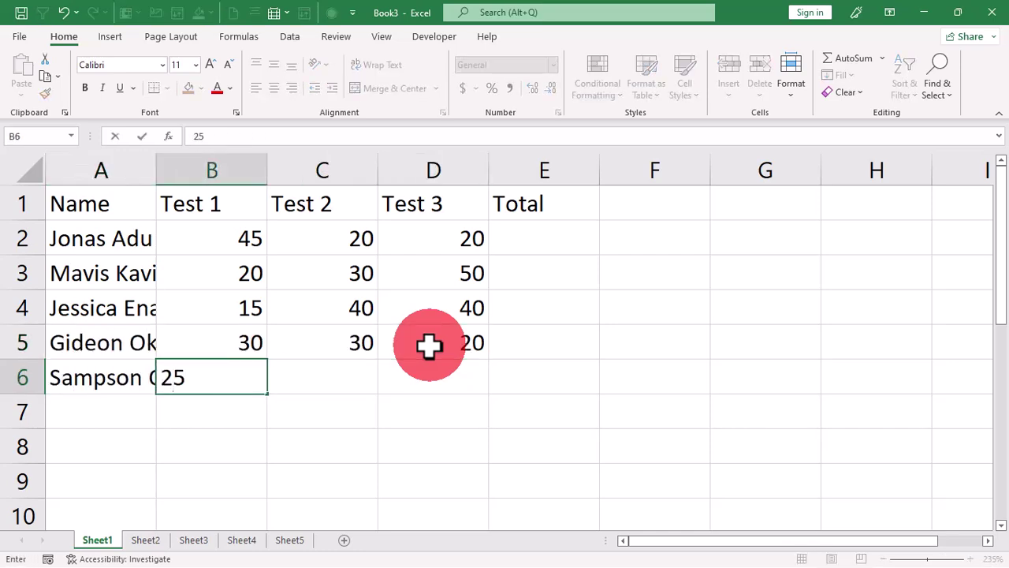
{"action": "key", "text": "Tab"}
{"action": "type", "text": "25"}
{"action": "key", "text": "Tab"}
{"action": "type", "text": "25"}
{"action": "key", "text": "Return"}
Enter the sixth student's full name in A7 with test scores 50, 10 and 20 in B7 to D7
{"action": "type", "text": "Gifty Okyere"}
{"action": "key", "text": "Tab"}
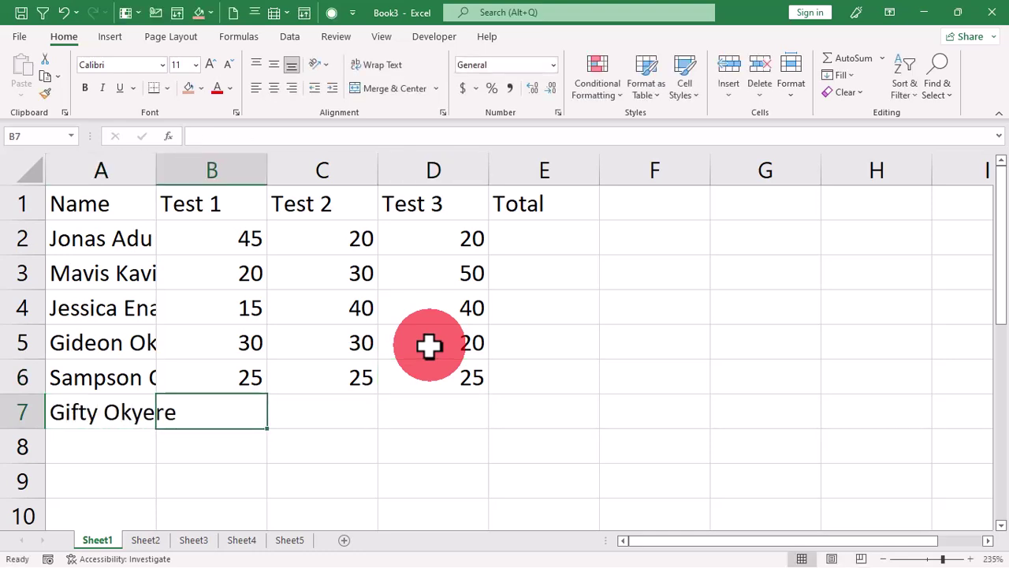
{"action": "type", "text": "501"}
{"action": "key", "text": "BackSpace"}
{"action": "key", "text": "Tab"}
{"action": "type", "text": "10"}
{"action": "key", "text": "Tab"}
{"action": "type", "text": "20"}
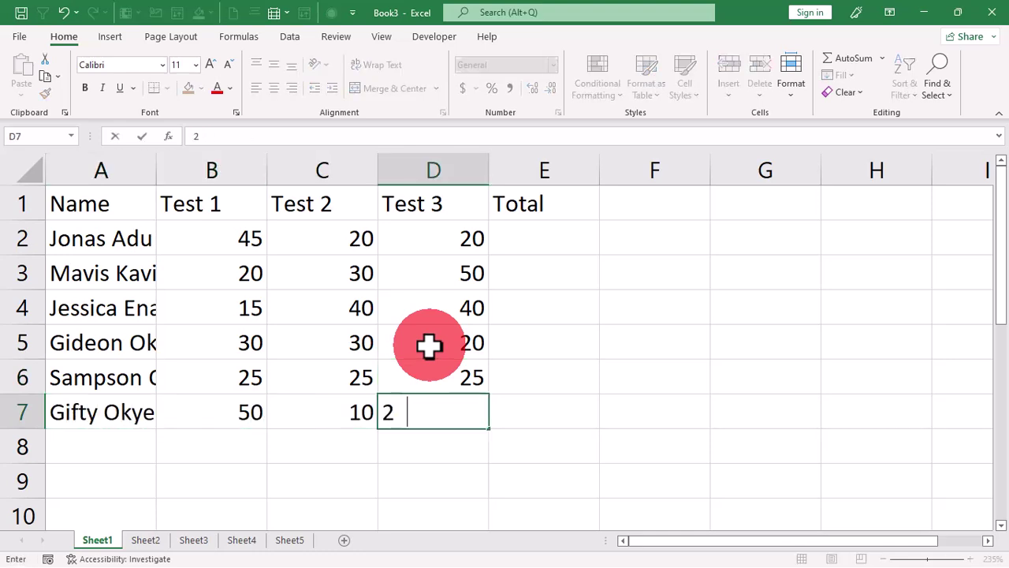
{"action": "key", "text": "Return"}
Enter the seventh student's name in A8 with test scores 70, 10 and 20 in B8 to D8
{"action": "type", "text": "Comfort Gya"}
{"action": "key", "text": "Tab"}
{"action": "type", "text": "70"}
{"action": "key", "text": "Tab"}
{"action": "type", "text": "10"}
{"action": "key", "text": "Tab"}
{"action": "type", "text": "20"}
{"action": "key", "text": "Return"}
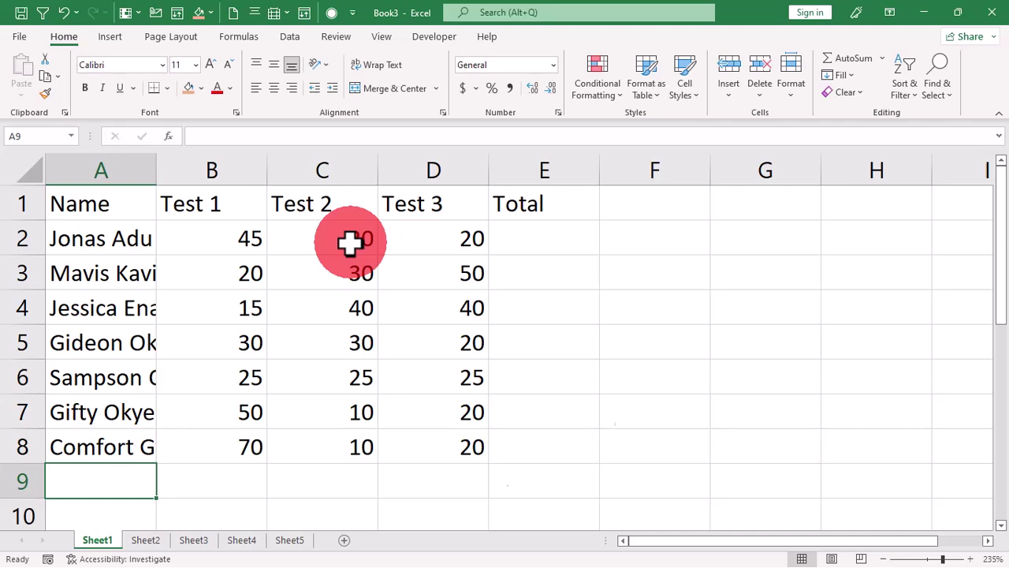
Save the workbook to the Desktop as an Excel Workbook named New Workbook
{"action": "key", "text": "ctrl+s"}
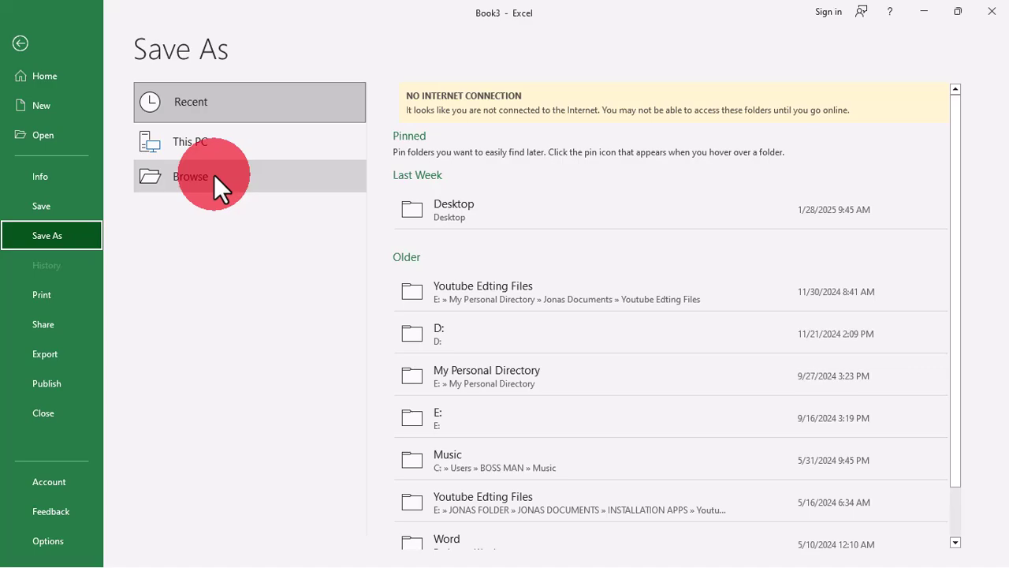
{"action": "key", "text": "Escape"}
{"action": "key", "text": "F12"}
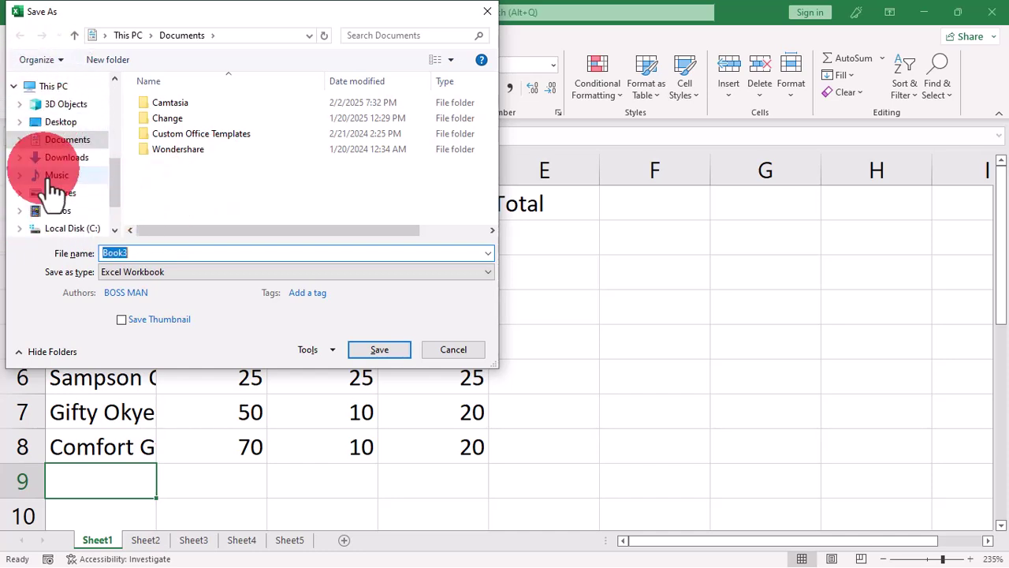
{"action": "left_click", "coordinate": [64, 124]}
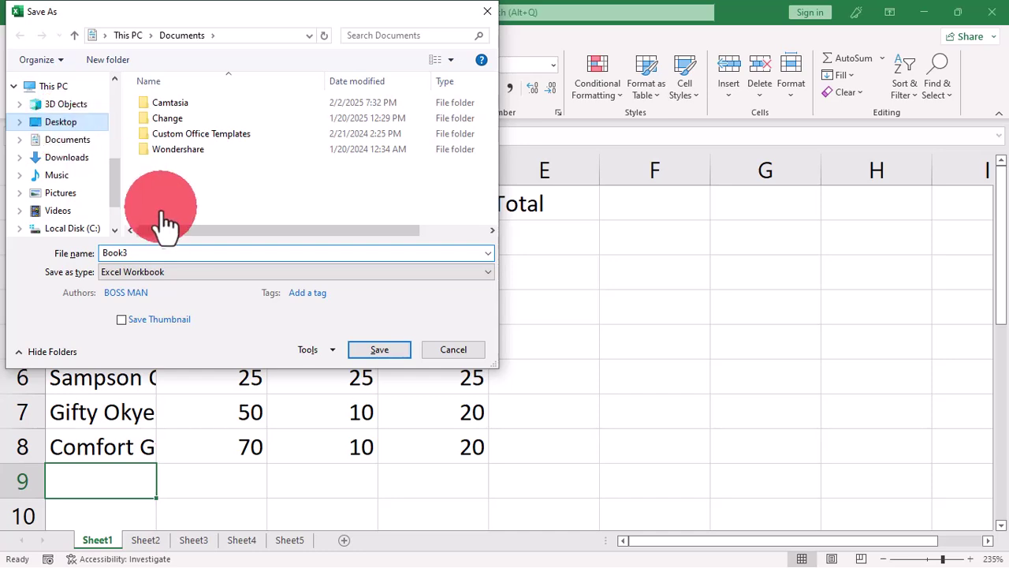
{"action": "double_click", "coordinate": [162, 253]}
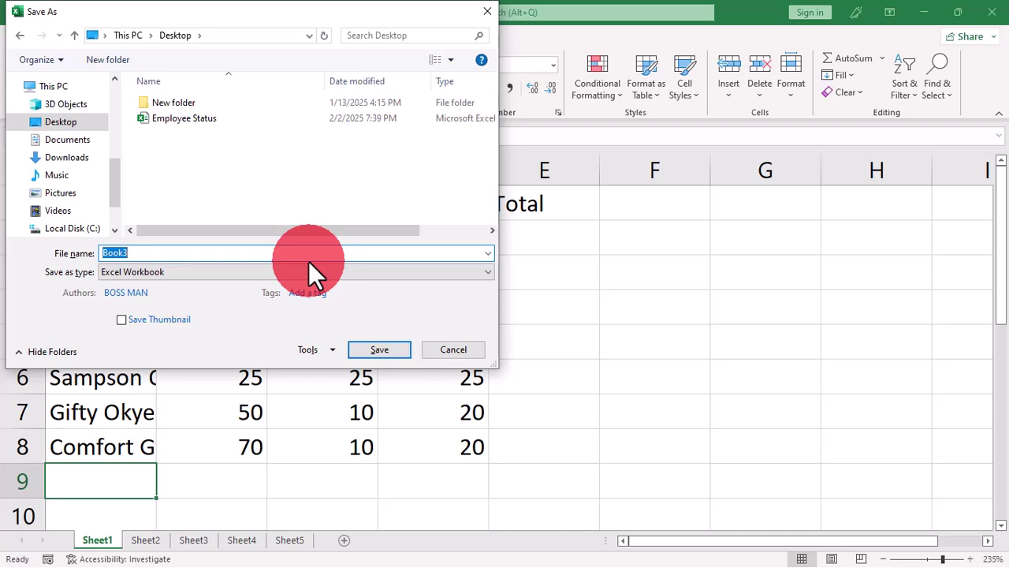
{"action": "type", "text": "New Workbook"}
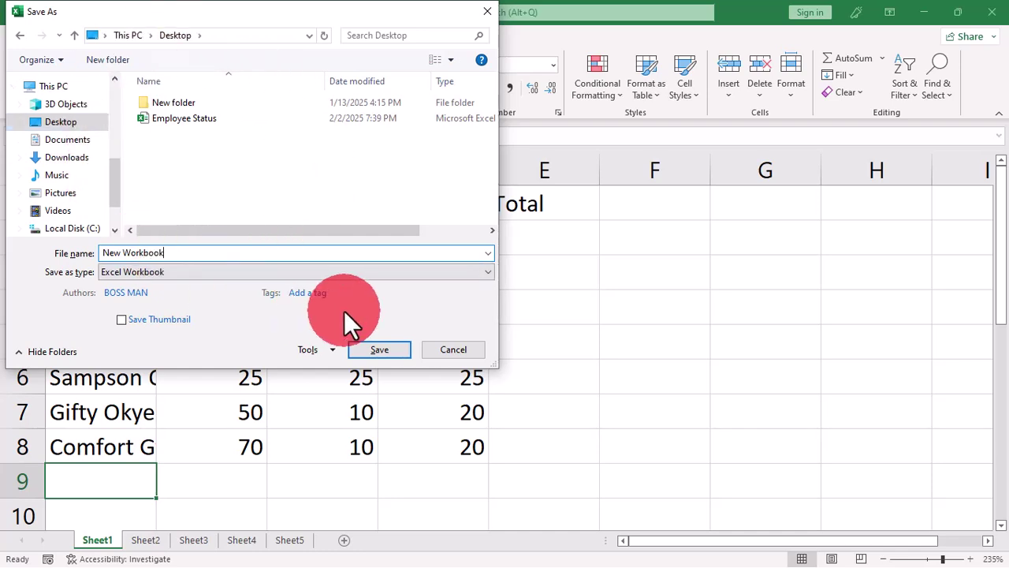
{"action": "left_click", "coordinate": [382, 352]}
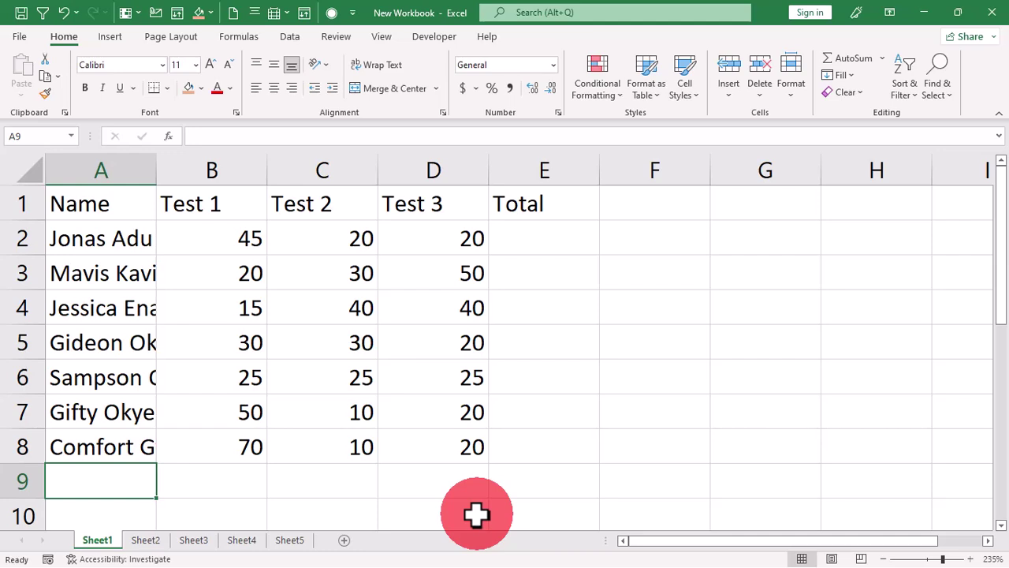
Select the table range A1:E8, then reselect the entire data region starting from cell B1
{"action": "left_click_drag", "start_coordinate": [97, 207], "coordinate": [510, 444]}
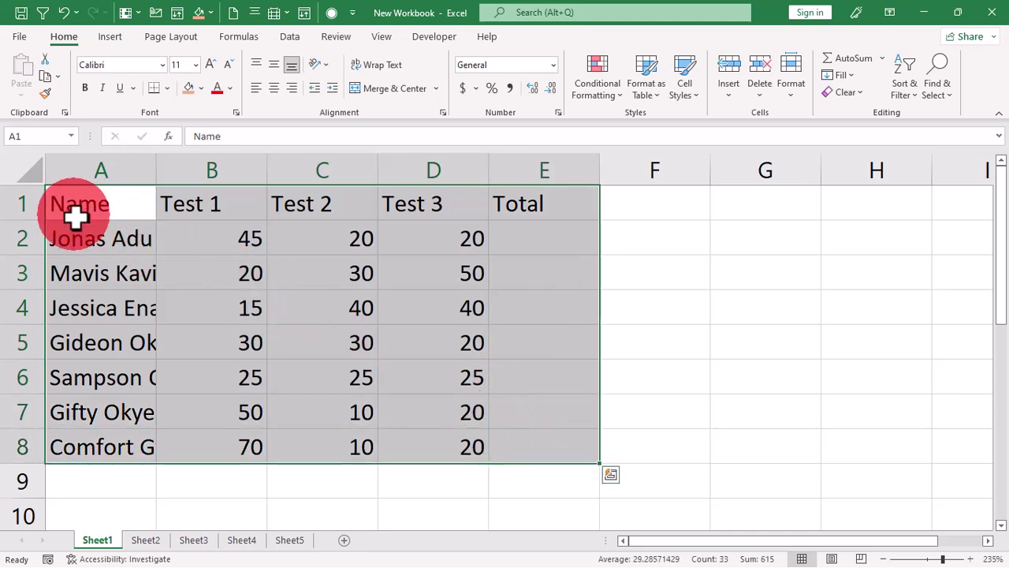
{"action": "left_click", "coordinate": [186, 210]}
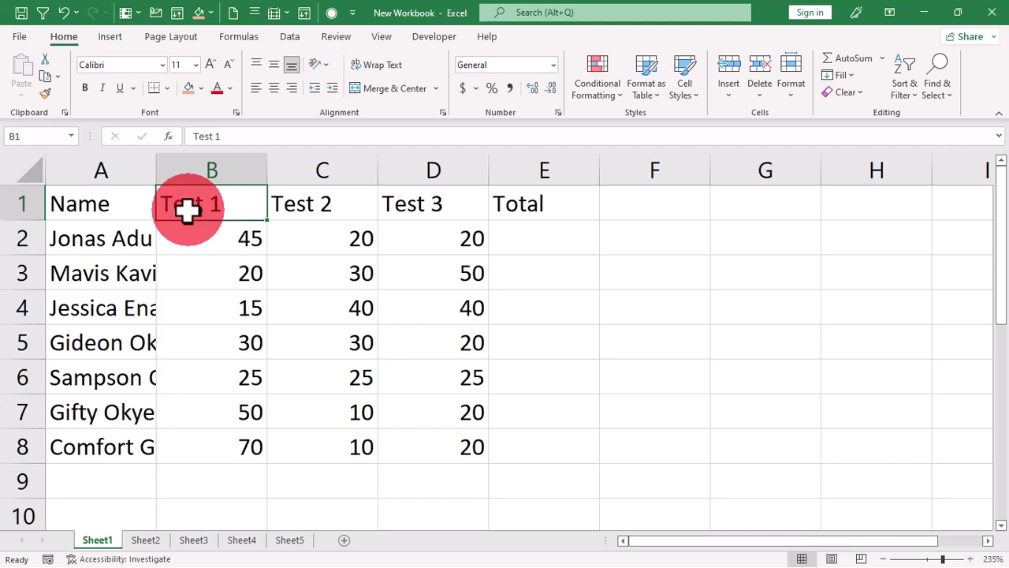
{"action": "key", "text": "ctrl+a"}
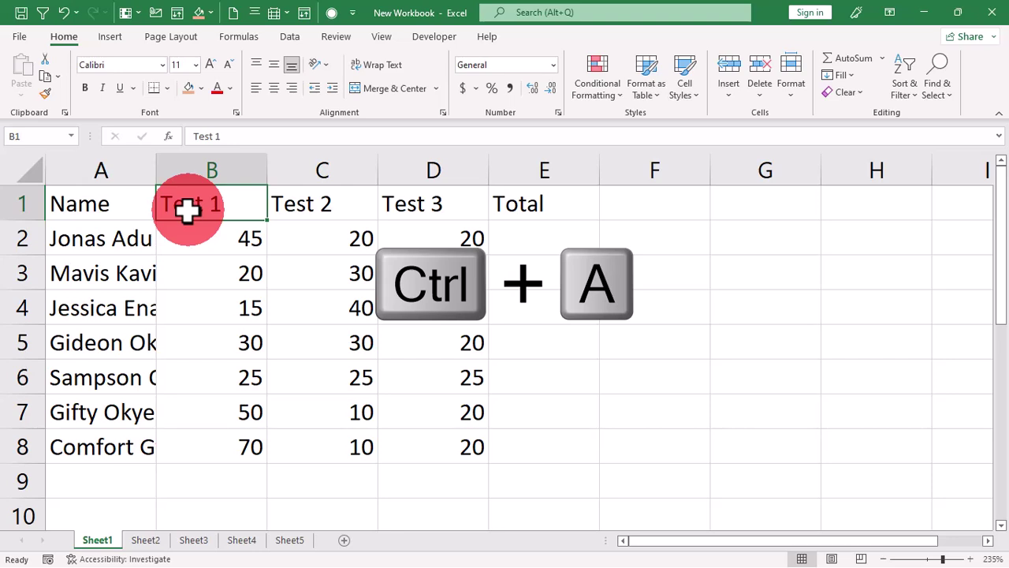
{"action": "key", "text": "ctrl+a"}
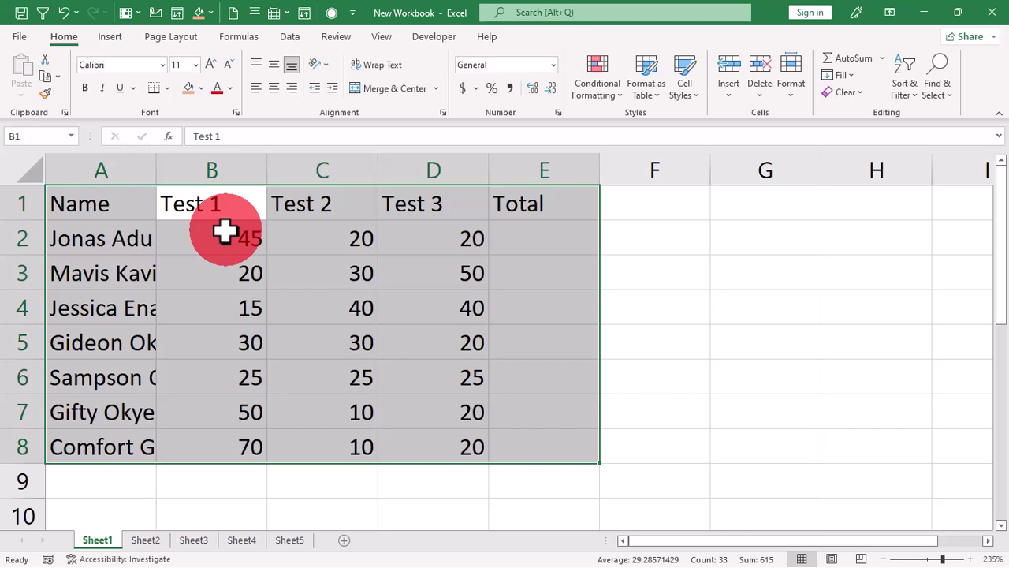
Select the whole data region A1:E8 starting from cell B4, and again starting from cell A2
{"action": "left_click", "coordinate": [77, 203]}
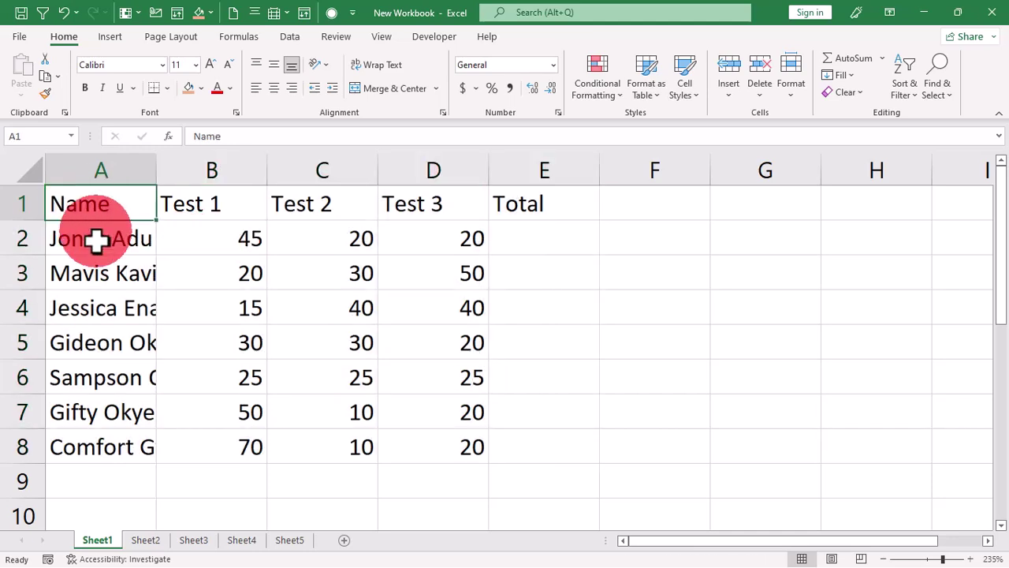
{"action": "left_click", "coordinate": [261, 313]}
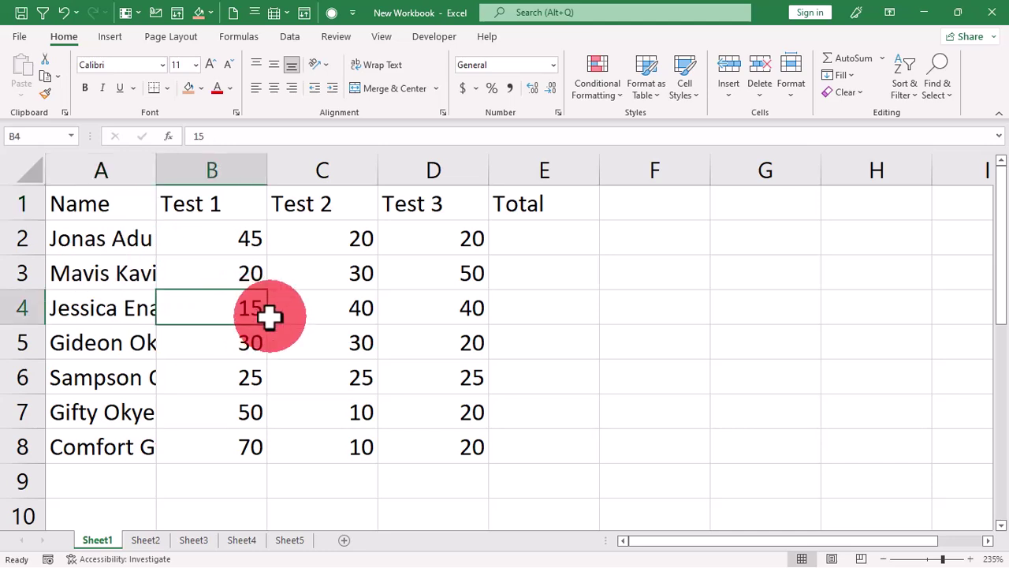
{"action": "key", "text": "ctrl+a"}
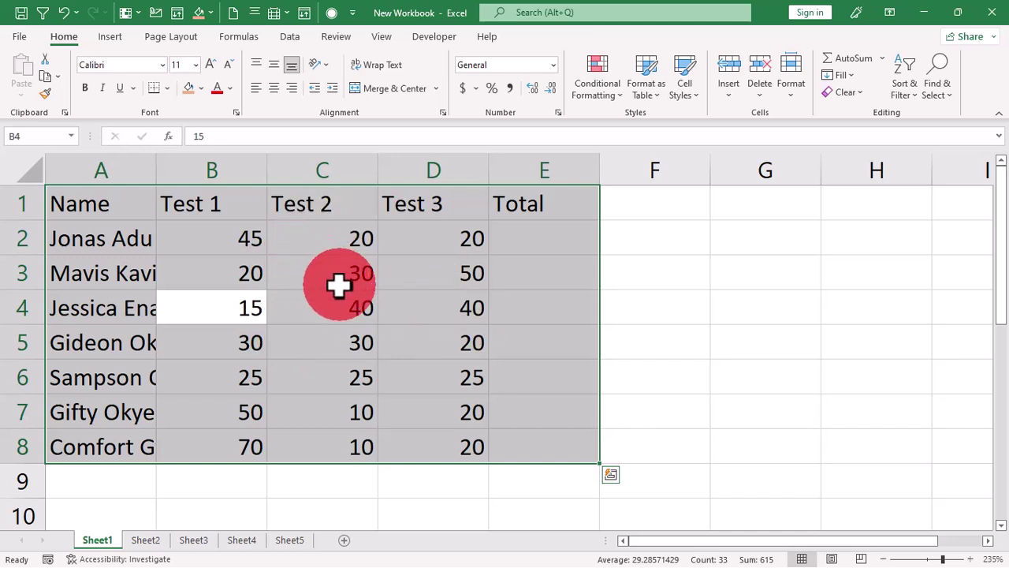
{"action": "left_click", "coordinate": [122, 243]}
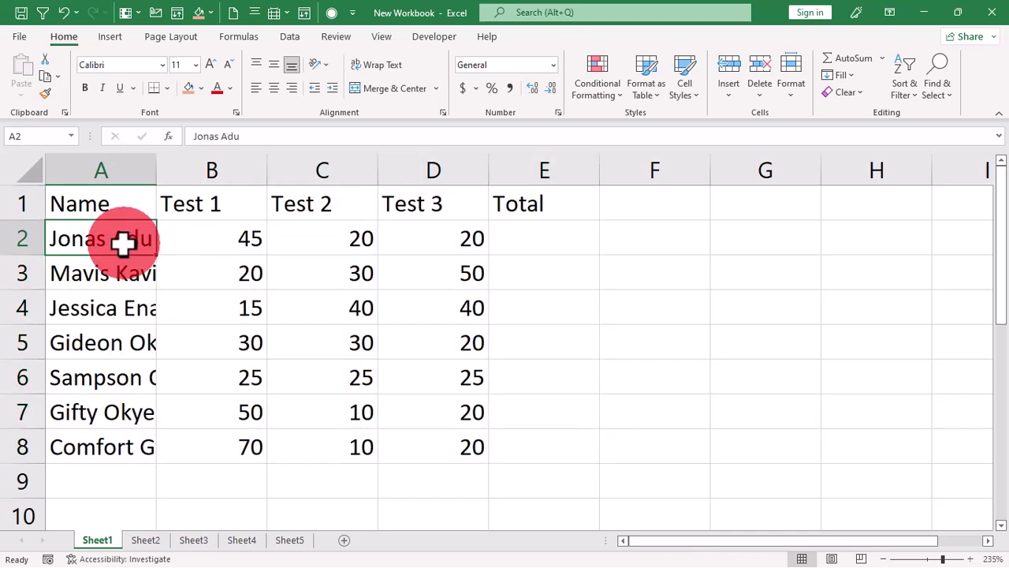
{"action": "key", "text": "ctrl+shift+8"}
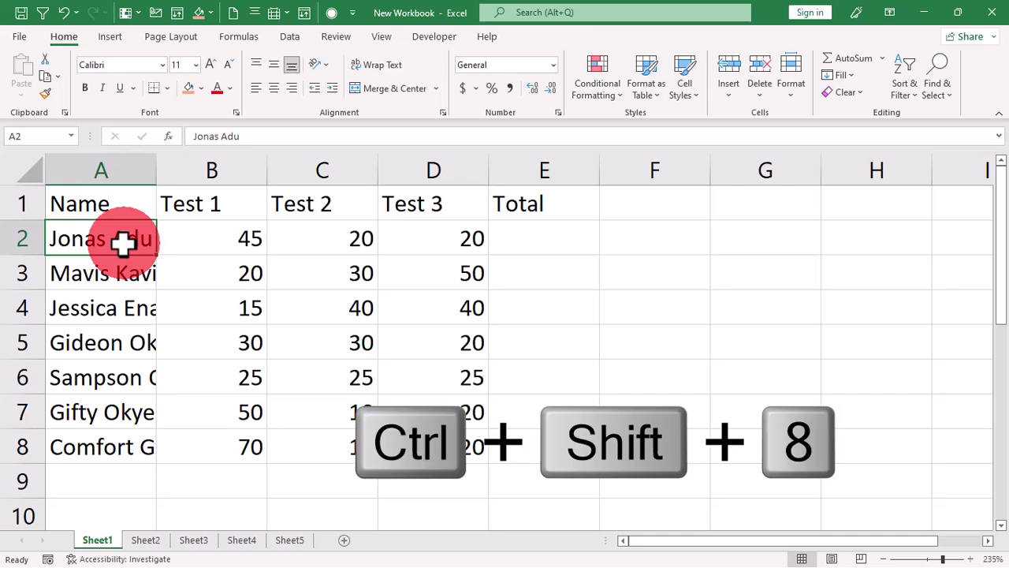
{"action": "key", "text": "ctrl+shift+8"}
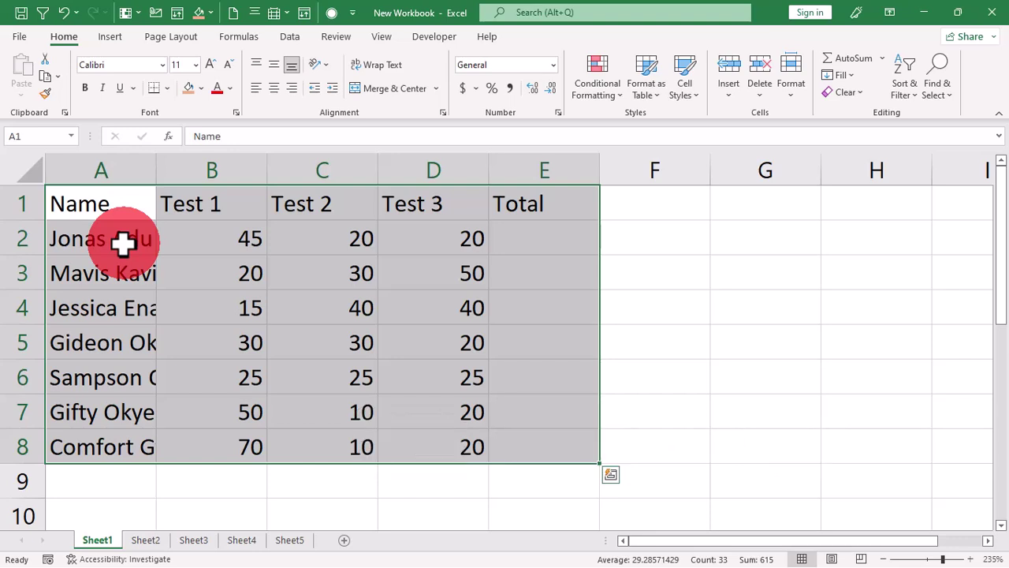
Center the contents of the table range A1:E8 horizontally
{"action": "left_click", "coordinate": [100, 210]}
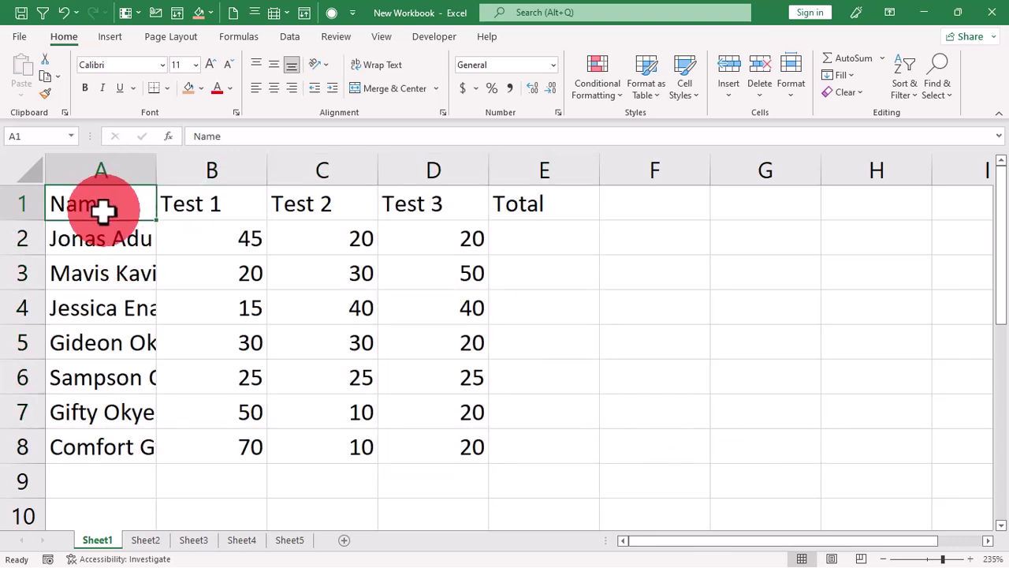
{"action": "left_click_drag", "start_coordinate": [103, 209], "coordinate": [512, 454]}
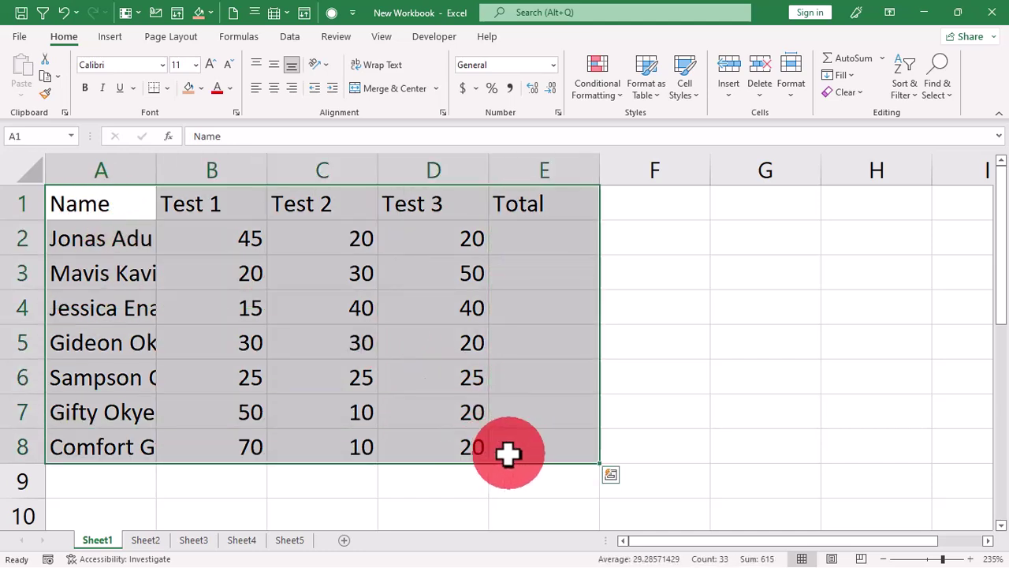
{"action": "left_click", "coordinate": [272, 88]}
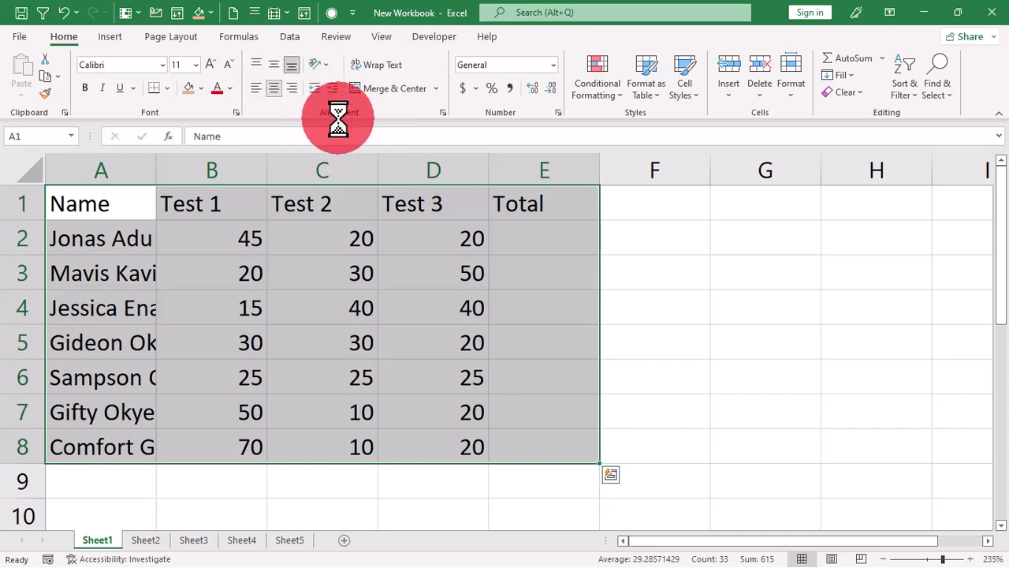
{"action": "left_click", "coordinate": [361, 389]}
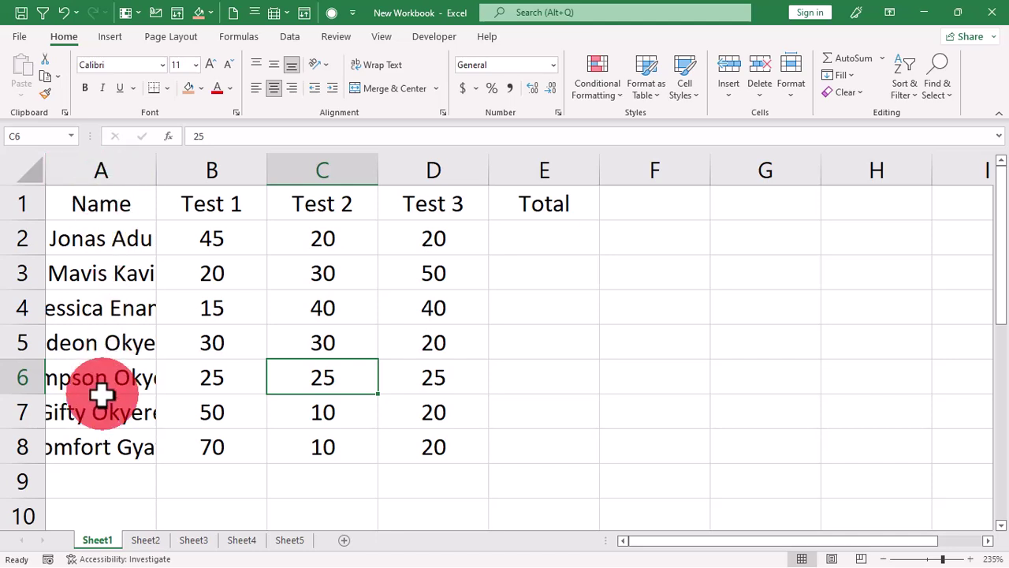
Select the entire column A and autofit its width to the student names
{"action": "left_click", "coordinate": [102, 167]}
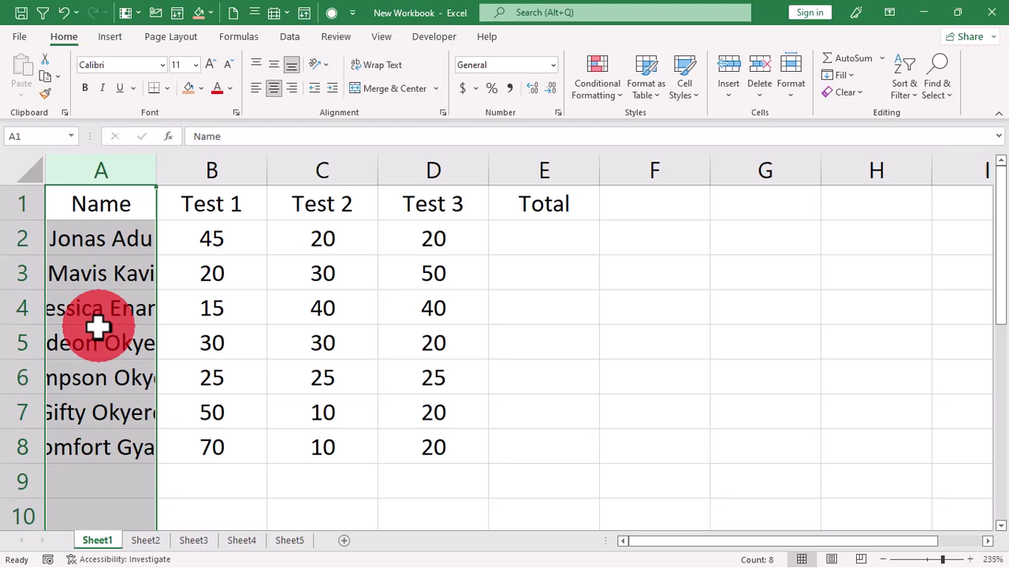
{"action": "scroll", "coordinate": [97, 365], "scroll_direction": "down", "scroll_amount": 6}
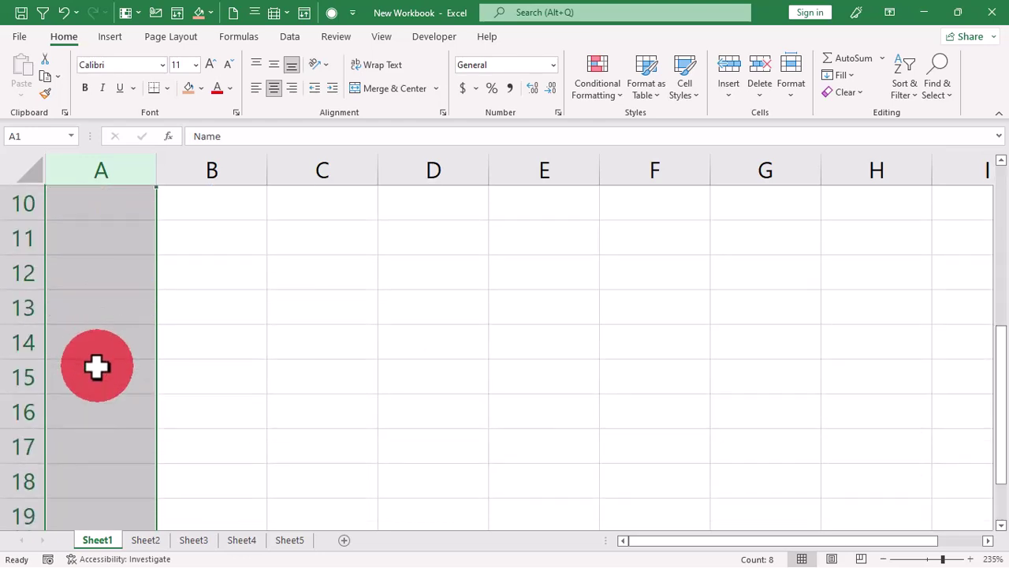
{"action": "scroll", "coordinate": [96, 370], "scroll_direction": "up", "scroll_amount": 3}
{"action": "scroll", "coordinate": [96, 370], "scroll_direction": "up", "scroll_amount": 3}
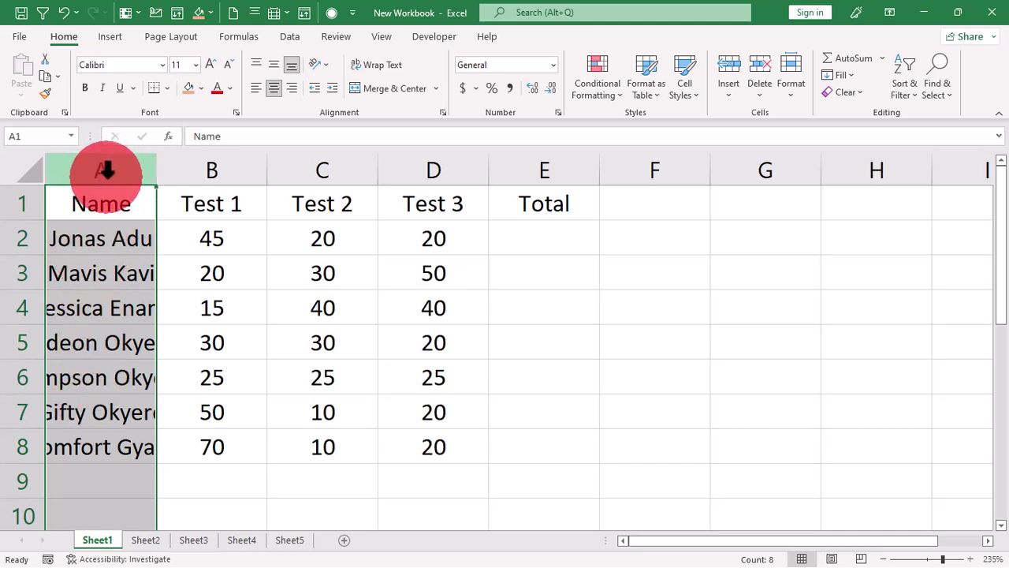
{"action": "left_click", "coordinate": [93, 236]}
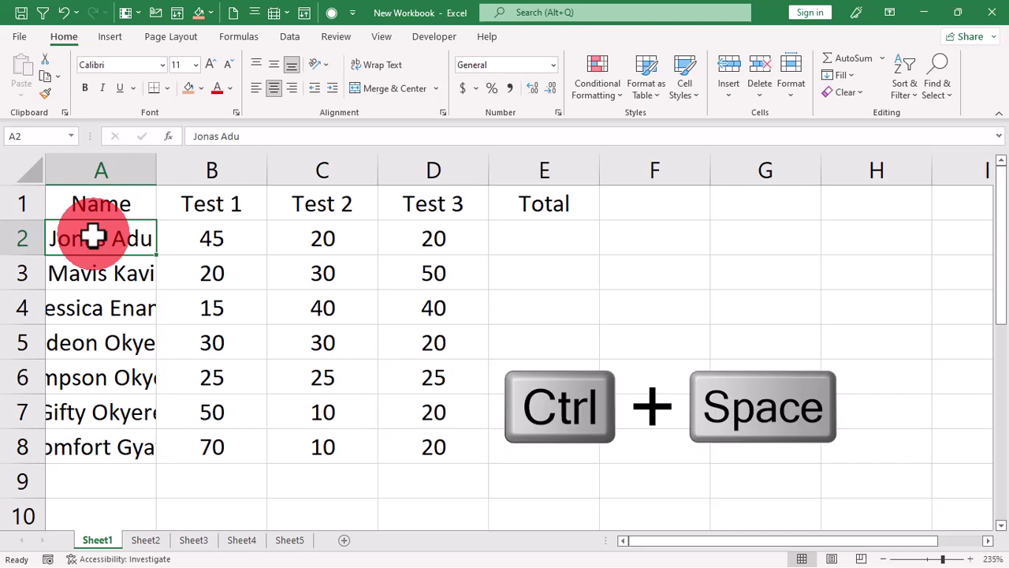
{"action": "key", "text": "ctrl+space"}
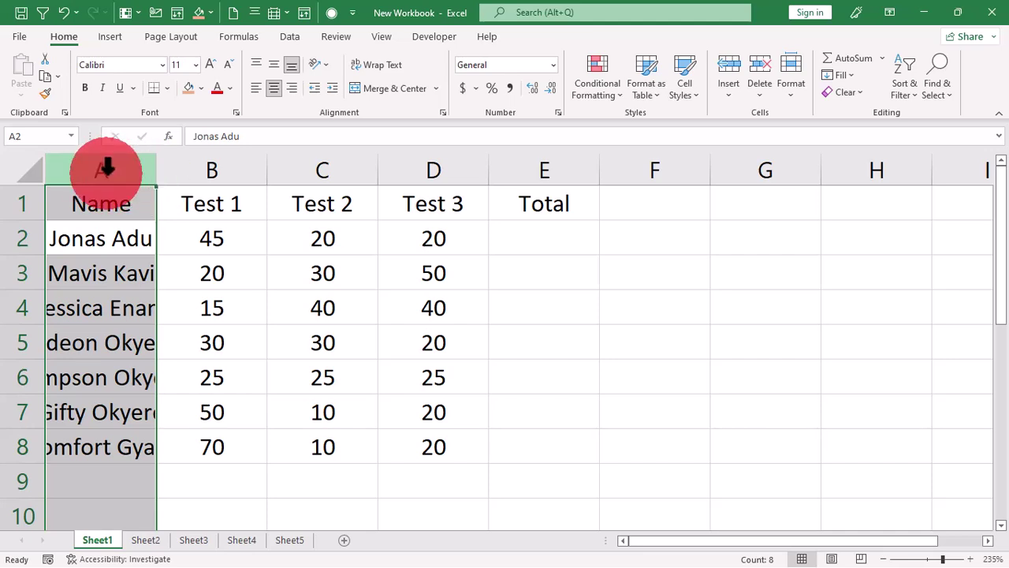
{"action": "double_click", "coordinate": [154, 179]}
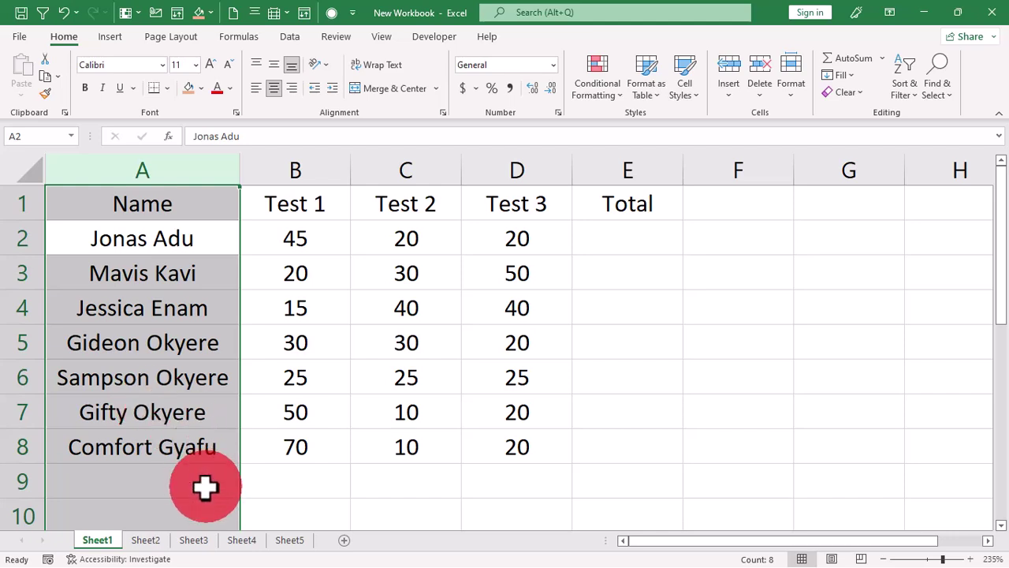
Select the entire row 3 from cell A3, then row 4 and row 3 again, and clear the row selection
{"action": "left_click", "coordinate": [75, 273]}
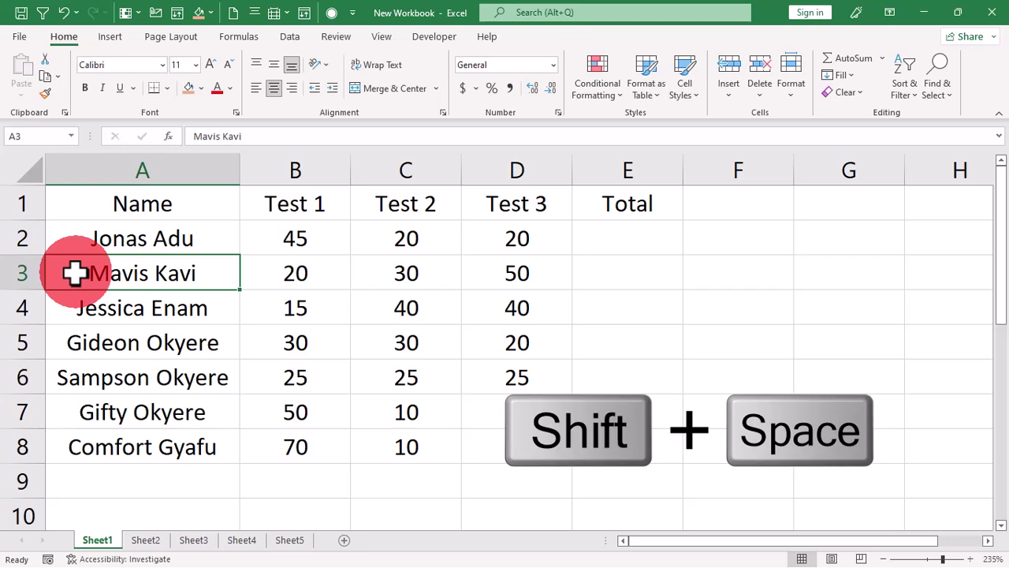
{"action": "key", "text": "shift+space"}
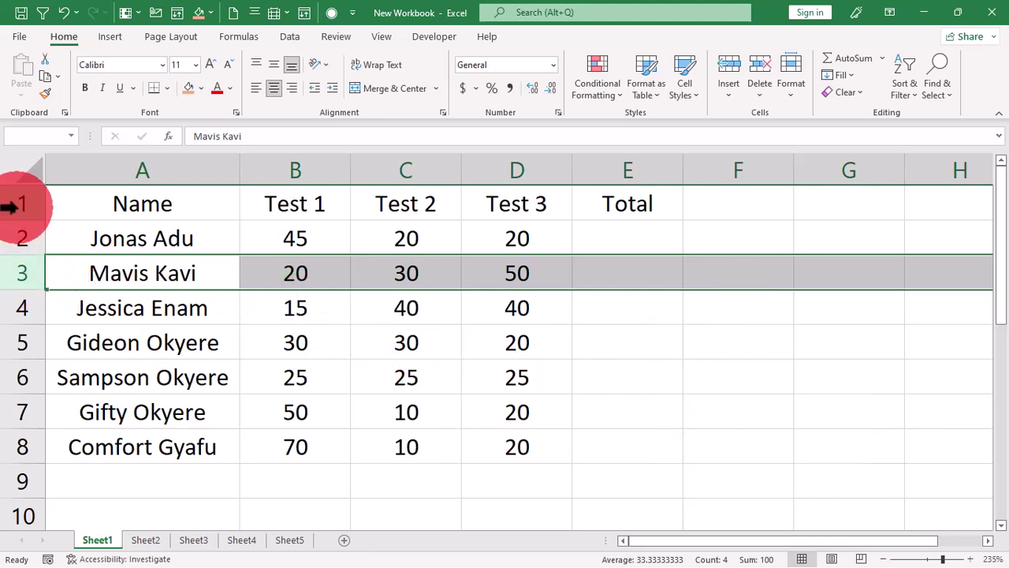
{"action": "left_click", "coordinate": [22, 309]}
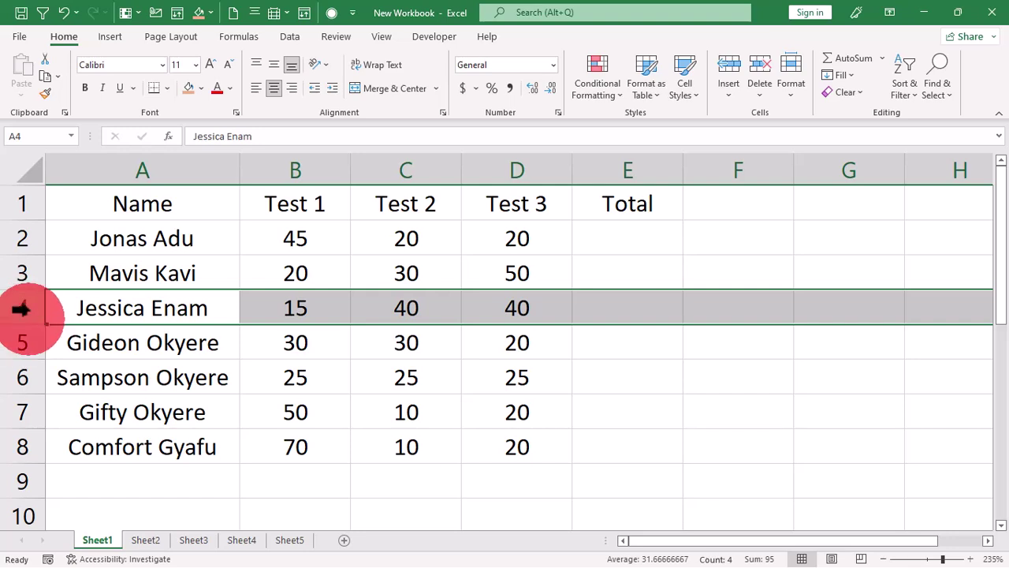
{"action": "left_click", "coordinate": [22, 273]}
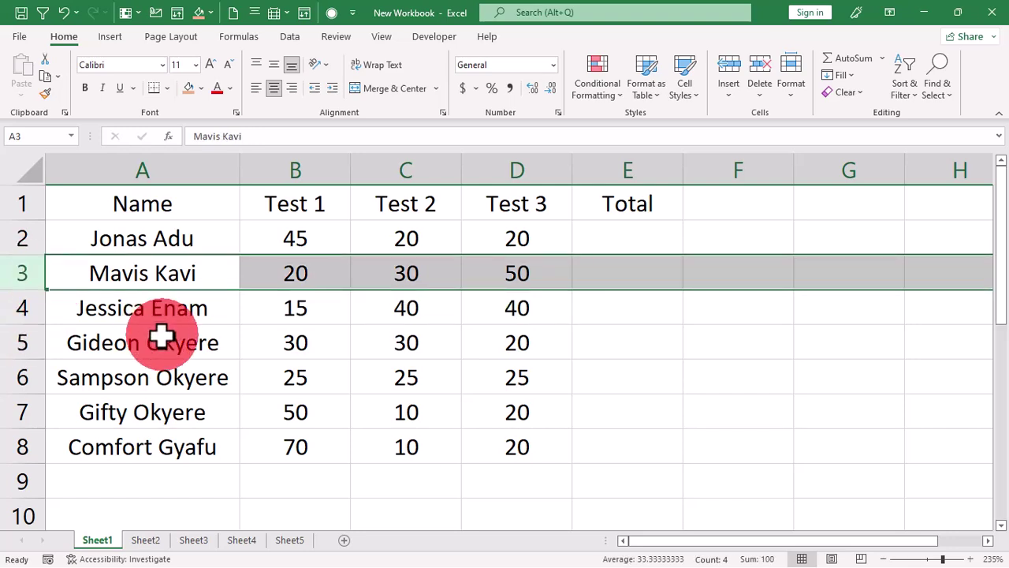
{"action": "left_click", "coordinate": [416, 371]}
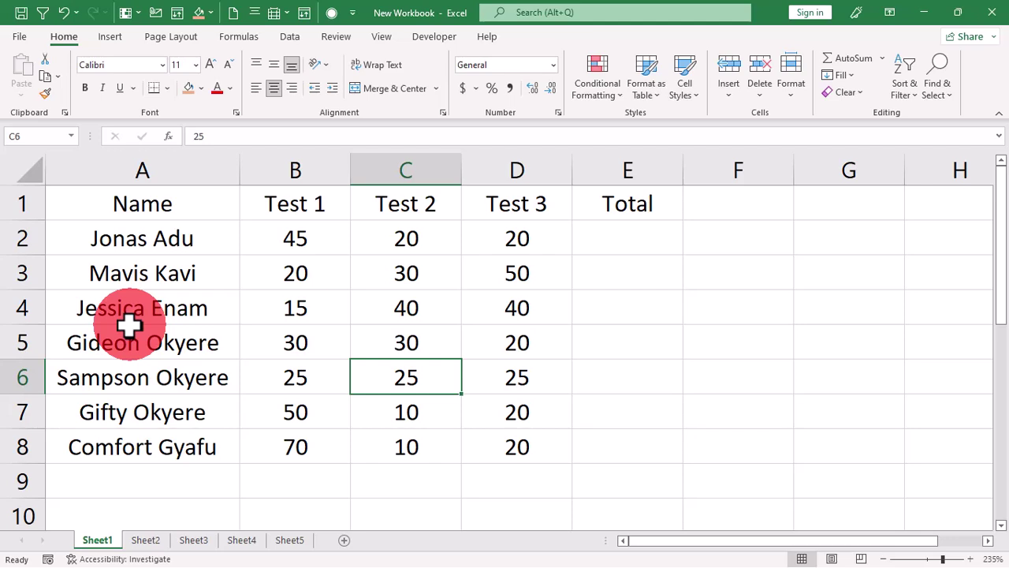
Select the non-adjacent cells A1, B3, C3, A5, C6, D8 and E1 together
{"action": "left_click", "coordinate": [134, 219]}
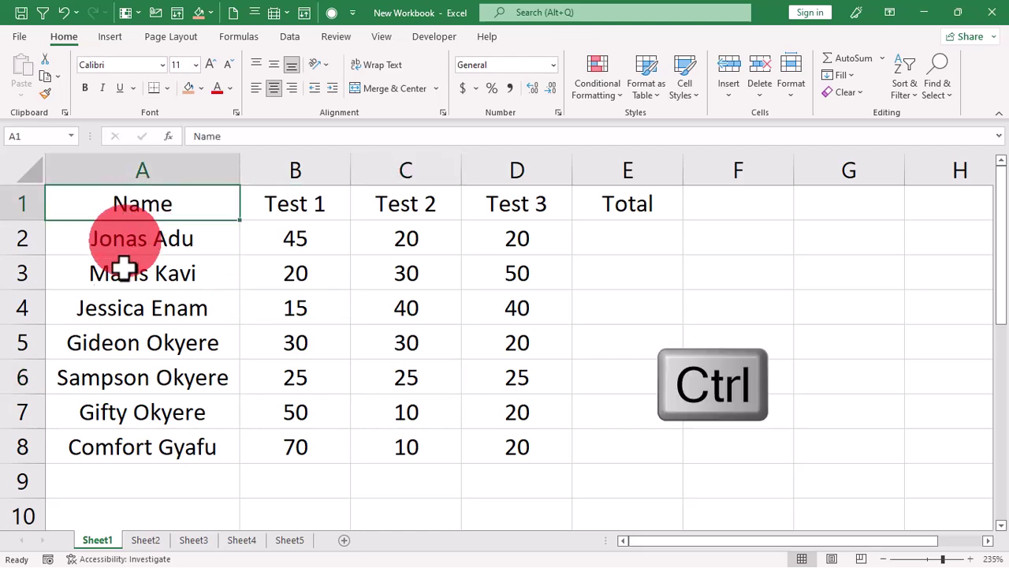
{"action": "left_click", "coordinate": [290, 274], "text": "ctrl"}
{"action": "left_click", "coordinate": [428, 277], "text": "ctrl"}
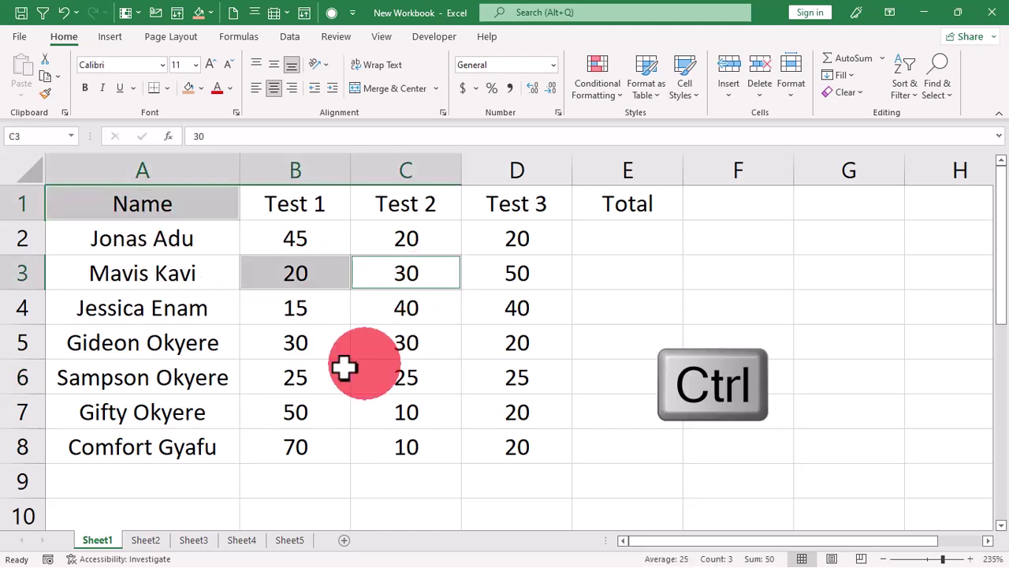
{"action": "left_click", "coordinate": [163, 342], "text": "ctrl"}
{"action": "left_click", "coordinate": [399, 383], "text": "ctrl"}
{"action": "left_click", "coordinate": [513, 446], "text": "ctrl"}
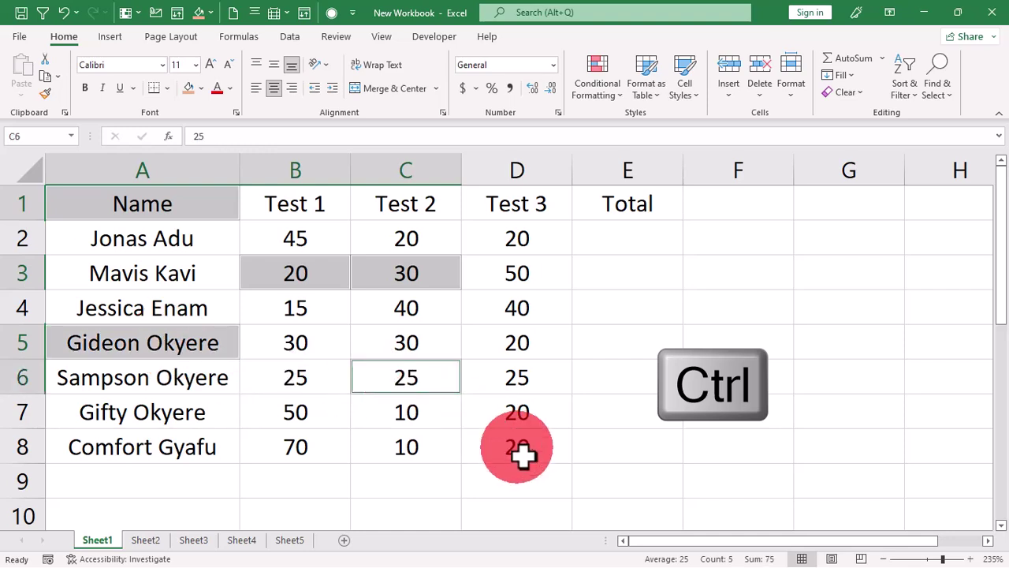
{"action": "left_click", "coordinate": [622, 207], "text": "ctrl"}
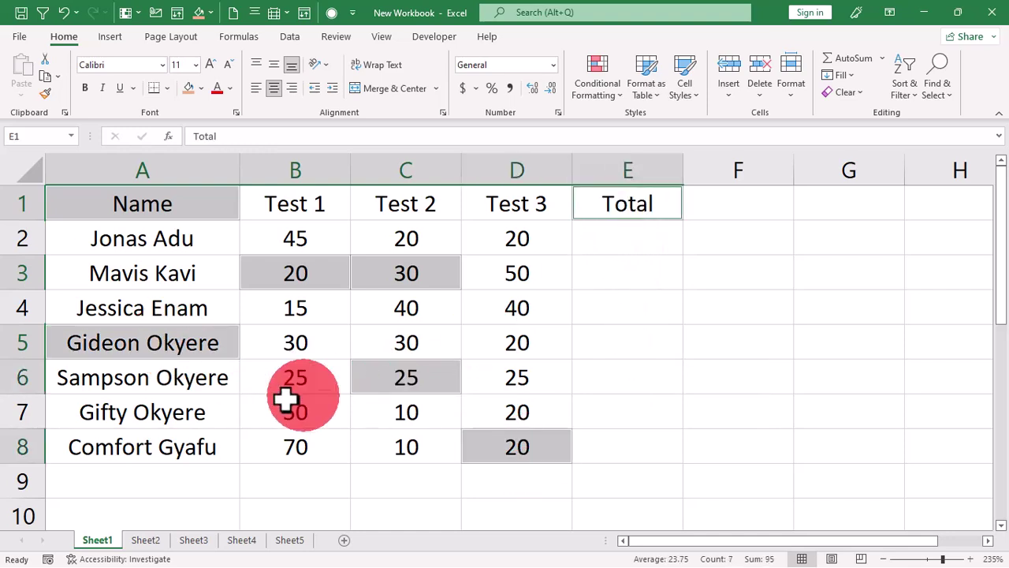
Add cell A8 to the non-adjacent selection, and clear the whole selection by selecting cell D4
{"action": "left_click", "coordinate": [190, 444], "text": "ctrl"}
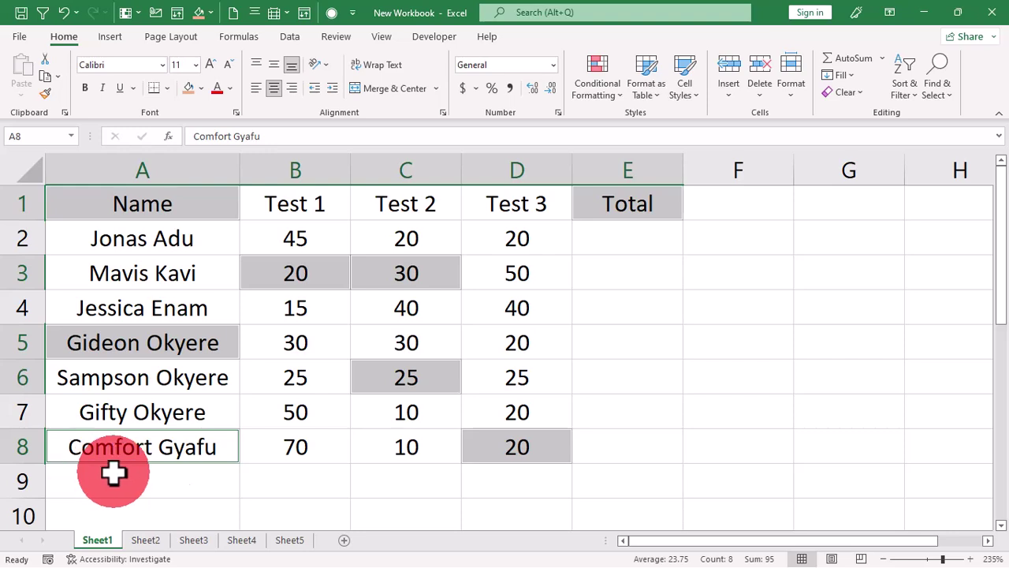
{"action": "left_click", "coordinate": [548, 303]}
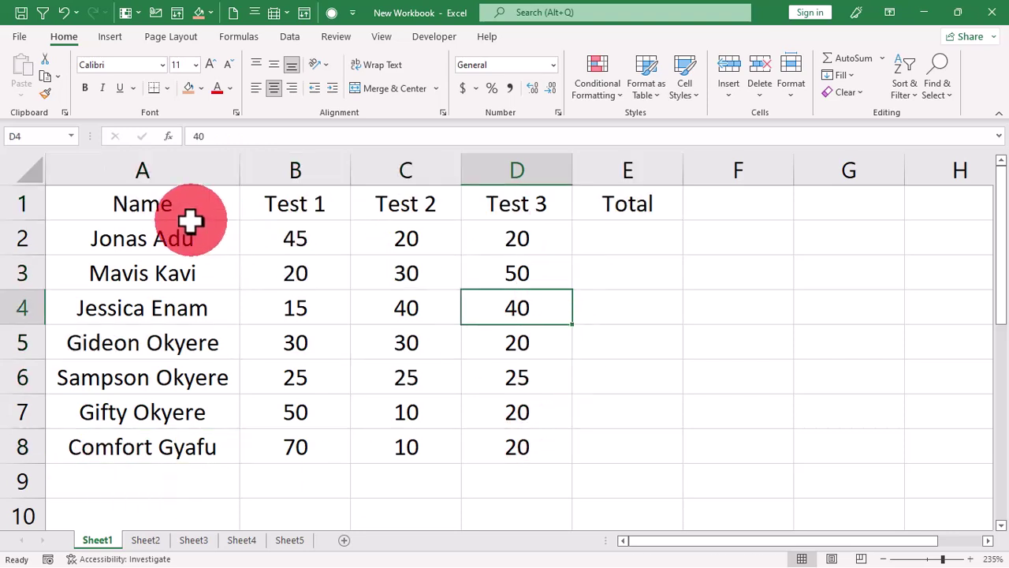
Select the header cells A1 to E1 and make them bold
{"action": "left_click", "coordinate": [158, 207]}
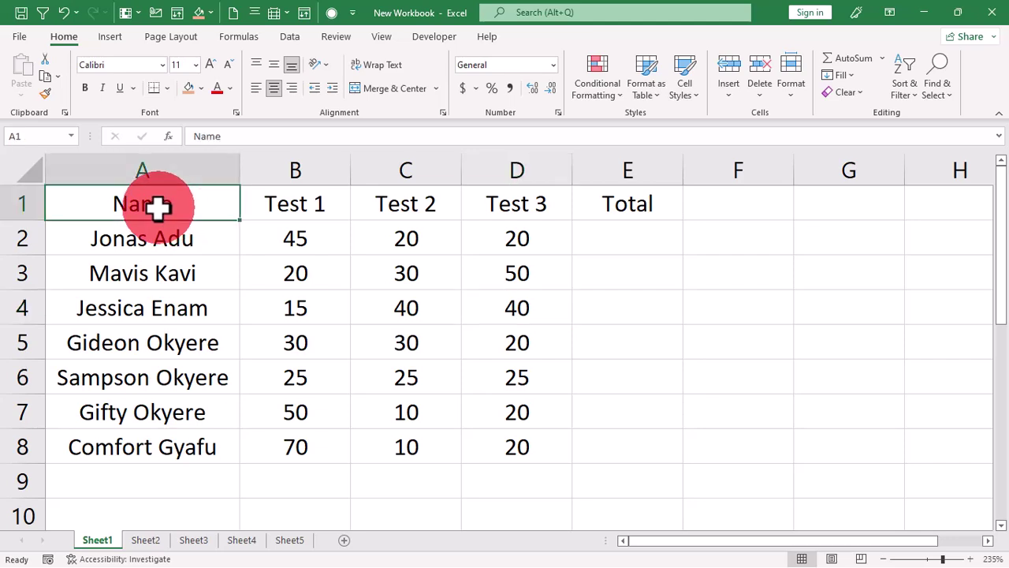
{"action": "left_click", "coordinate": [611, 205], "text": "shift"}
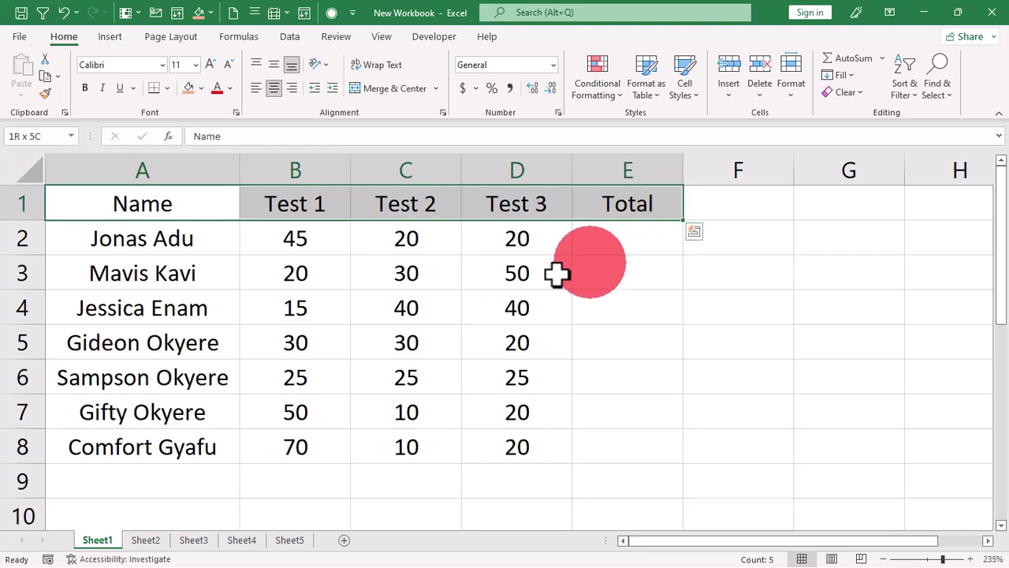
{"action": "left_click", "coordinate": [103, 229]}
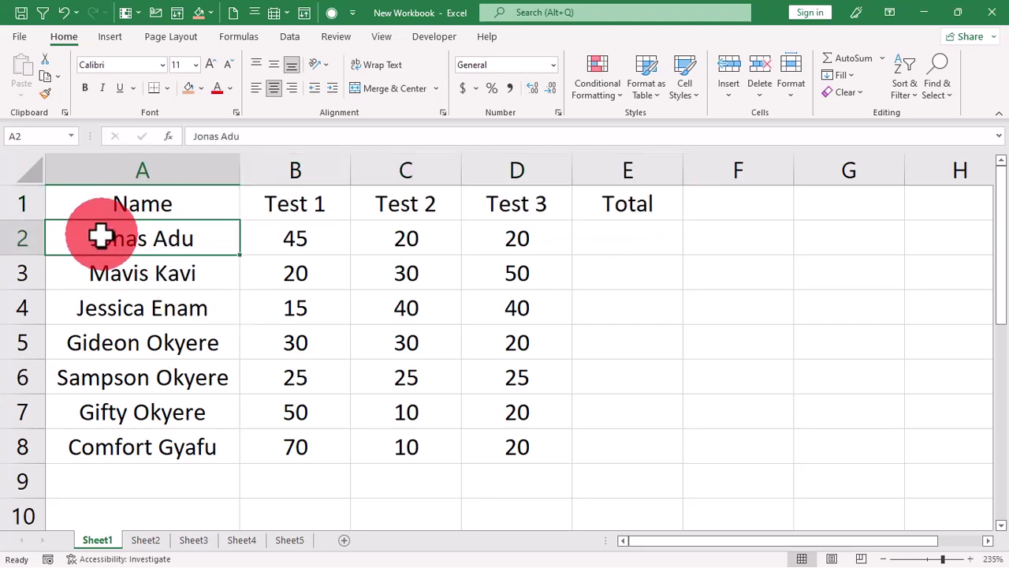
{"action": "left_click", "coordinate": [103, 204]}
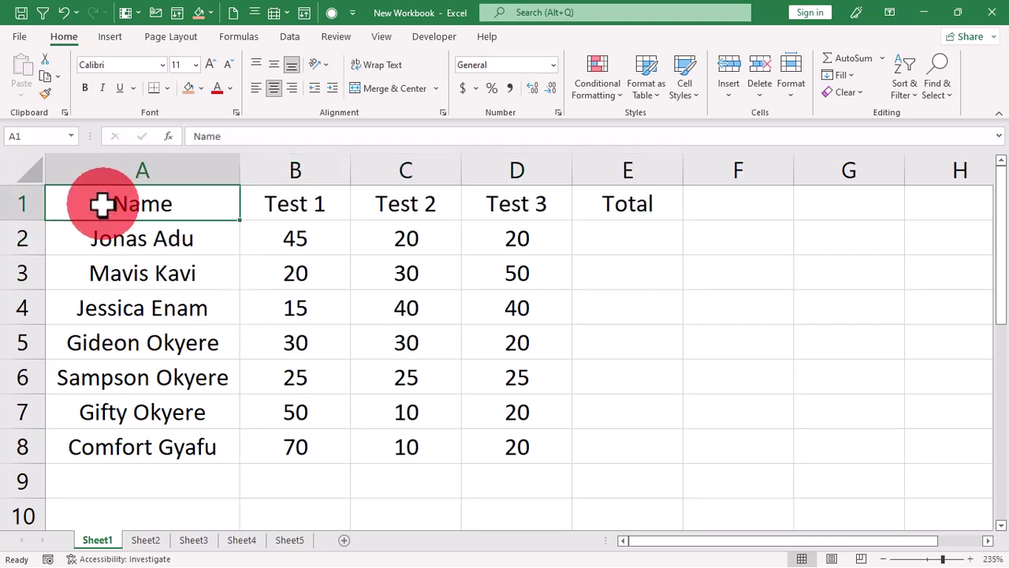
{"action": "left_click_drag", "start_coordinate": [103, 204], "coordinate": [622, 207]}
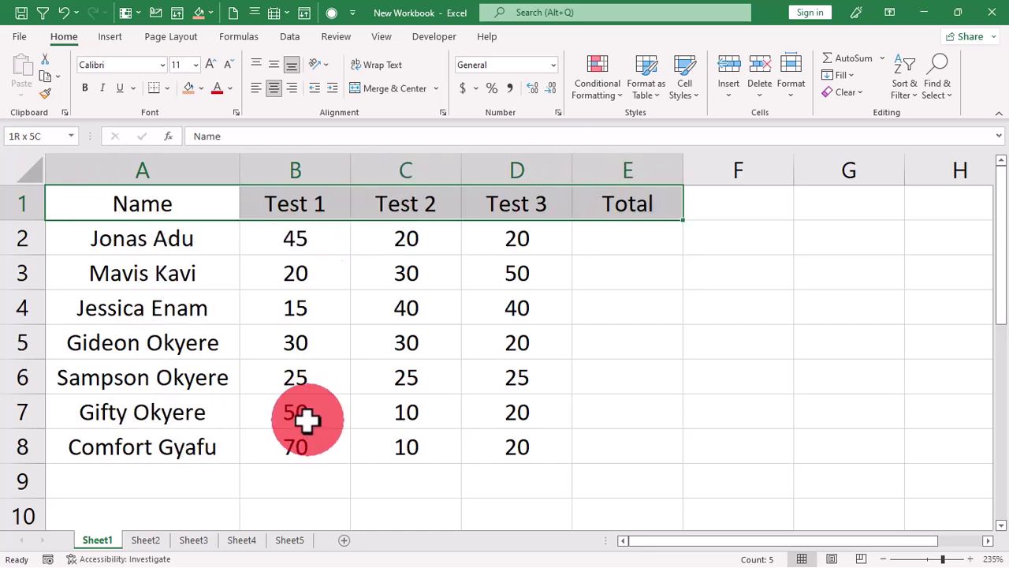
{"action": "key", "text": "ctrl+b"}
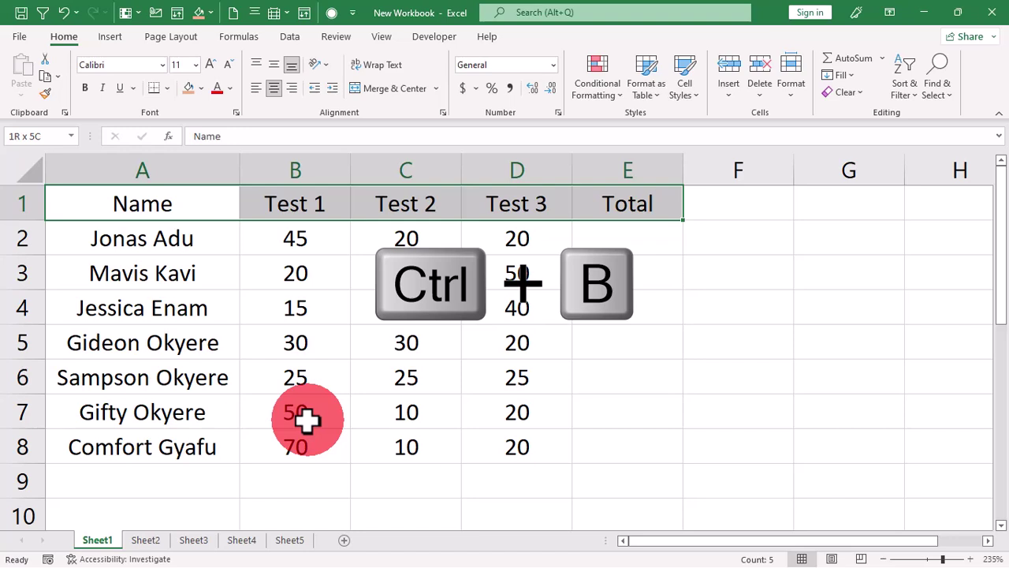
{"action": "key", "text": "ctrl+b"}
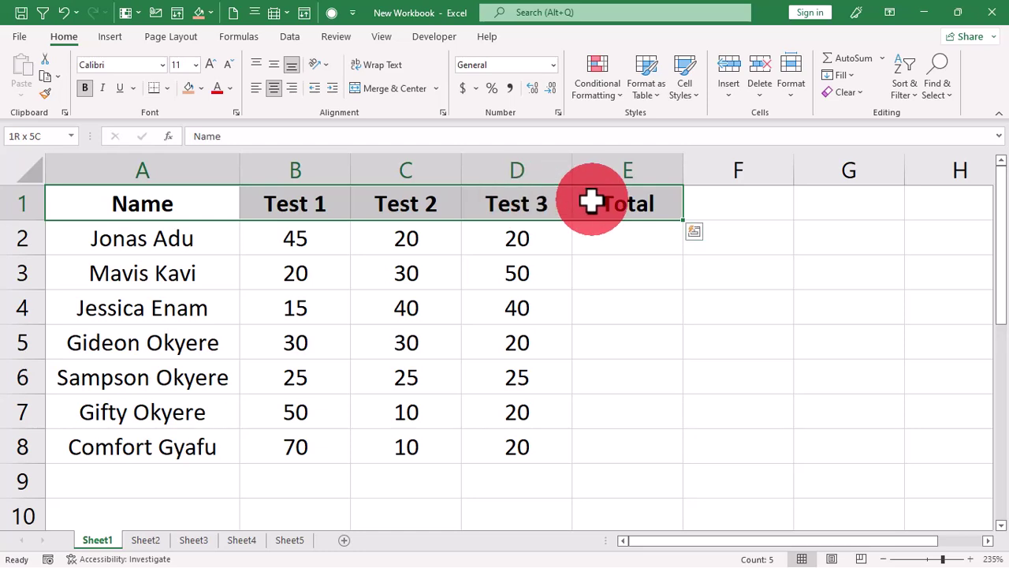
Copy the header row A1:E1, examine the copied item in the Office Clipboard, and cancel the copy
{"action": "key", "text": "ctrl+c"}
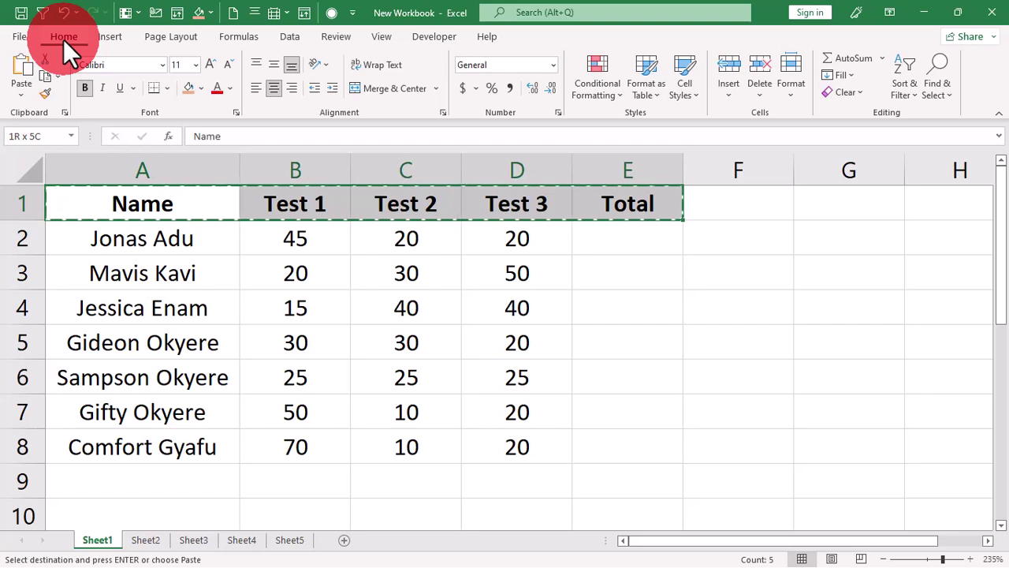
{"action": "left_click", "coordinate": [65, 113]}
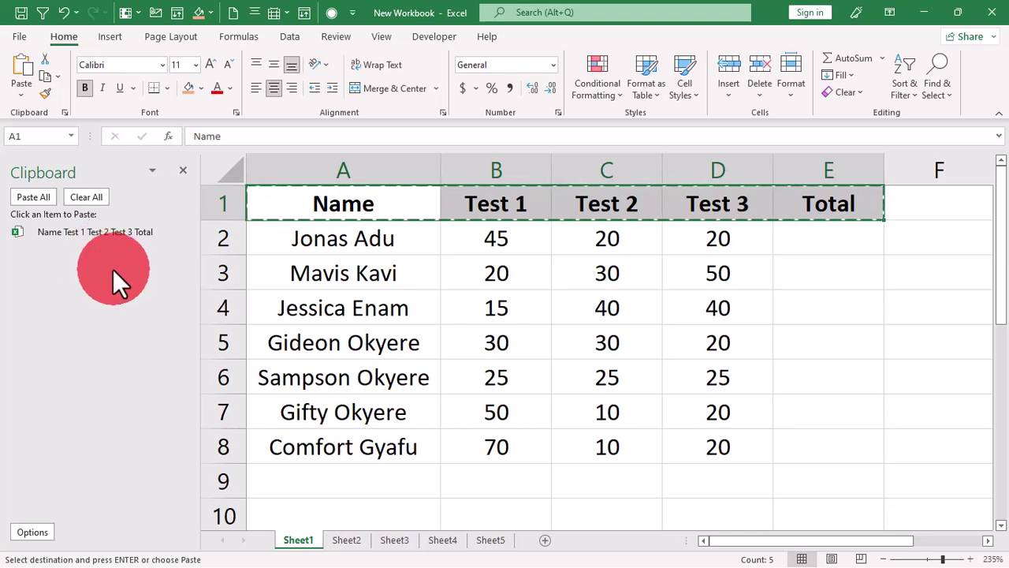
{"action": "left_click", "coordinate": [57, 236]}
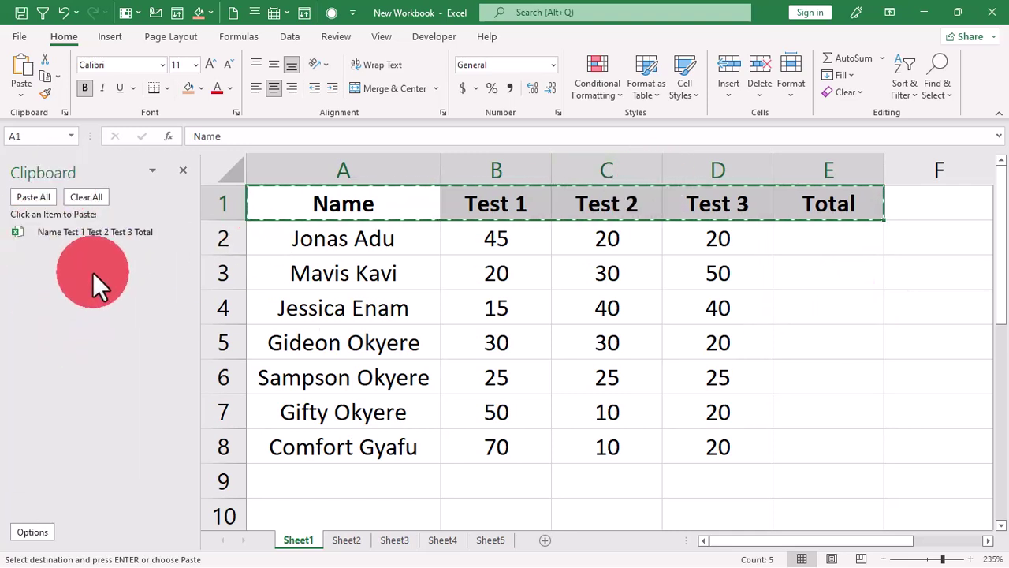
{"action": "left_click", "coordinate": [182, 172]}
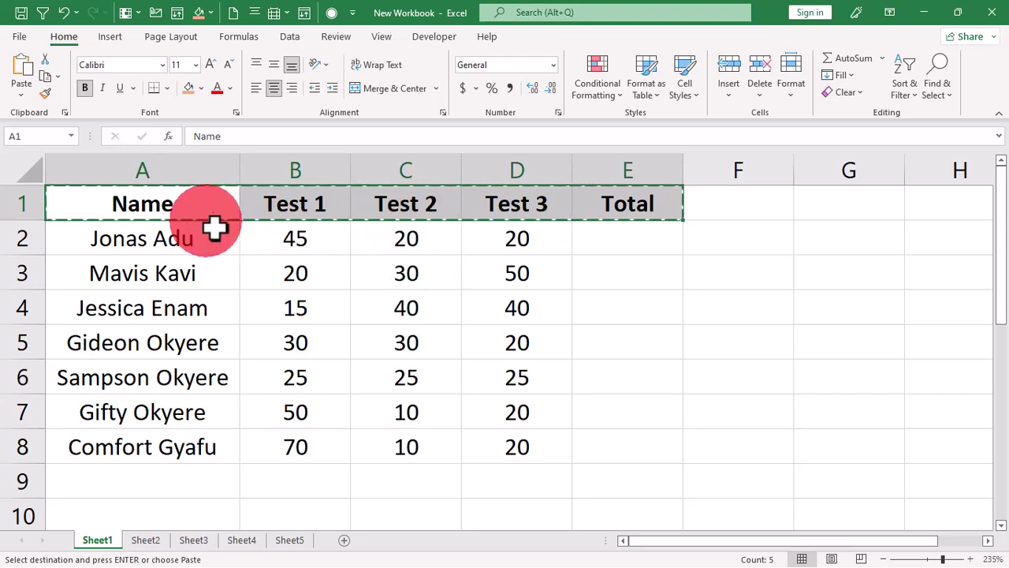
{"action": "key", "text": "Escape"}
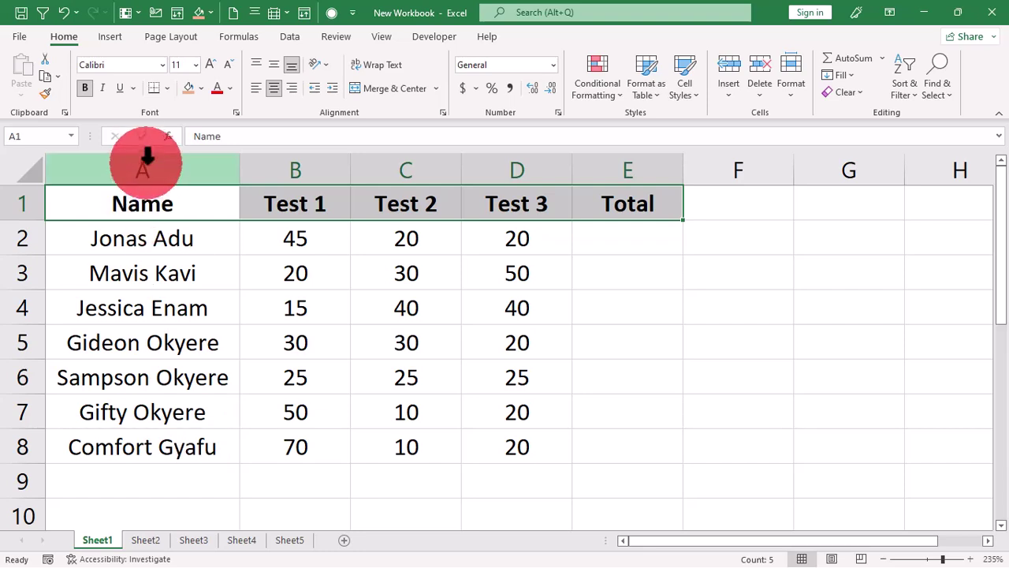
Start a SUM formula in cell E2 under Total and open its Function Arguments dialog
{"action": "left_click", "coordinate": [619, 241]}
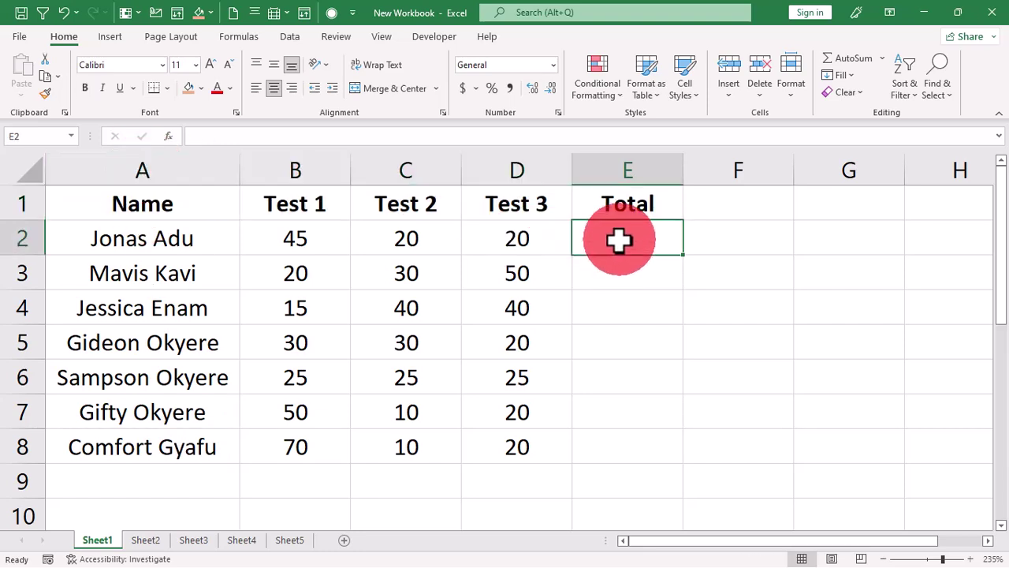
{"action": "type", "text": "="}
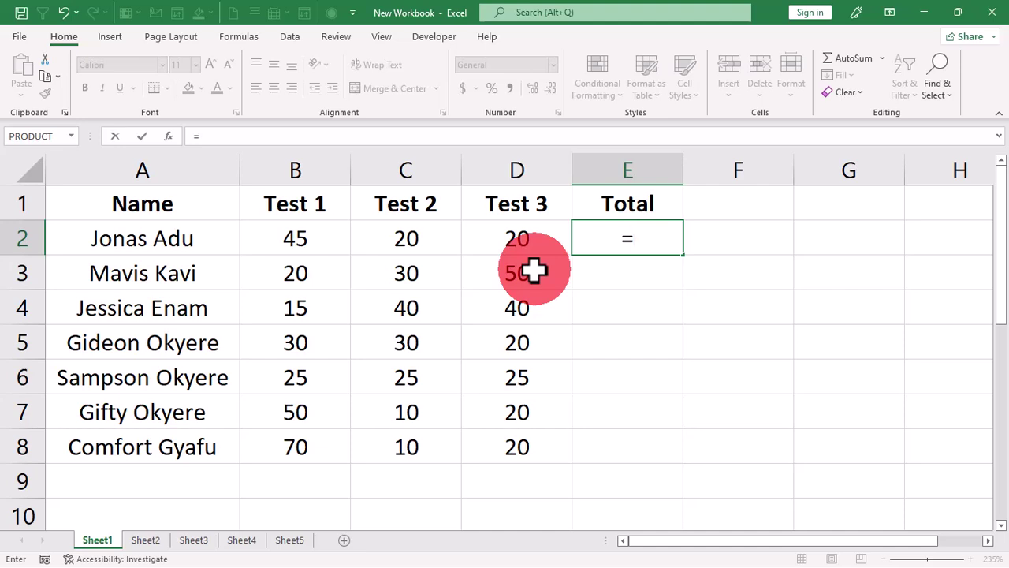
{"action": "left_click", "coordinate": [655, 245]}
{"action": "type", "text": "su"}
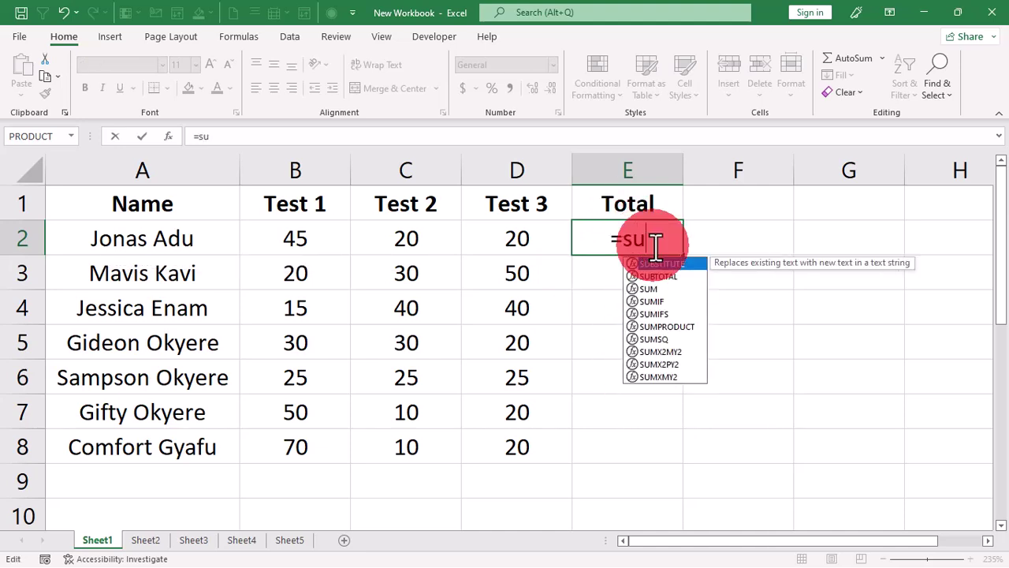
{"action": "type", "text": "m"}
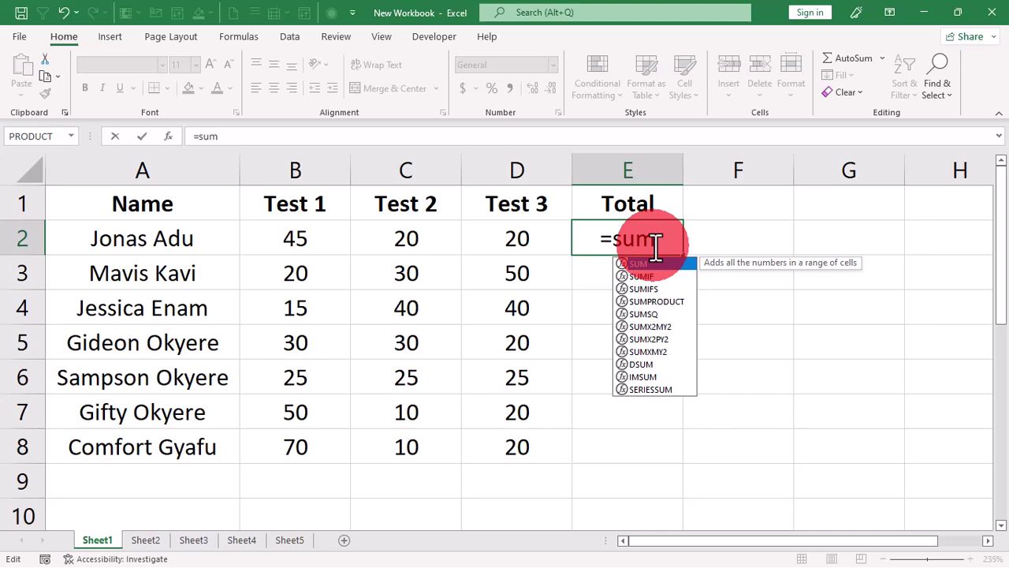
{"action": "key", "text": "ctrl+a"}
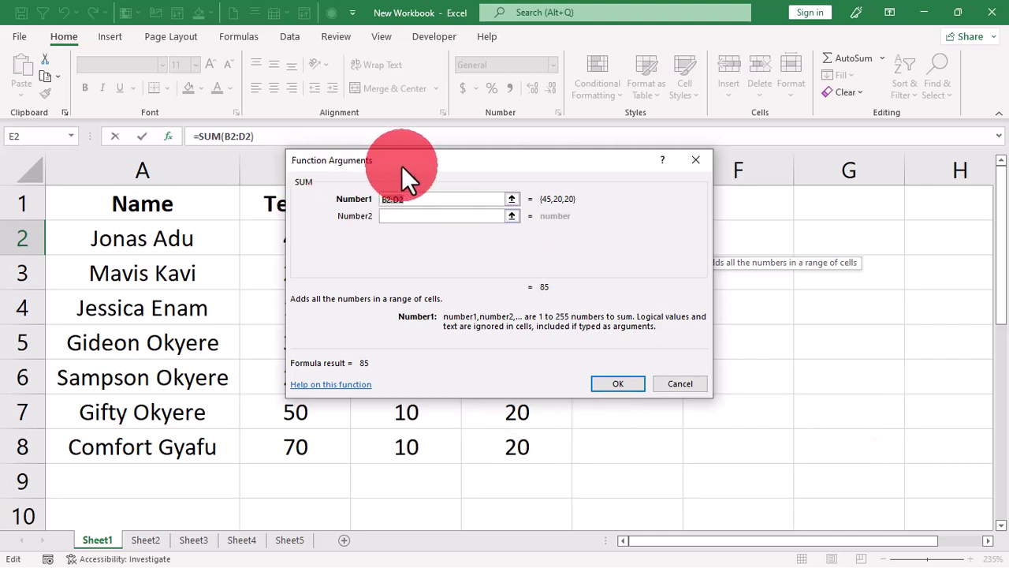
Set Number1 of the SUM function to the test scores B2:D2 and confirm the formula
{"action": "left_click_drag", "start_coordinate": [553, 163], "coordinate": [302, 55]}
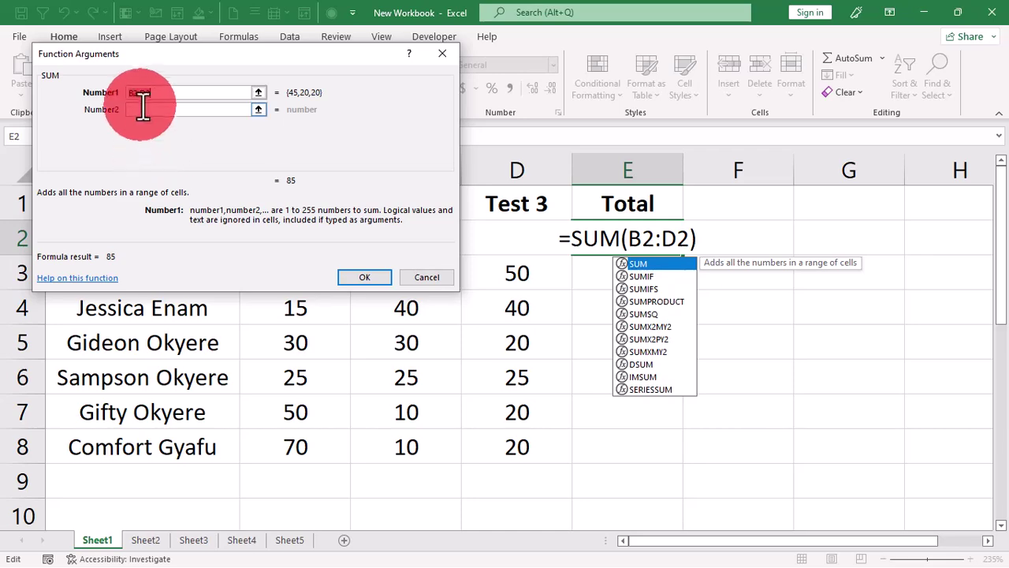
{"action": "left_click_drag", "start_coordinate": [231, 55], "coordinate": [324, 331]}
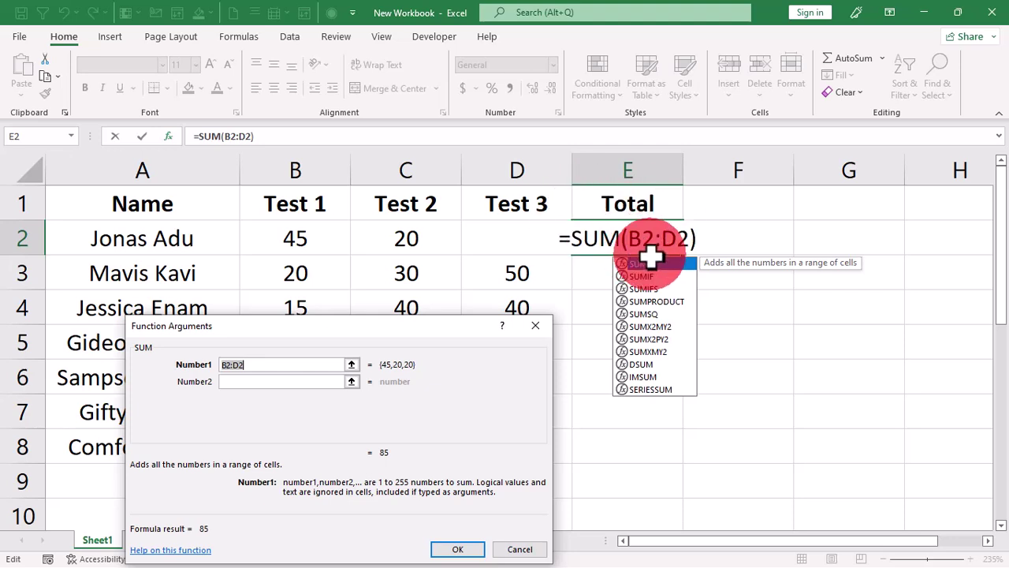
{"action": "left_click_drag", "start_coordinate": [279, 239], "coordinate": [496, 241]}
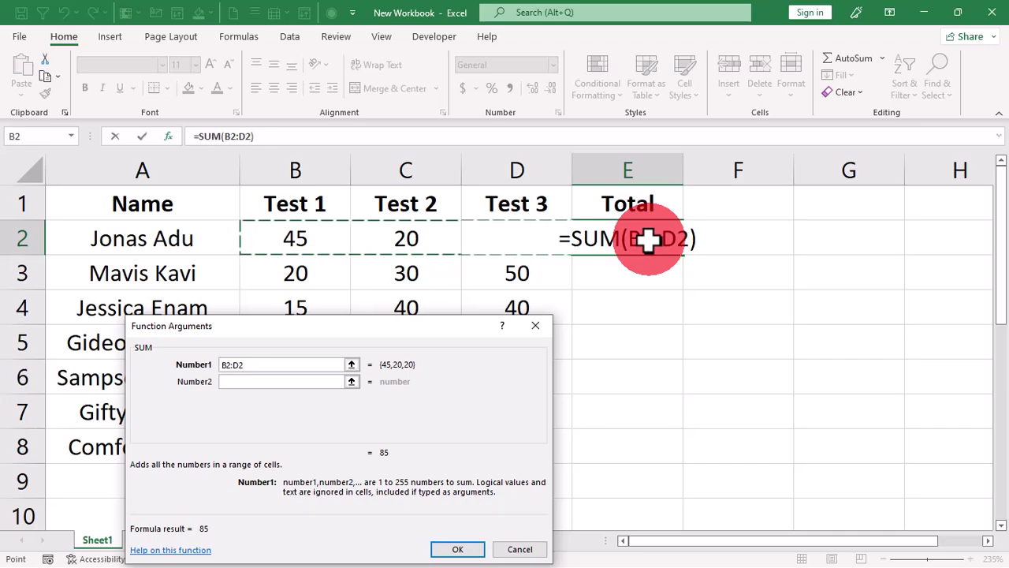
{"action": "left_click_drag", "start_coordinate": [429, 326], "coordinate": [395, 124]}
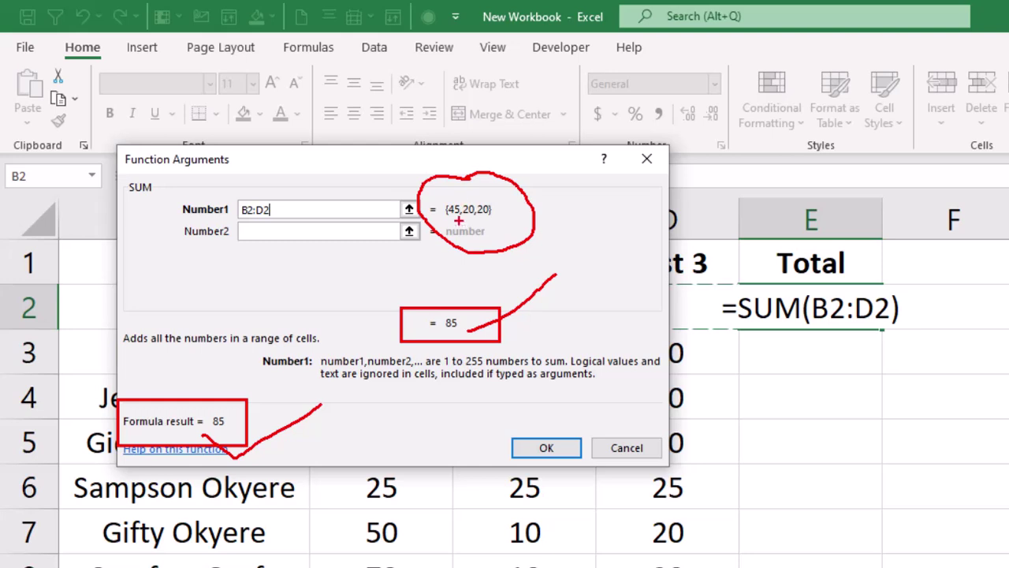
{"action": "left_click_drag", "start_coordinate": [447, 221], "coordinate": [506, 235]}
{"action": "key", "text": "Escape"}
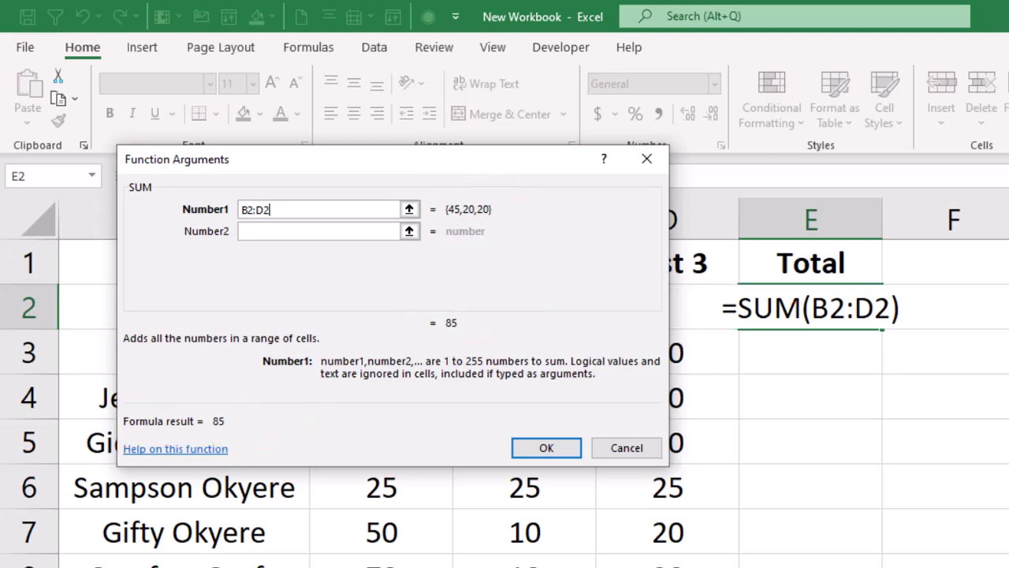
{"action": "left_click", "coordinate": [543, 447]}
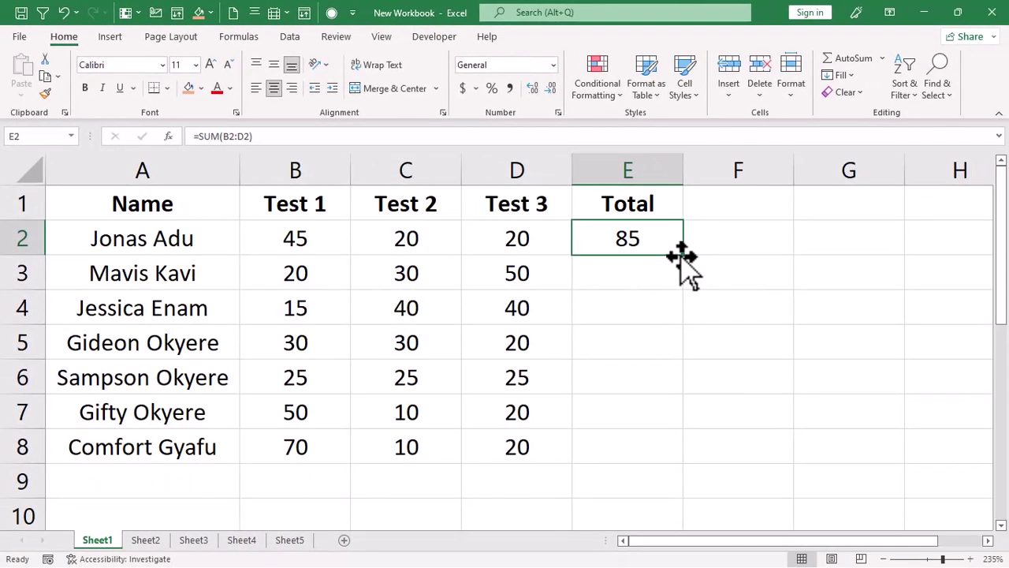
Fill the SUM formula from E2 down to E8 for all students and deselect the range
{"action": "double_click", "coordinate": [682, 255]}
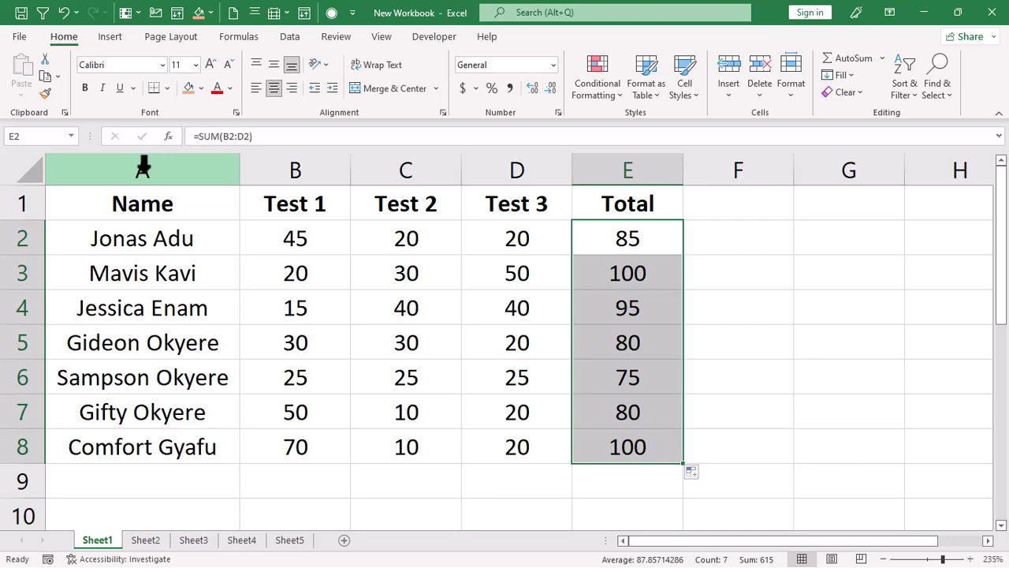
{"action": "left_click", "coordinate": [815, 315]}
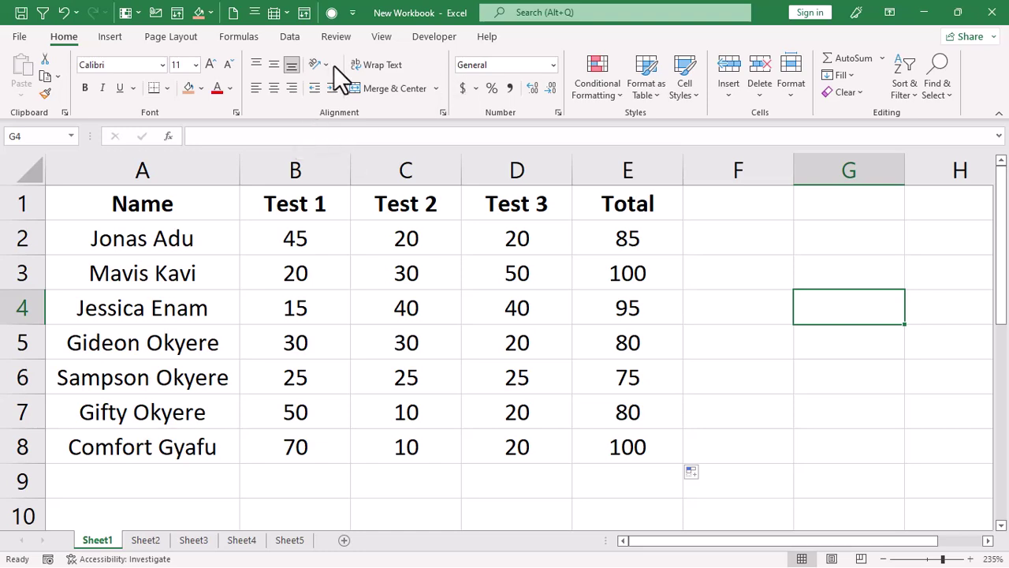
Minimize the New Workbook window and restore it to the screen
{"action": "key", "text": "ctrl+F9"}
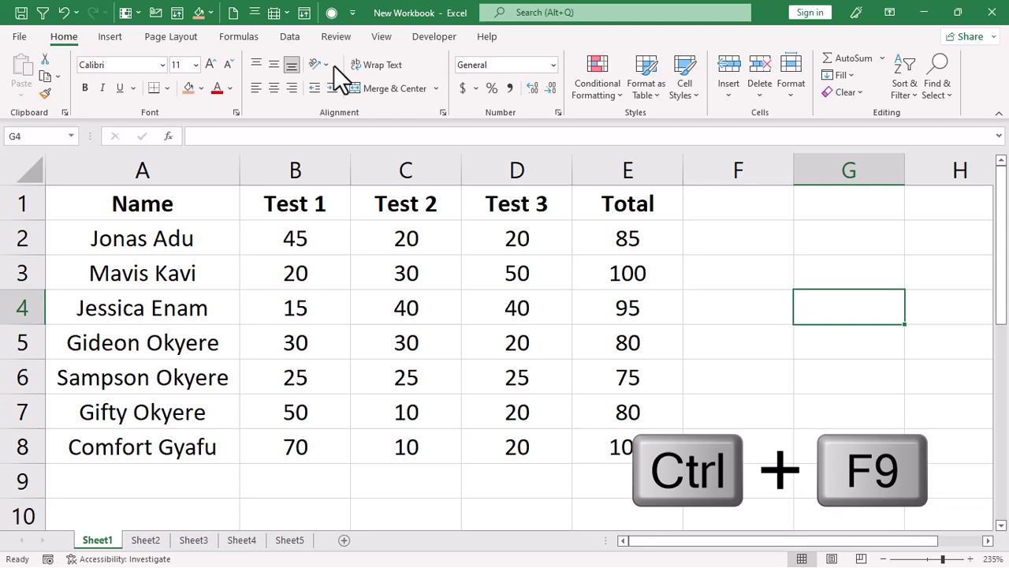
{"action": "key", "text": "ctrl+F9"}
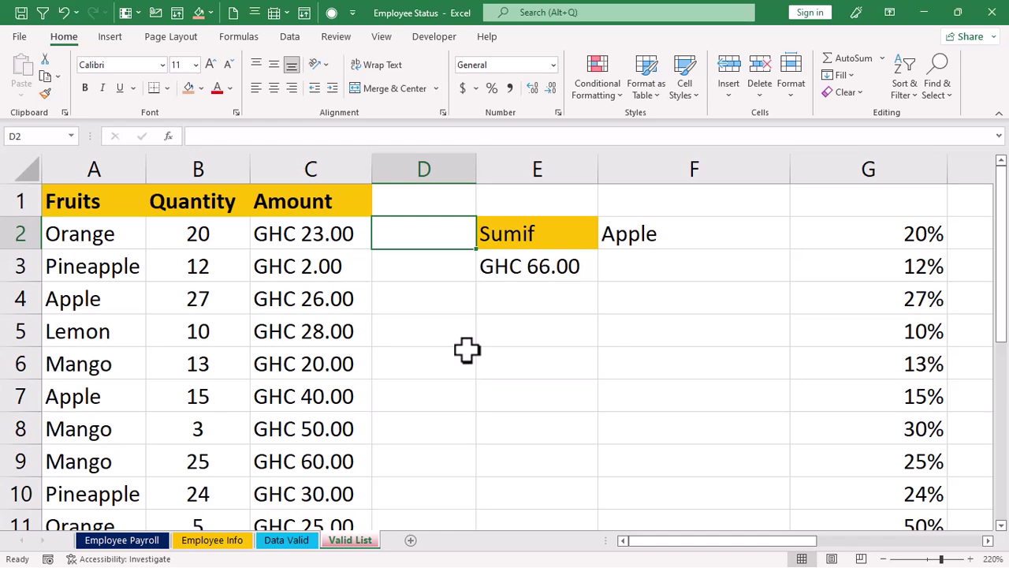
{"action": "key", "text": "ctrl+F5"}
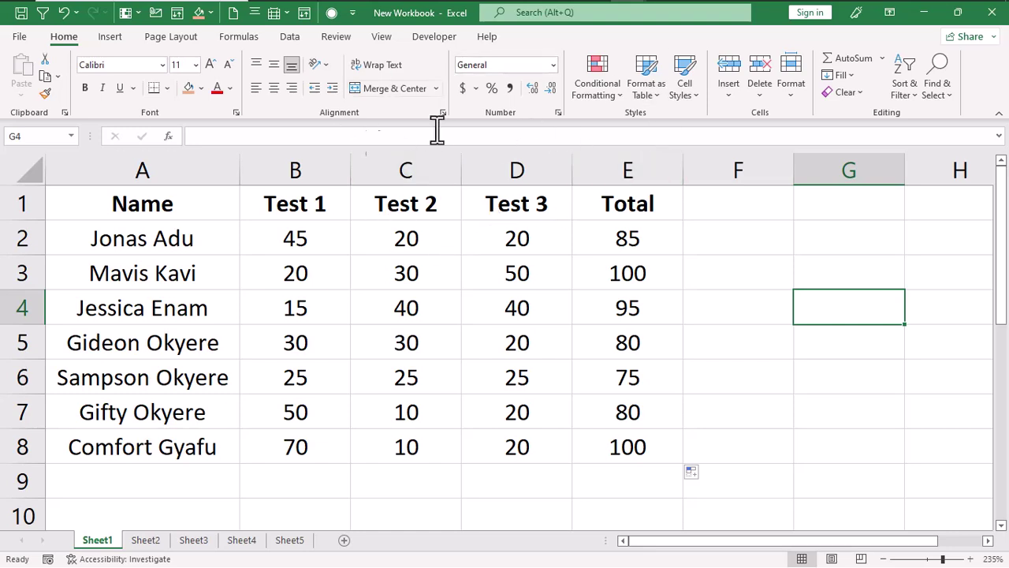
Cycle through all open windows in the window switcher and return to the New Workbook window
{"action": "key", "text": "alt+Tab"}
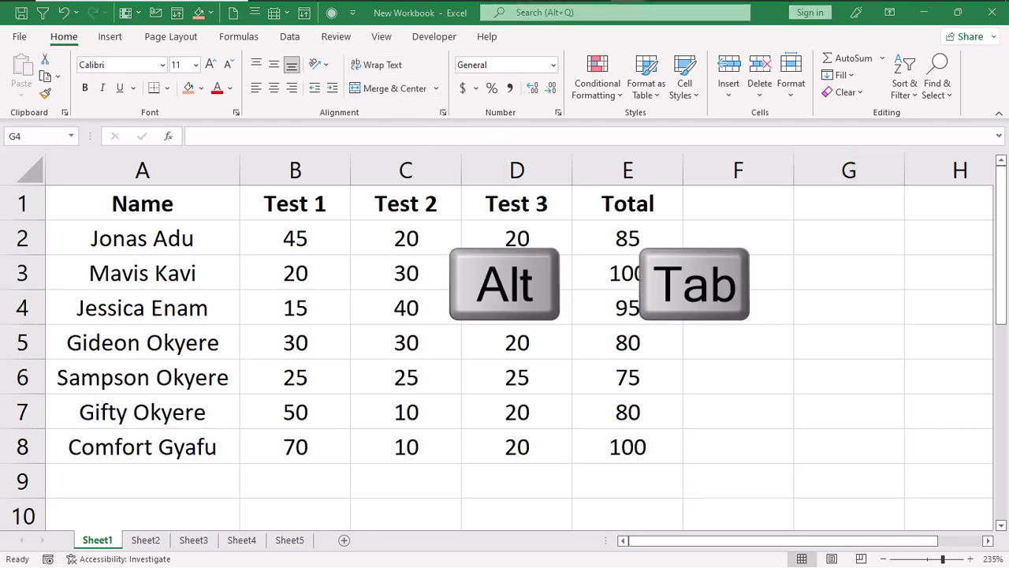
{"action": "key", "text": "alt+Tab"}
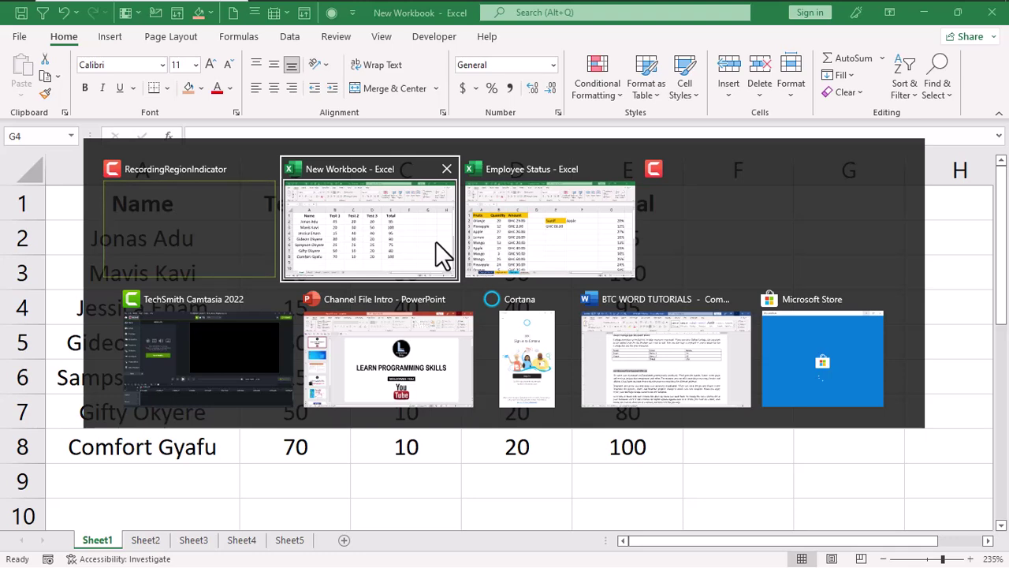
{"action": "key", "text": "Tab"}
{"action": "key", "text": "Tab"}
{"action": "key", "text": "Tab"}
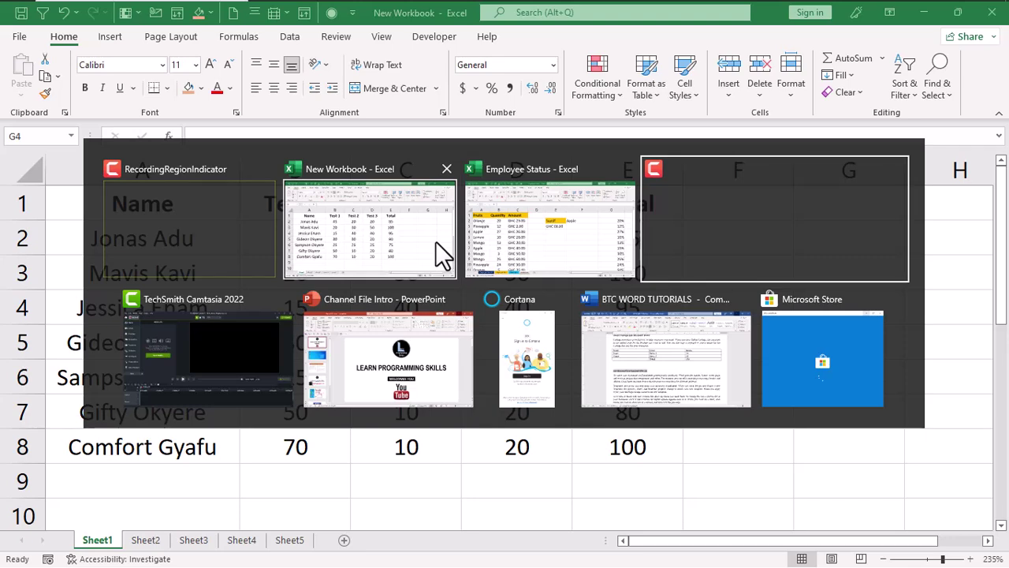
{"action": "key", "text": "Tab"}
{"action": "key", "text": "Tab"}
{"action": "key", "text": "Tab"}
{"action": "key", "text": "Tab"}
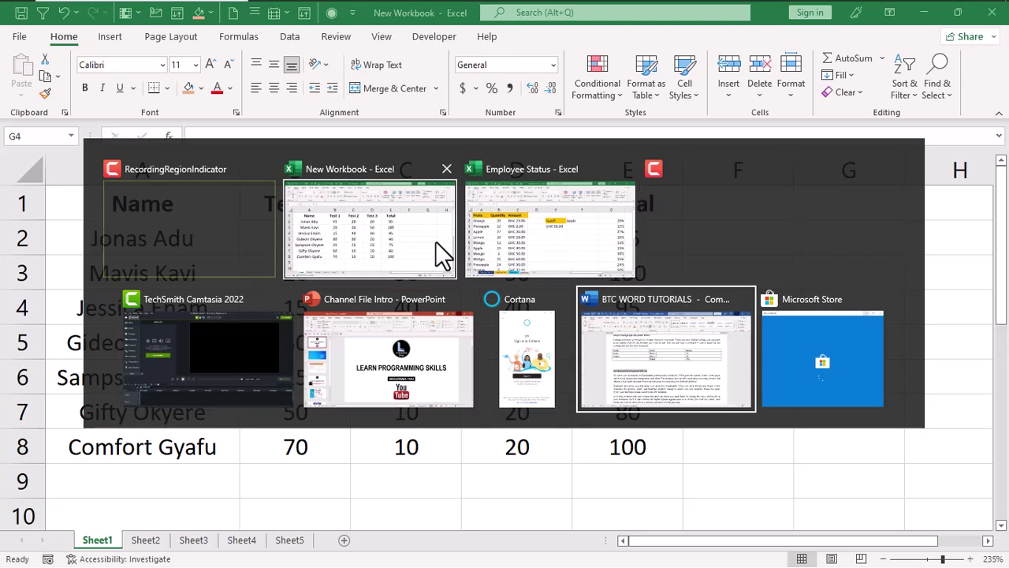
{"action": "key", "text": "Tab"}
{"action": "key", "text": "Down"}
{"action": "key", "text": "Tab"}
{"action": "key", "text": "Tab"}
{"action": "key", "text": "Tab"}
{"action": "key", "text": "Tab"}
{"action": "key", "text": "Tab"}
{"action": "key", "text": "Tab"}
{"action": "key", "text": "Tab"}
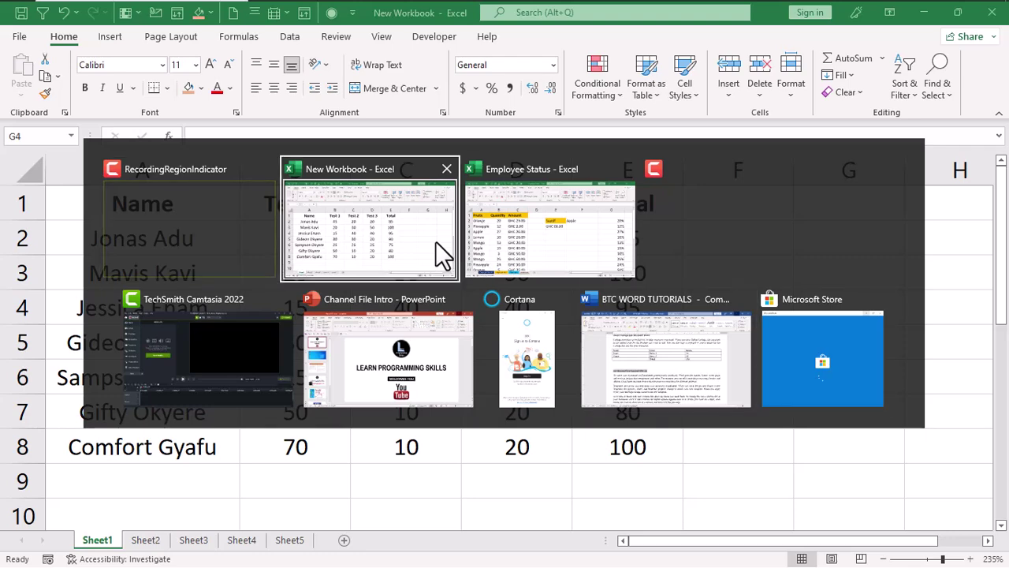
{"action": "key", "text": "Tab"}
{"action": "key", "text": "Tab"}
{"action": "key", "text": "Tab"}
{"action": "key", "text": "Tab"}
{"action": "key", "text": "Tab"}
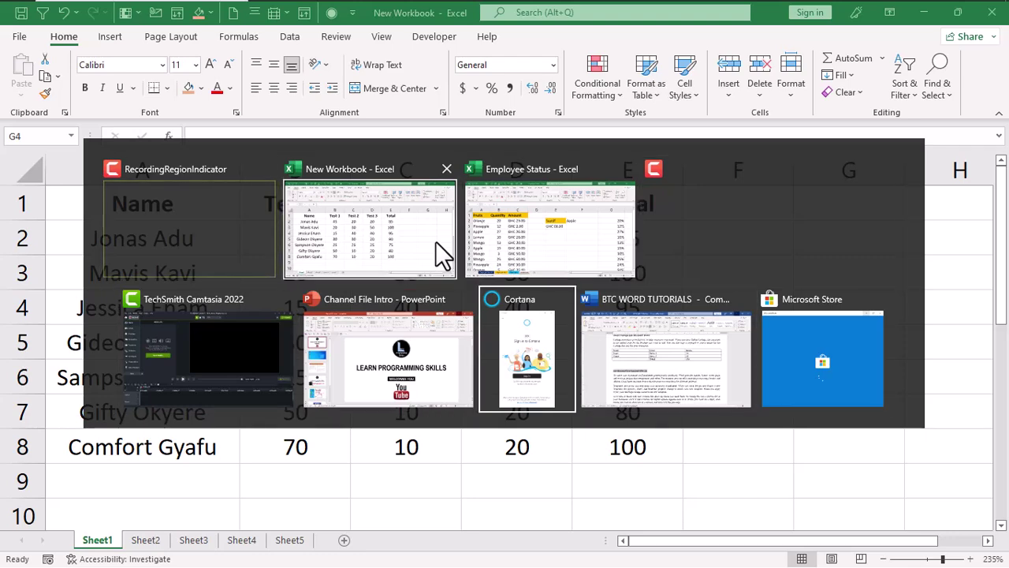
{"action": "key", "text": "Tab"}
{"action": "key", "text": "Tab"}
{"action": "key", "text": "Tab"}
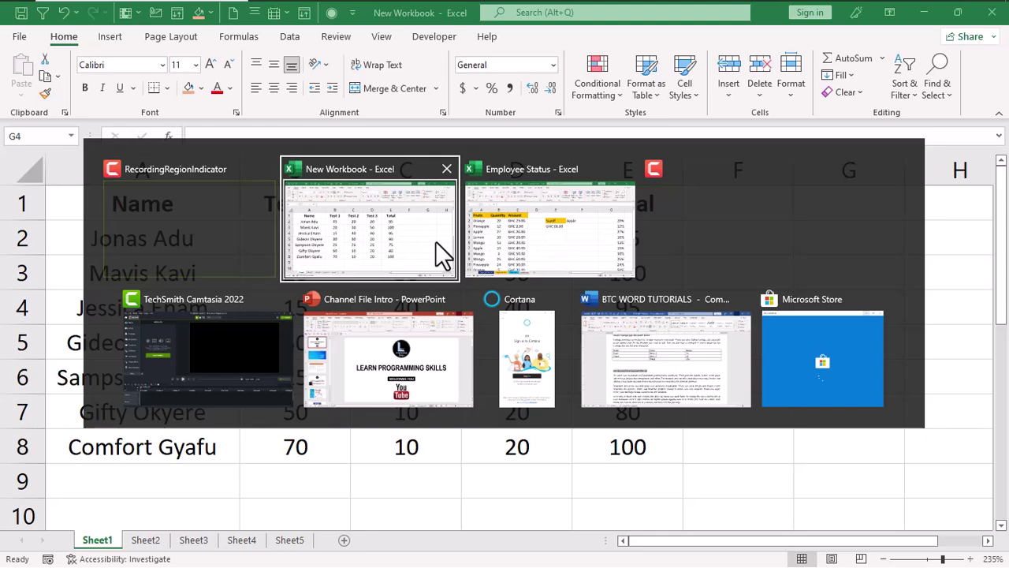
{"action": "key", "text": "alt+Tab"}
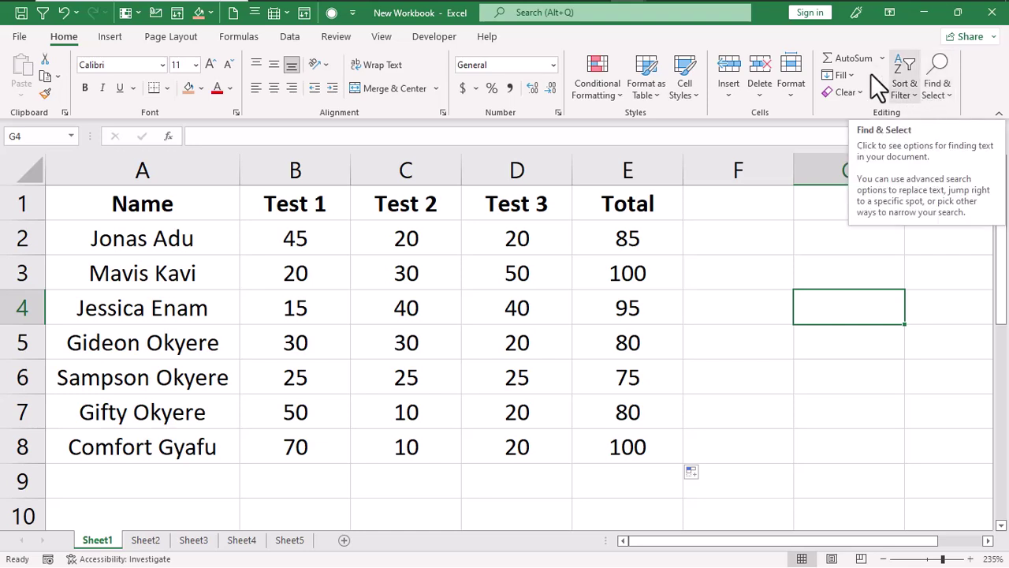
{"action": "left_click", "coordinate": [105, 39]}
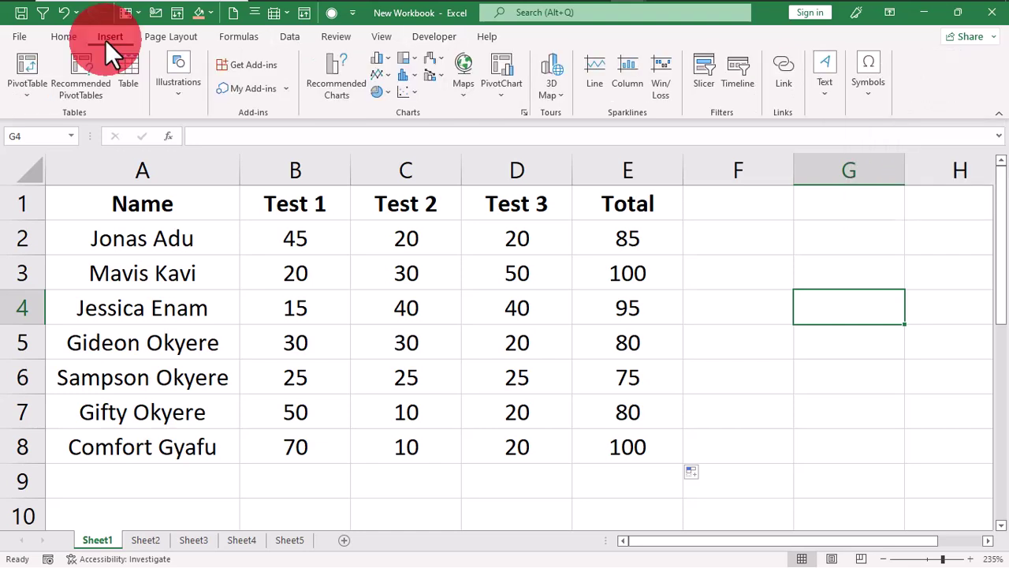
{"action": "left_click", "coordinate": [181, 37]}
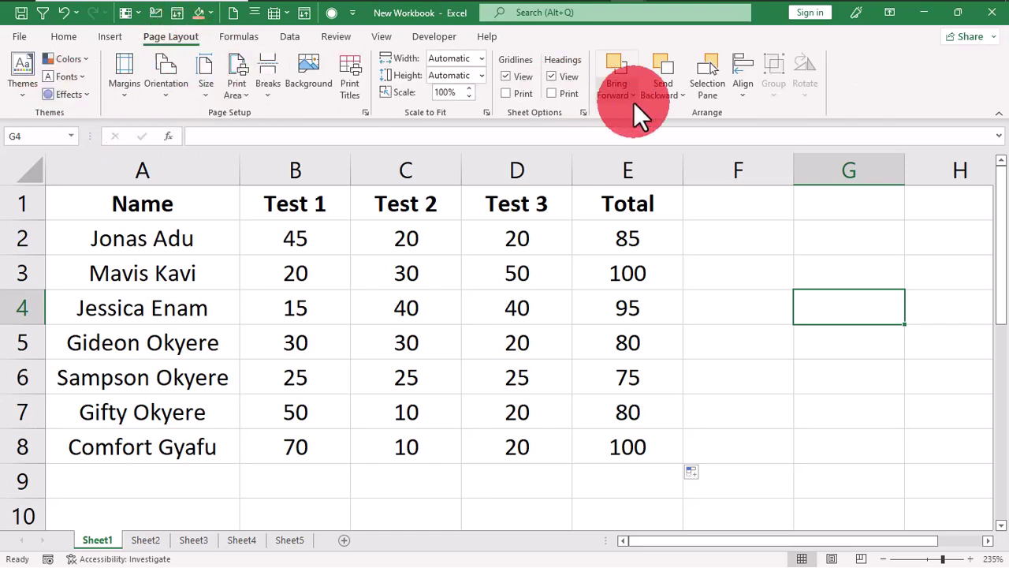
{"action": "left_click", "coordinate": [66, 37]}
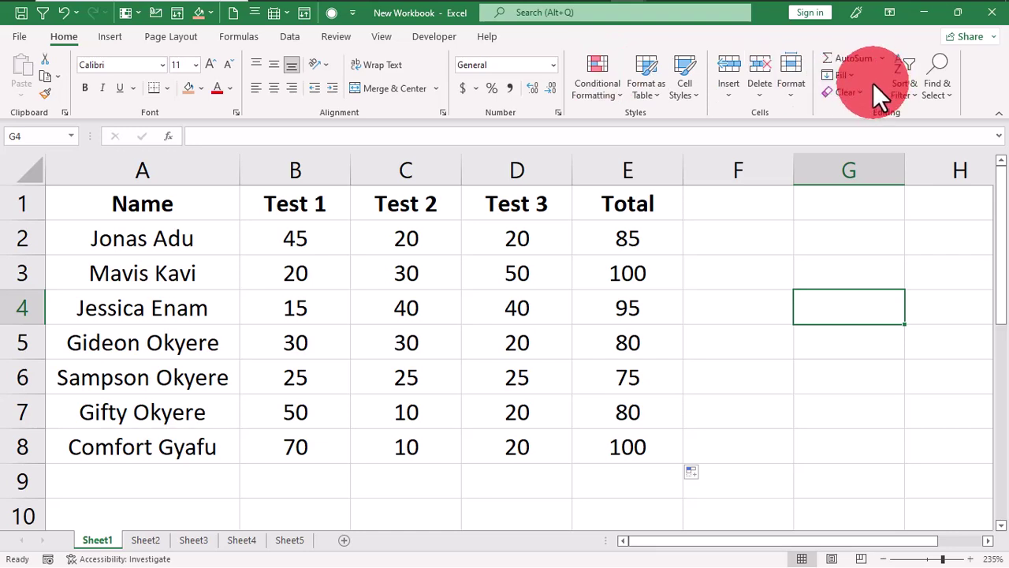
Collapse and expand the ribbon, collapse it once more, and pin it back open with the Home commands showing
{"action": "key", "text": "ctrl+F1"}
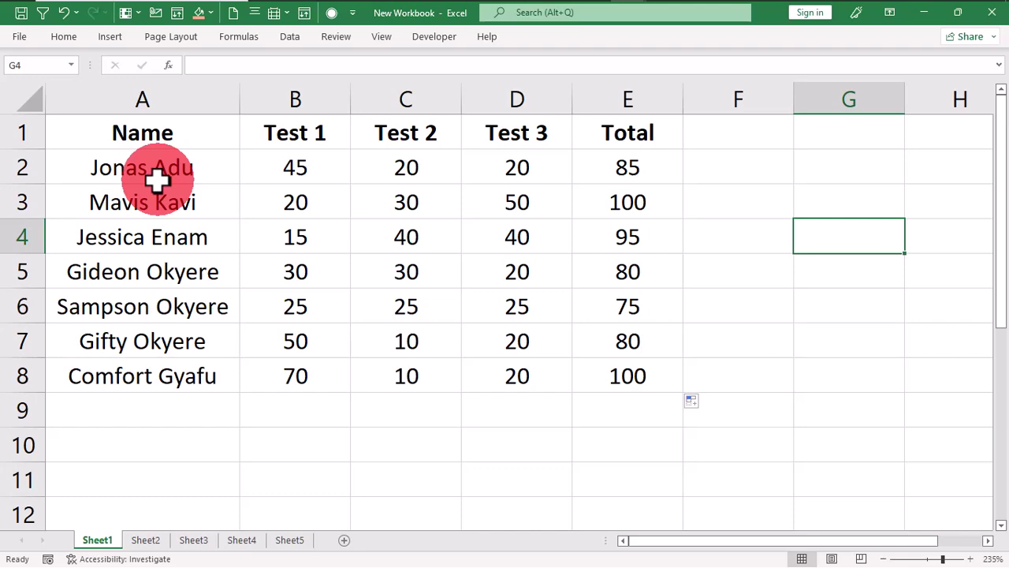
{"action": "key", "text": "ctrl+F1"}
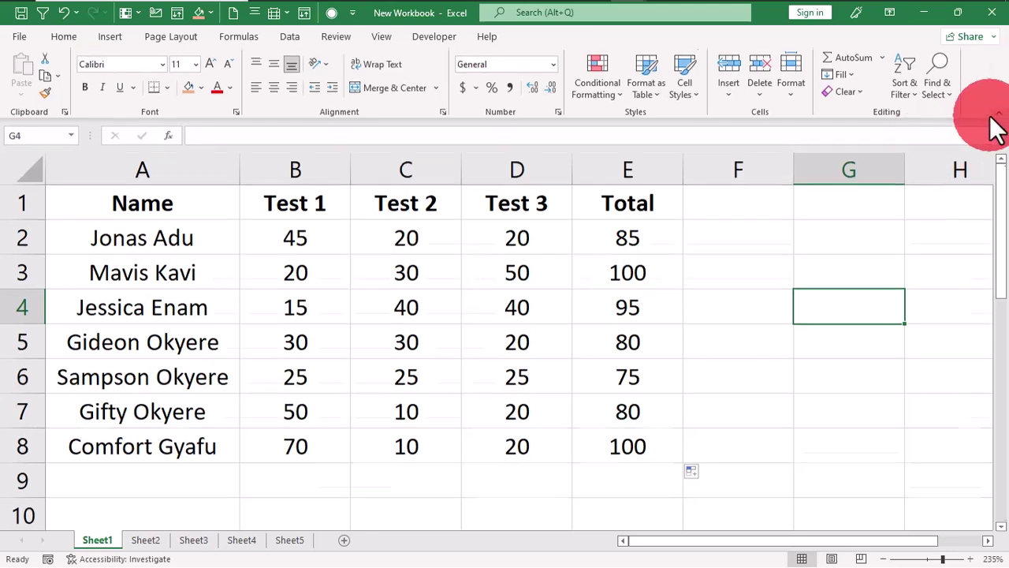
{"action": "left_click", "coordinate": [995, 116]}
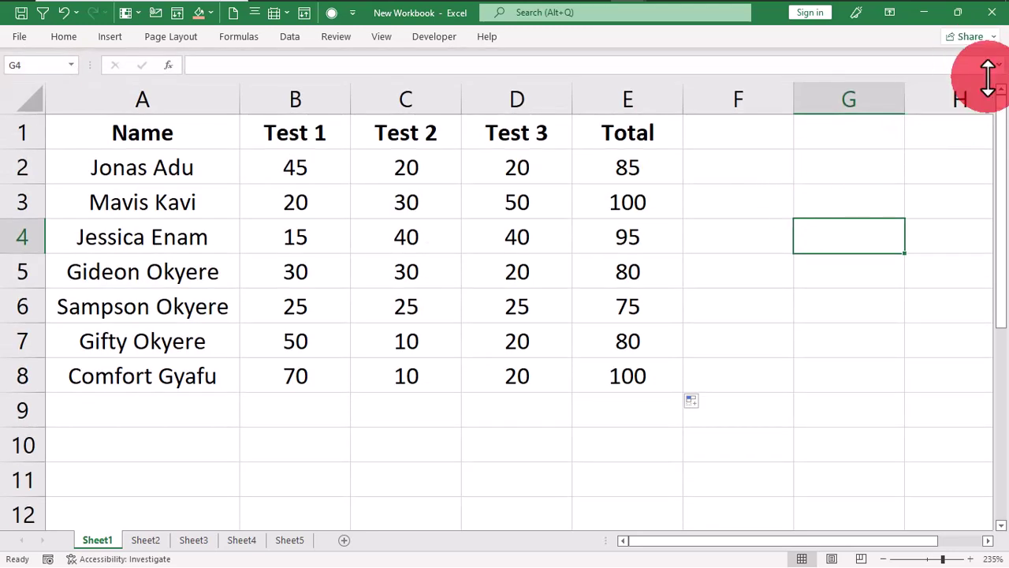
{"action": "left_click", "coordinate": [63, 36]}
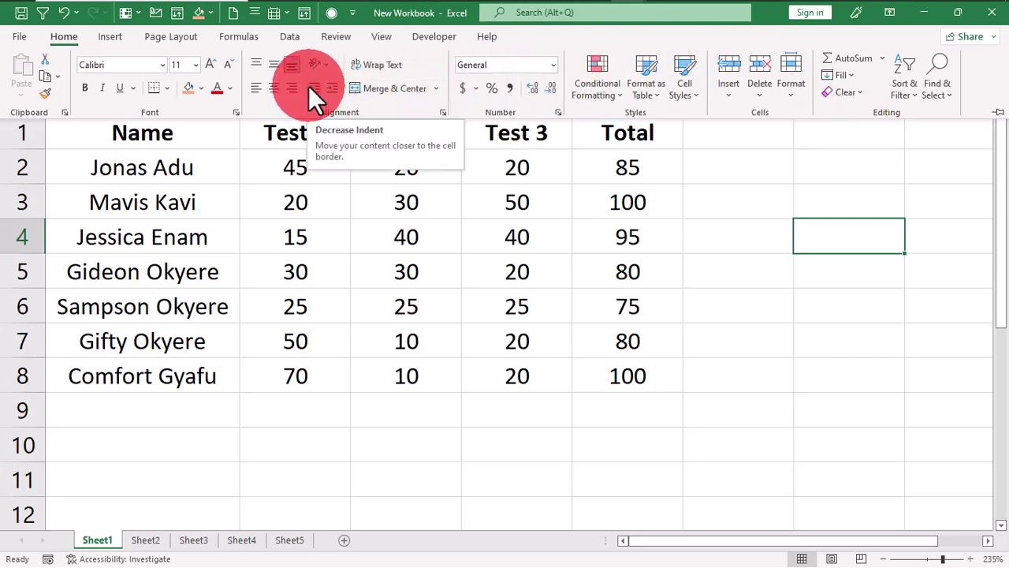
{"action": "left_click", "coordinate": [998, 113]}
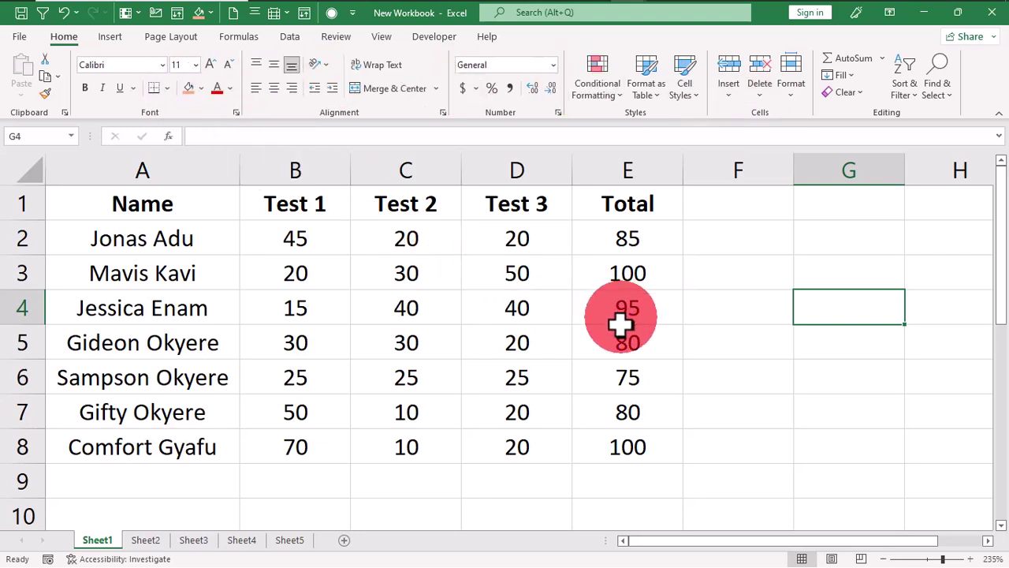
Underline the column headings in A1:E1 and deselect the range
{"action": "left_click_drag", "start_coordinate": [135, 202], "coordinate": [623, 201]}
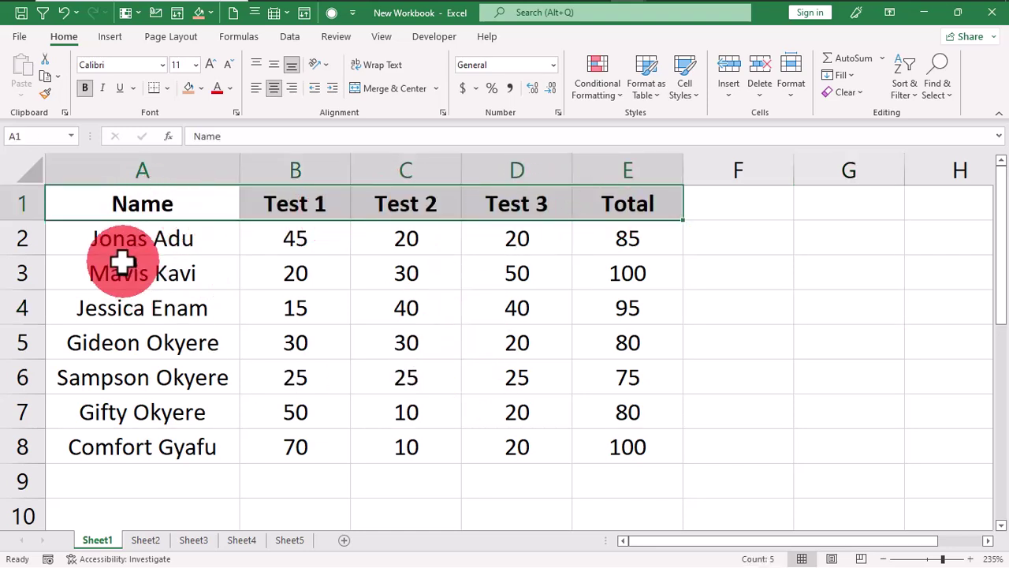
{"action": "left_click", "coordinate": [116, 210]}
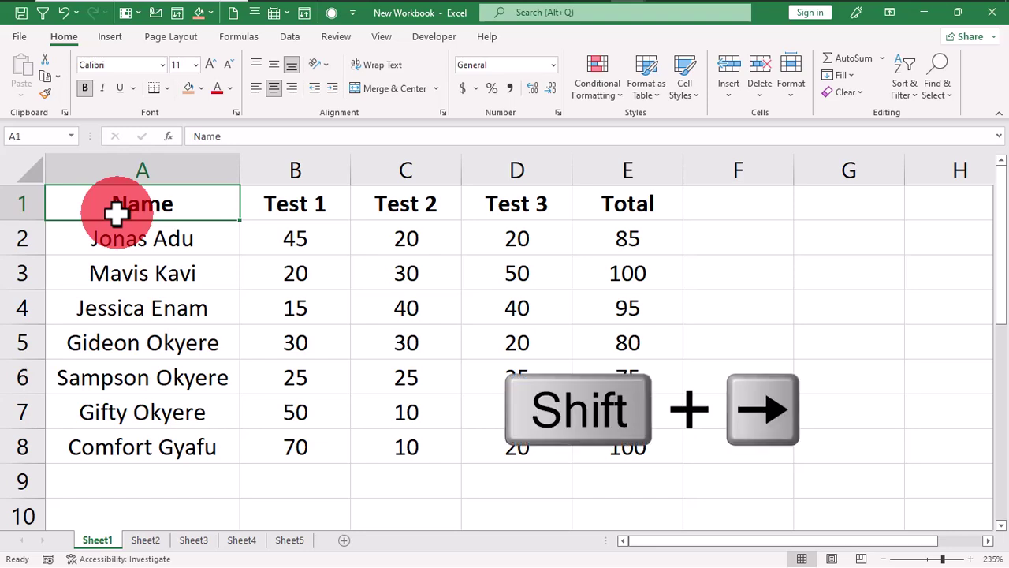
{"action": "key", "text": "shift+Right"}
{"action": "key", "text": "shift+Right"}
{"action": "key", "text": "shift+Right"}
{"action": "key", "text": "shift+Right"}
{"action": "key", "text": "ctrl+c"}
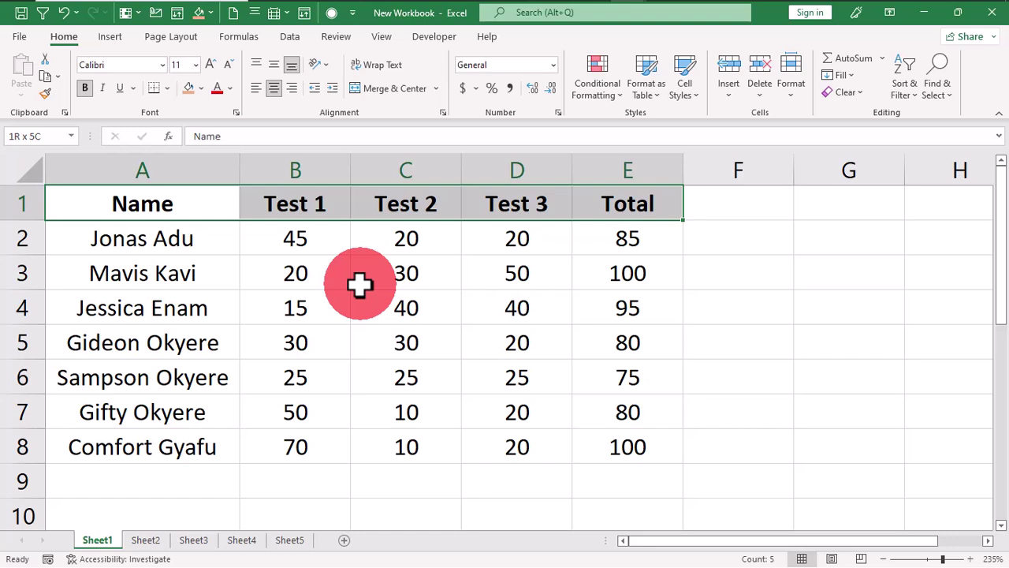
{"action": "key", "text": "ctrl+u"}
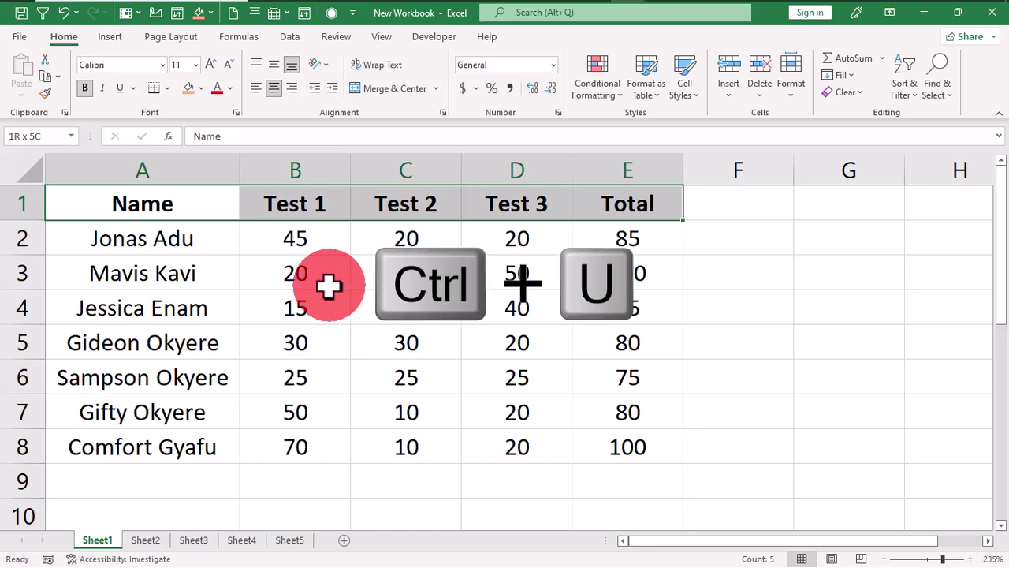
{"action": "left_click", "coordinate": [556, 308]}
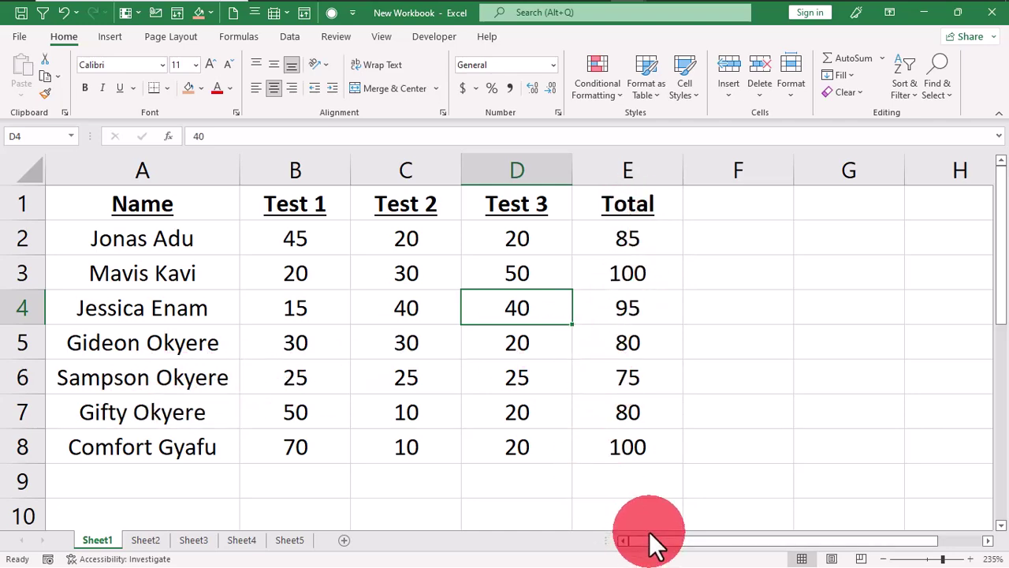
Paste the copied heading row from the Office Clipboard into the sheet starting at cell G1
{"action": "left_click_drag", "start_coordinate": [669, 540], "coordinate": [715, 540]}
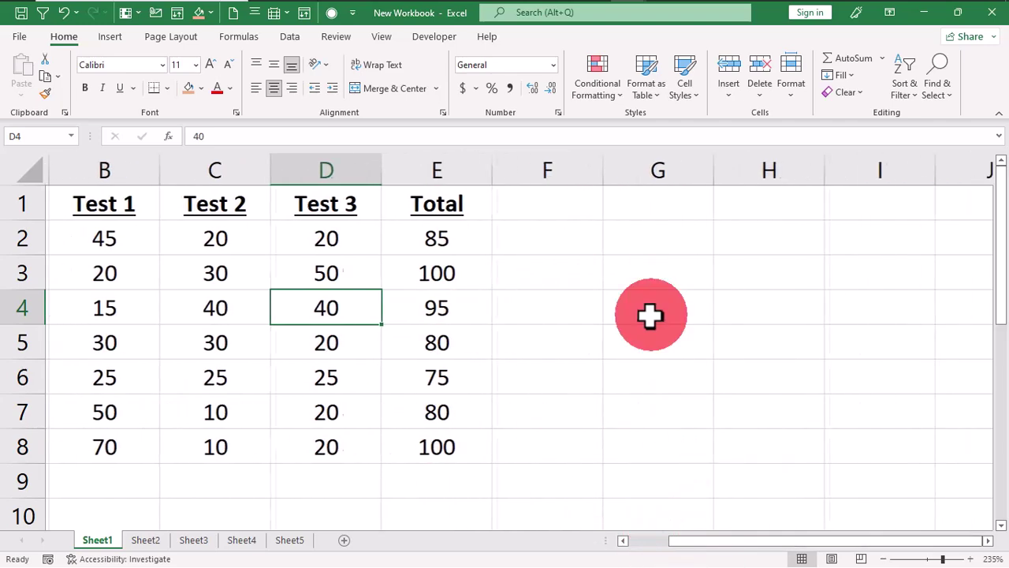
{"action": "left_click", "coordinate": [625, 205]}
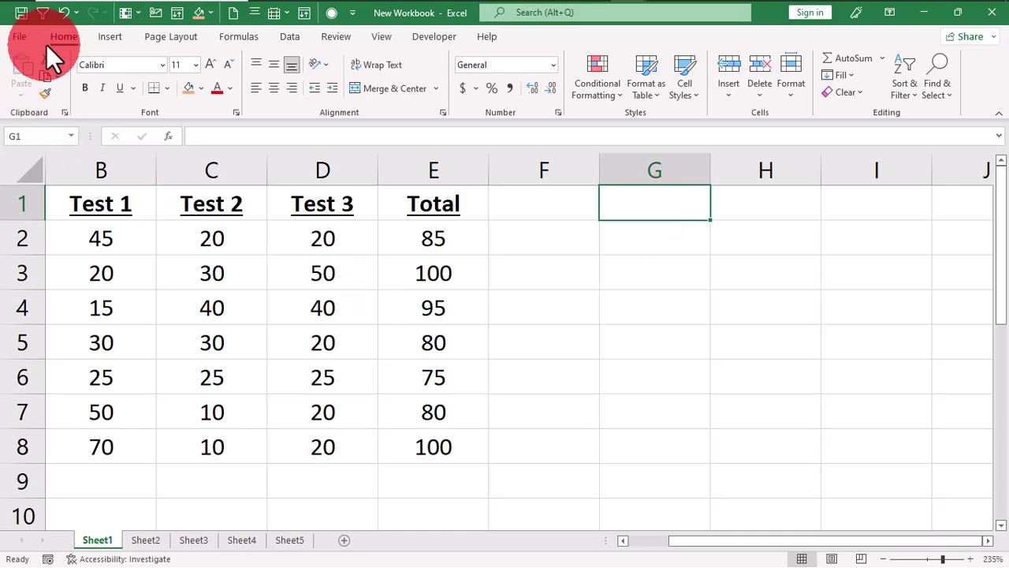
{"action": "left_click", "coordinate": [64, 112]}
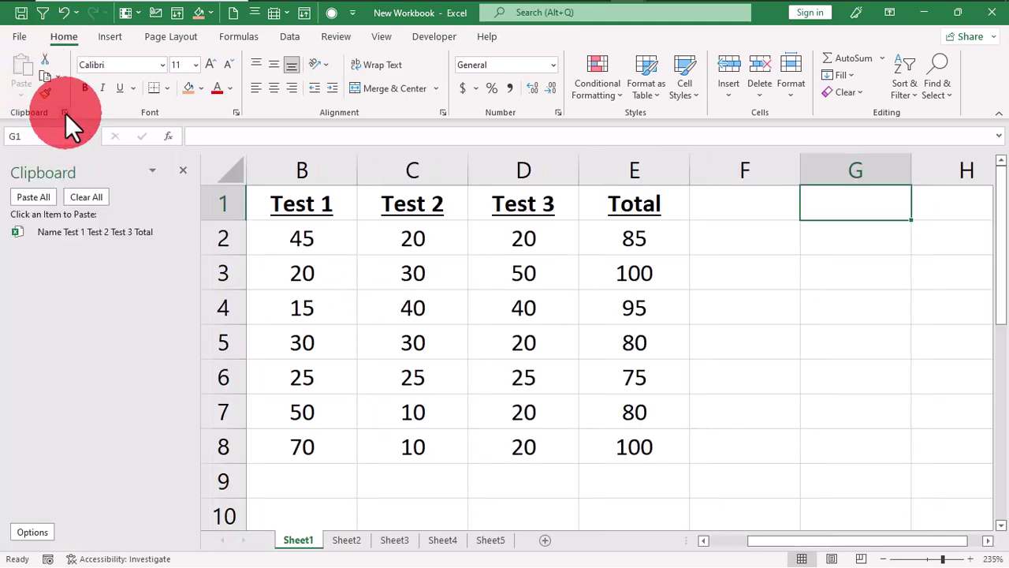
{"action": "left_click", "coordinate": [94, 234]}
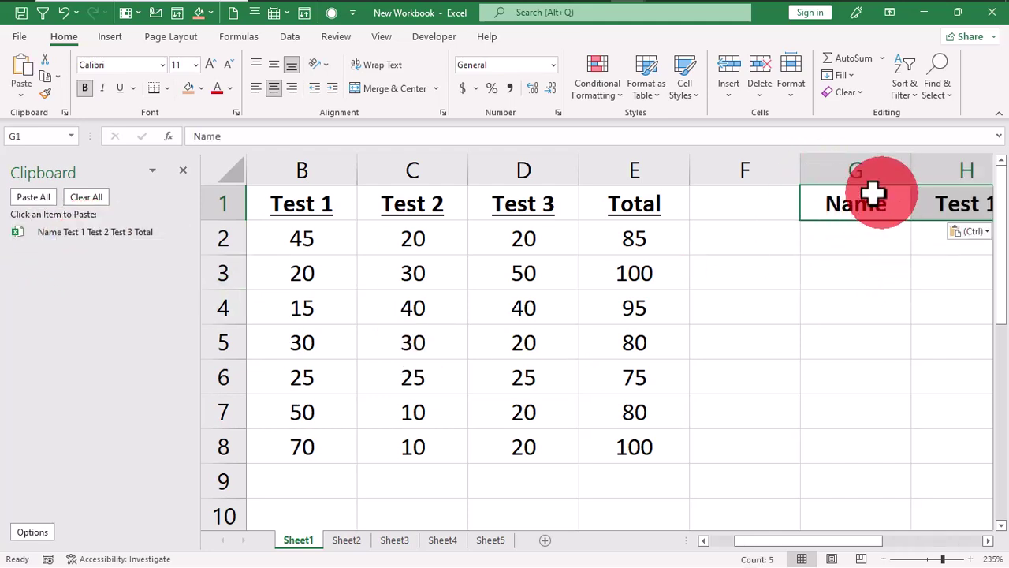
Delete the pasted headings from G1:K1 and close the Office Clipboard
{"action": "left_click_drag", "start_coordinate": [788, 542], "coordinate": [883, 533]}
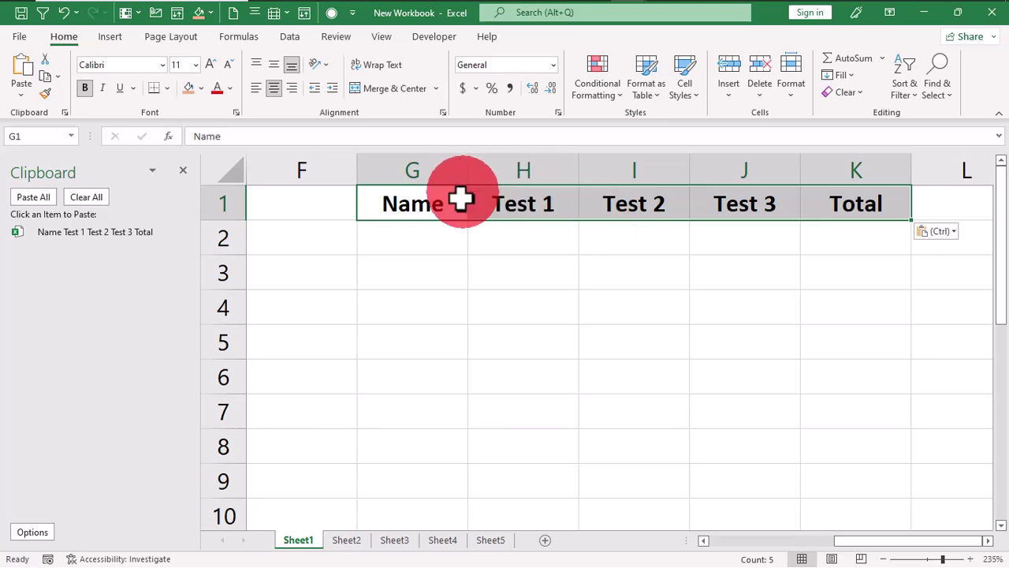
{"action": "key", "text": "Delete"}
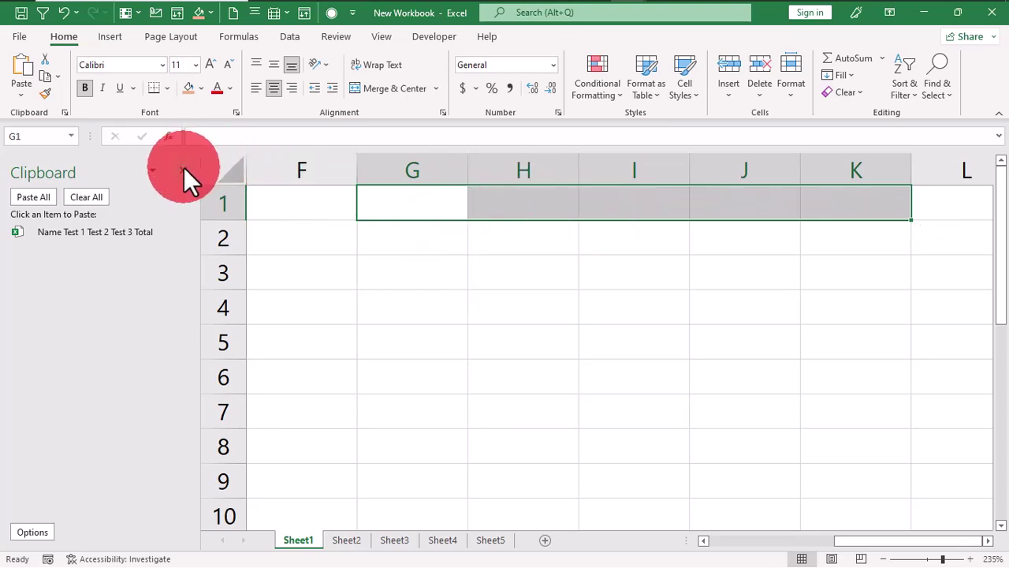
{"action": "left_click", "coordinate": [183, 169]}
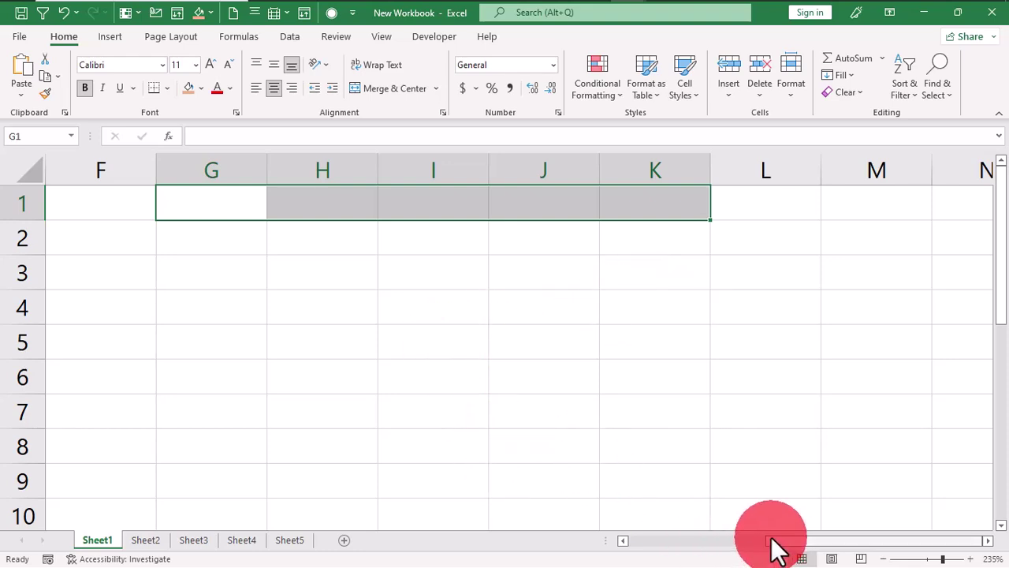
Paste the copied heading row starting at cell G2 and undo the paste
{"action": "left_click", "coordinate": [204, 244]}
{"action": "key", "text": "ctrl+v"}
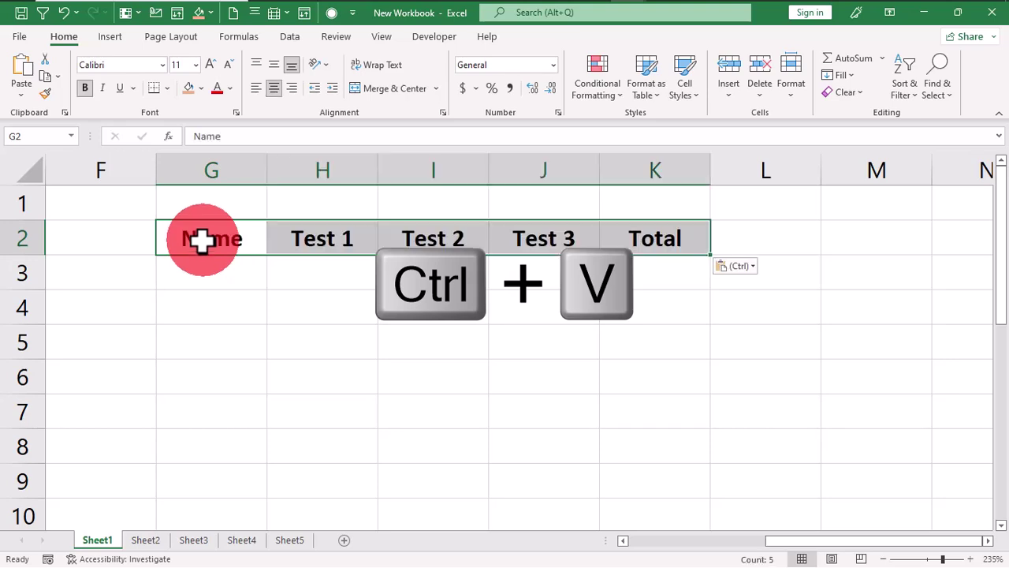
{"action": "key", "text": "ctrl+z"}
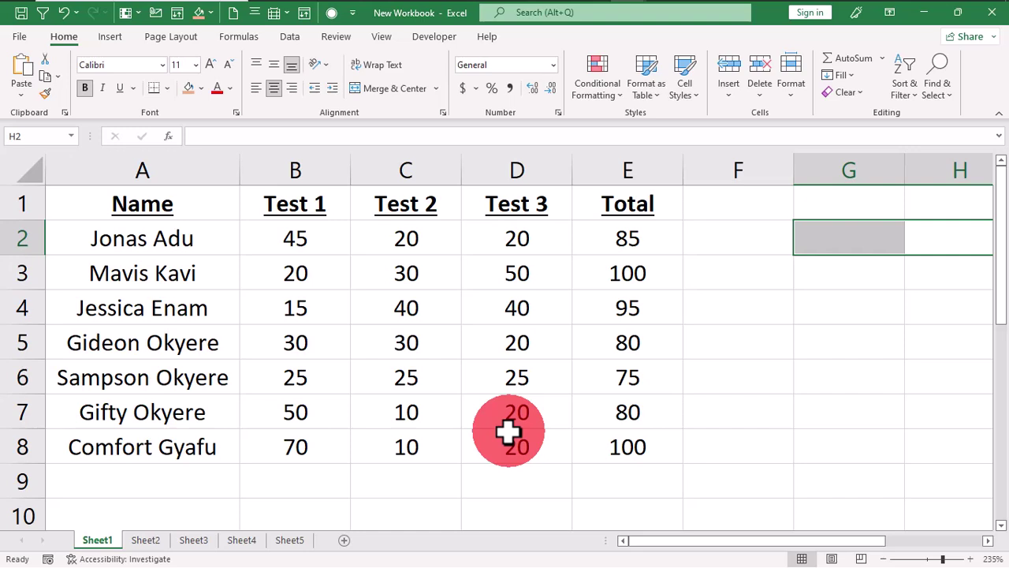
Fill A9:E9 with a duplicate of the last student's record in row 8 using Fill Down
{"action": "scroll", "coordinate": [508, 430], "scroll_direction": "down", "scroll_amount": 2}
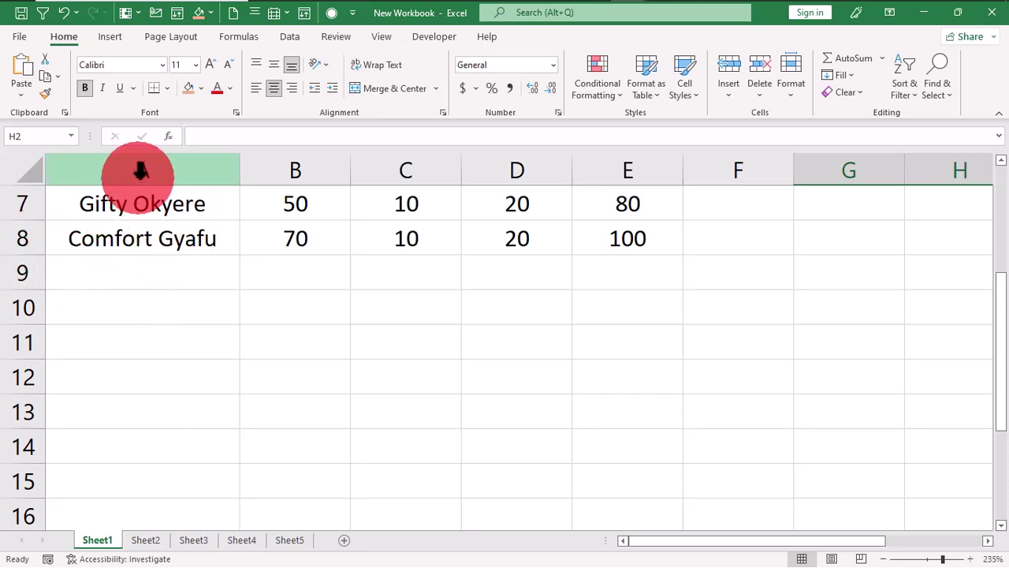
{"action": "left_click", "coordinate": [136, 273]}
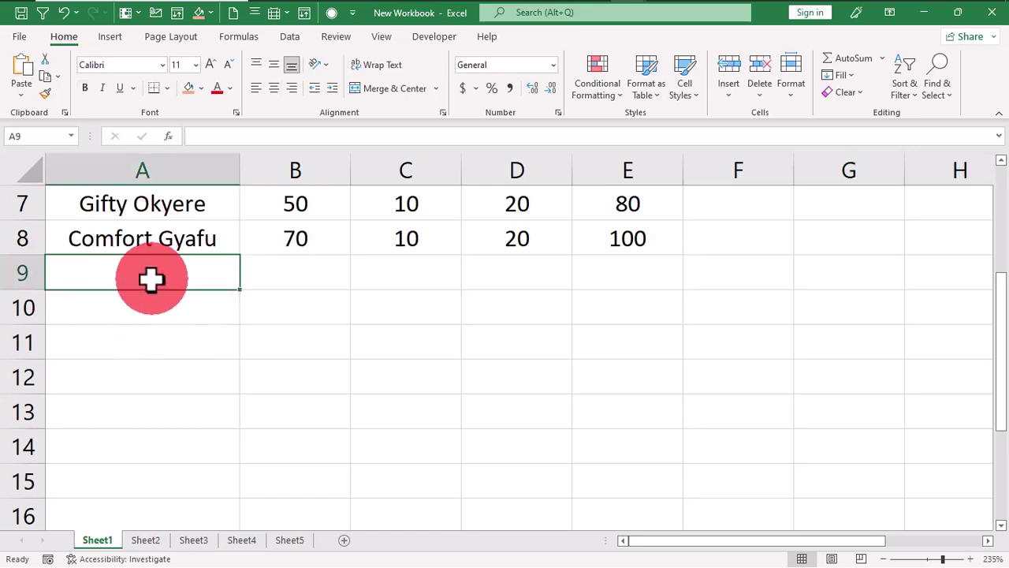
{"action": "left_click_drag", "start_coordinate": [152, 277], "coordinate": [620, 272]}
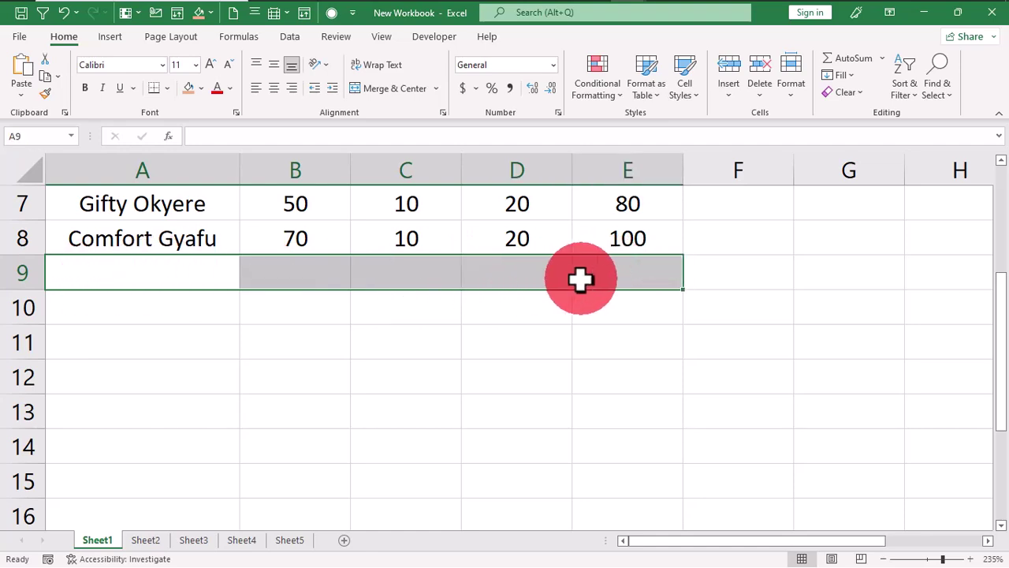
{"action": "key", "text": "ctrl+d"}
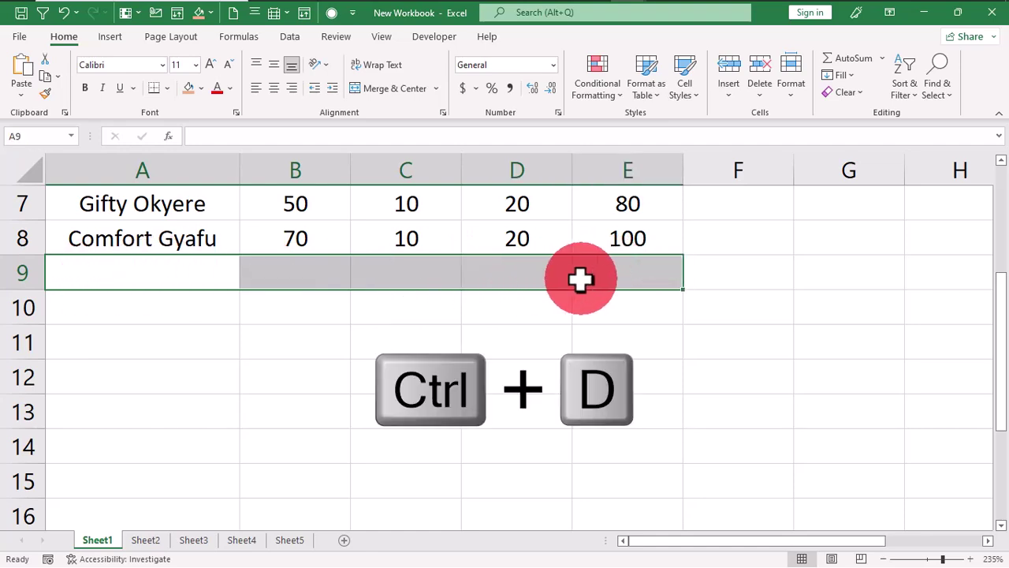
{"action": "key", "text": "ctrl+d"}
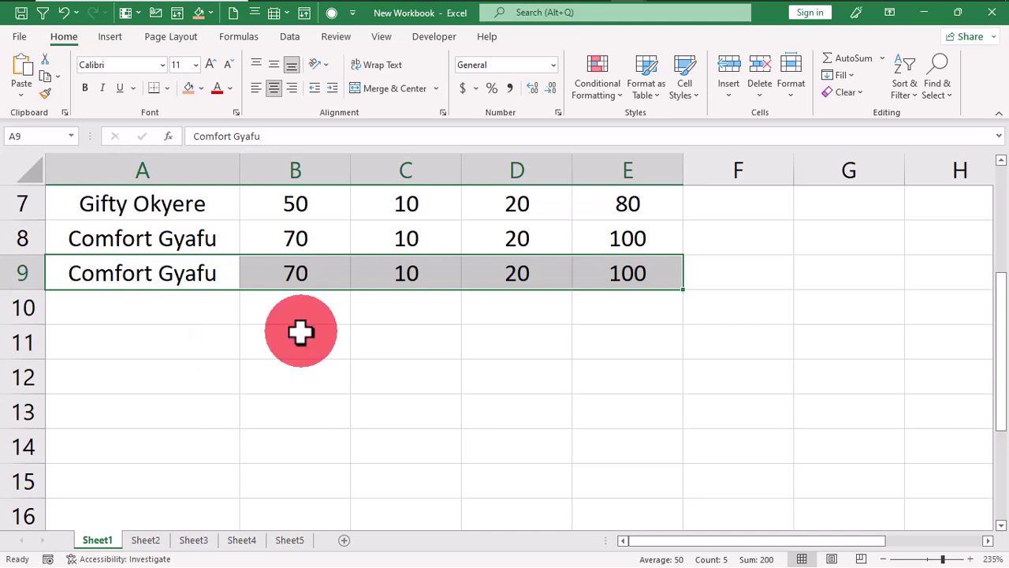
Enter the row 6 student's name in A10 by picking it from the list of existing column entries
{"action": "left_click", "coordinate": [117, 309]}
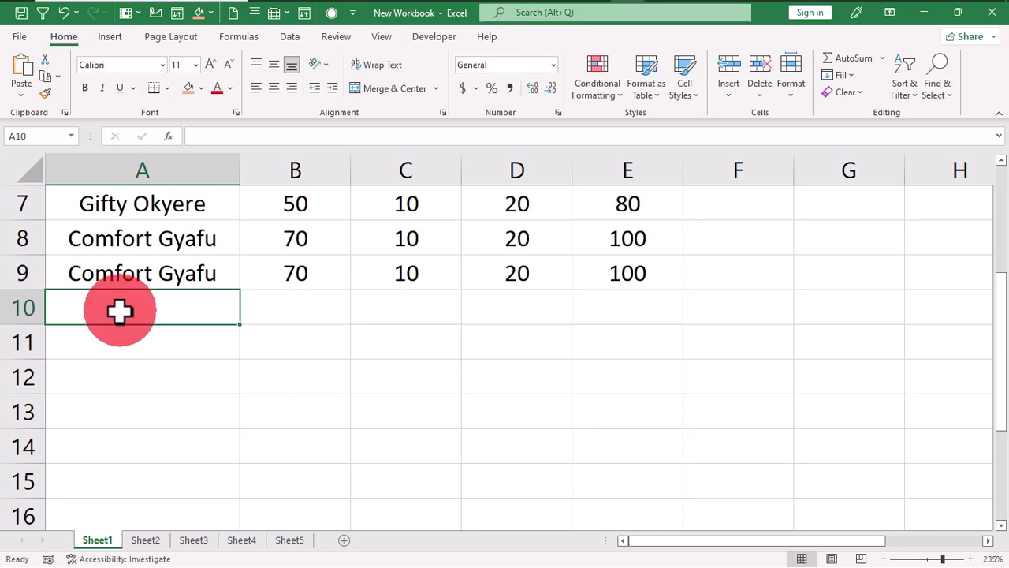
{"action": "scroll", "coordinate": [117, 309], "scroll_direction": "up", "scroll_amount": 2}
{"action": "scroll", "coordinate": [128, 288], "scroll_direction": "down", "scroll_amount": 3}
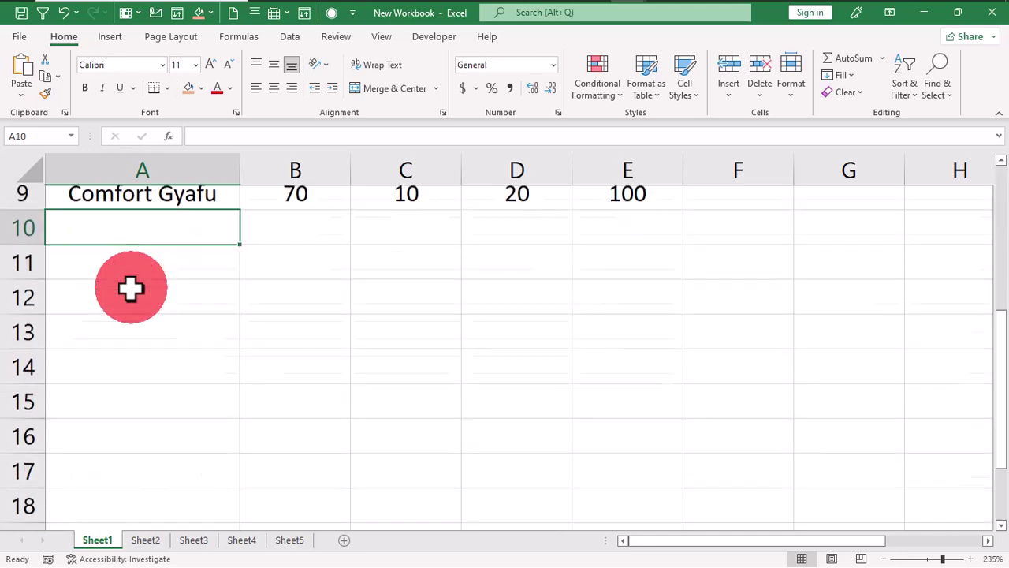
{"action": "scroll", "coordinate": [131, 287], "scroll_direction": "up", "scroll_amount": 1}
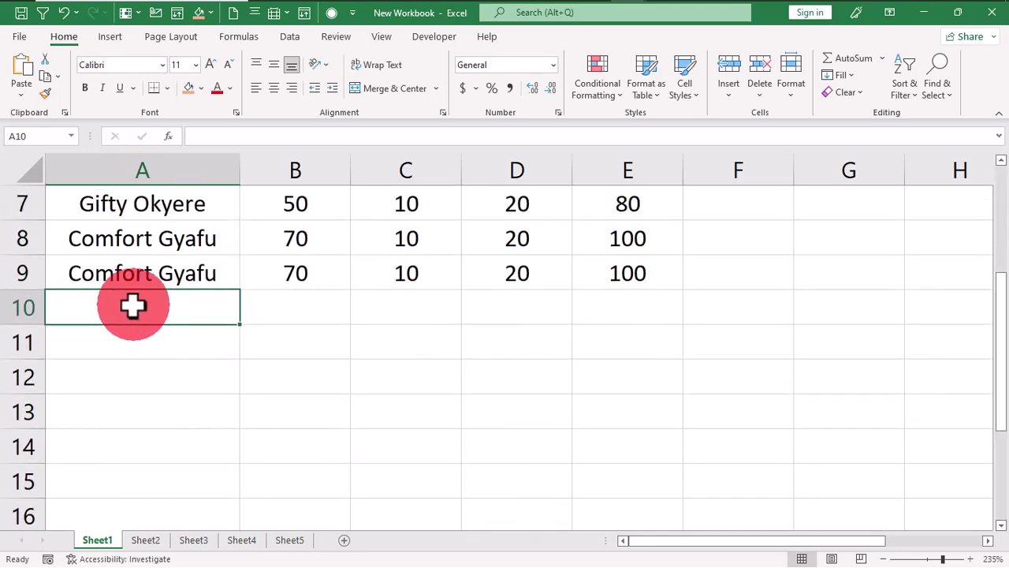
{"action": "key", "text": "alt+Down"}
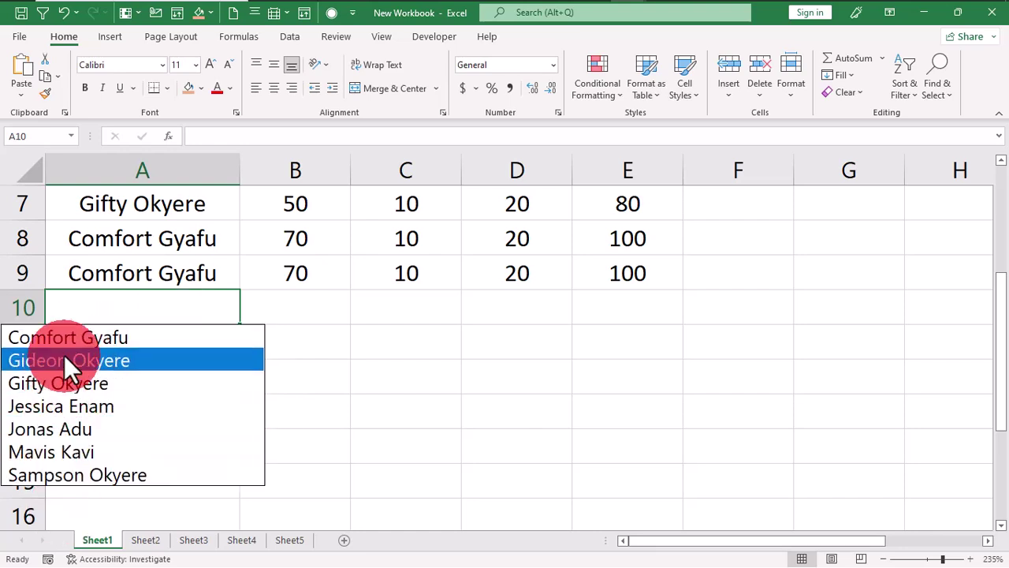
{"action": "left_click", "coordinate": [83, 479]}
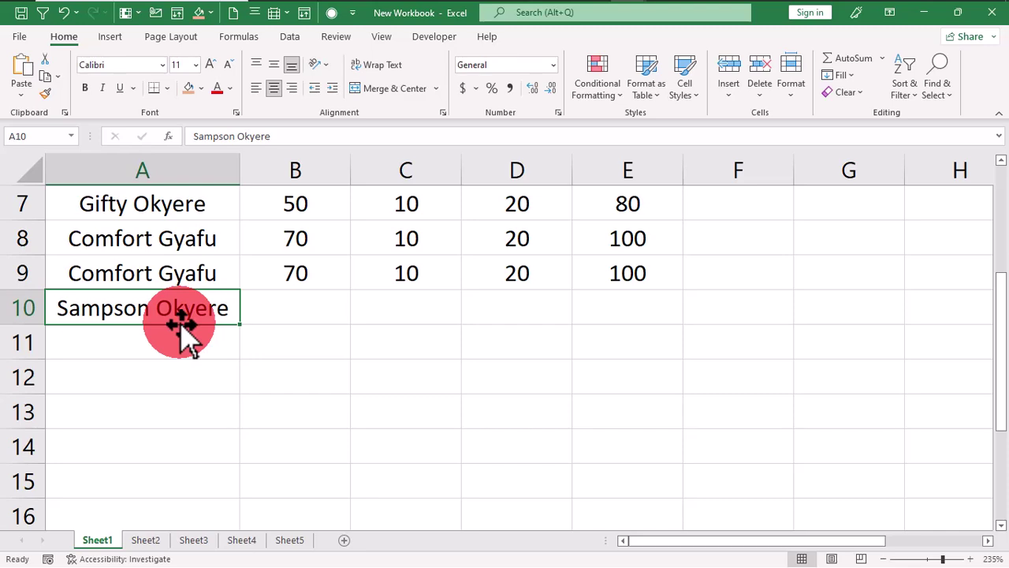
Fill A11 with the row 7 student's name, chosen from the column's pick list
{"action": "scroll", "coordinate": [150, 343], "scroll_direction": "up", "scroll_amount": 2}
{"action": "scroll", "coordinate": [148, 276], "scroll_direction": "down", "scroll_amount": 1}
{"action": "scroll", "coordinate": [146, 276], "scroll_direction": "down", "scroll_amount": 2}
{"action": "left_click", "coordinate": [142, 337]}
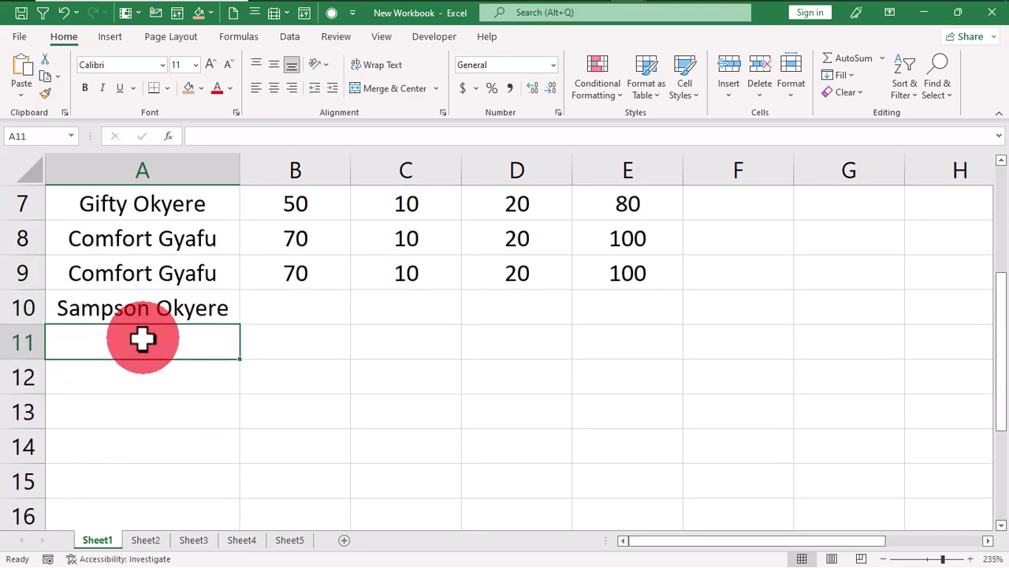
{"action": "key", "text": "alt+Down"}
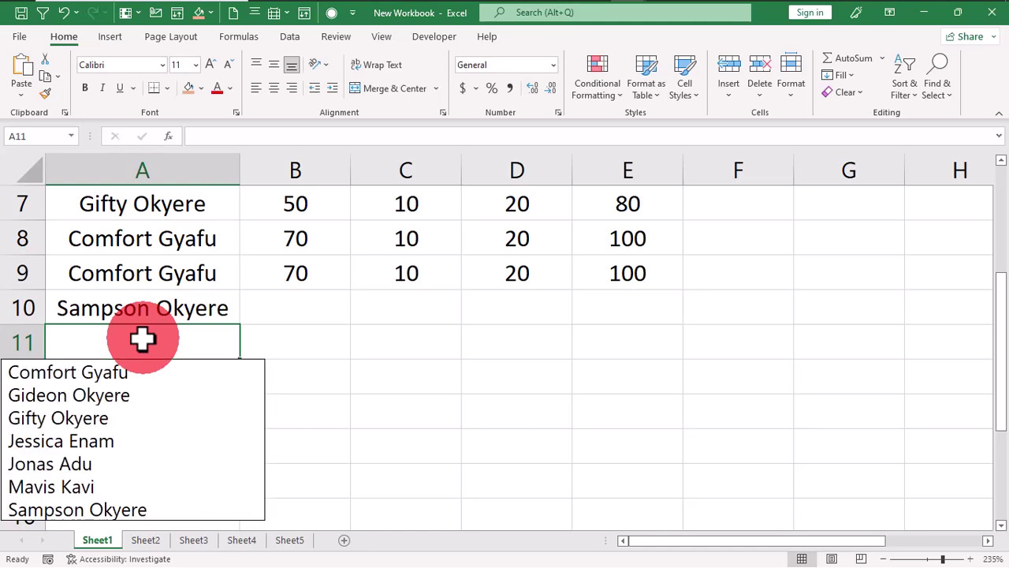
{"action": "key", "text": "Escape"}
{"action": "left_click", "coordinate": [93, 420]}
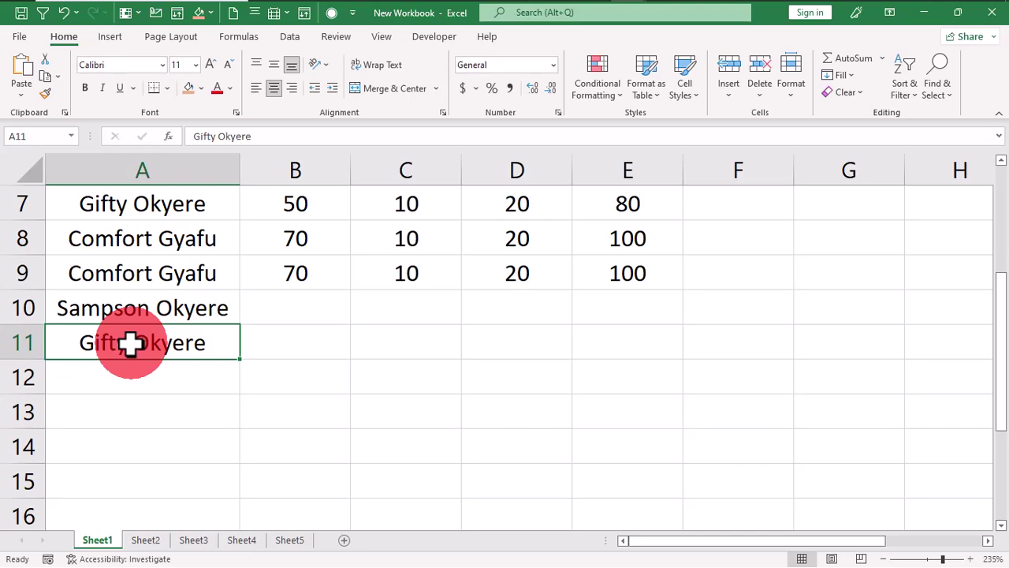
Insert a blank column between the Name and Test 1 columns
{"action": "scroll", "coordinate": [134, 343], "scroll_direction": "up", "scroll_amount": 2}
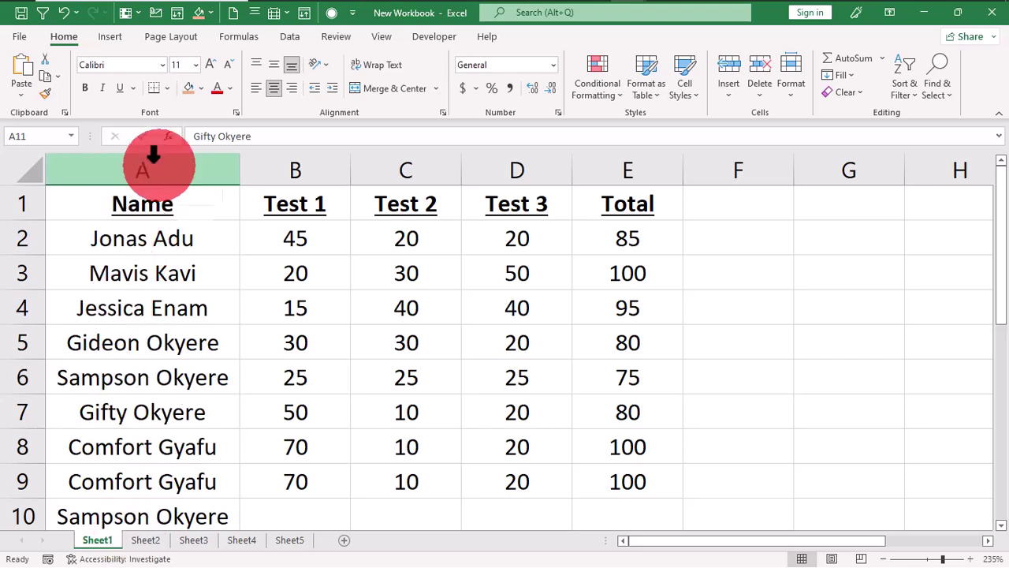
{"action": "left_click", "coordinate": [180, 238]}
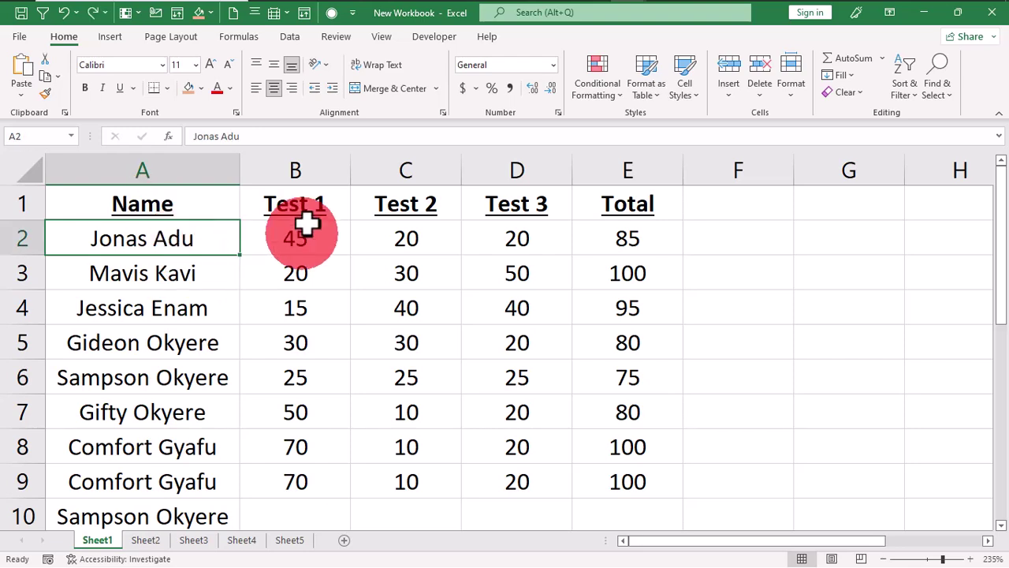
{"action": "left_click", "coordinate": [296, 167]}
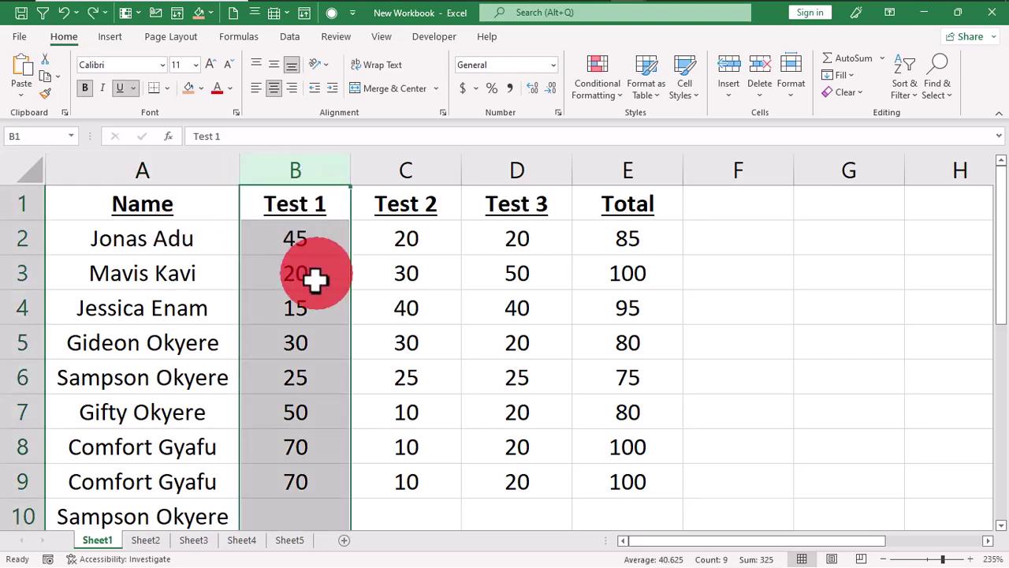
{"action": "left_click", "coordinate": [299, 246]}
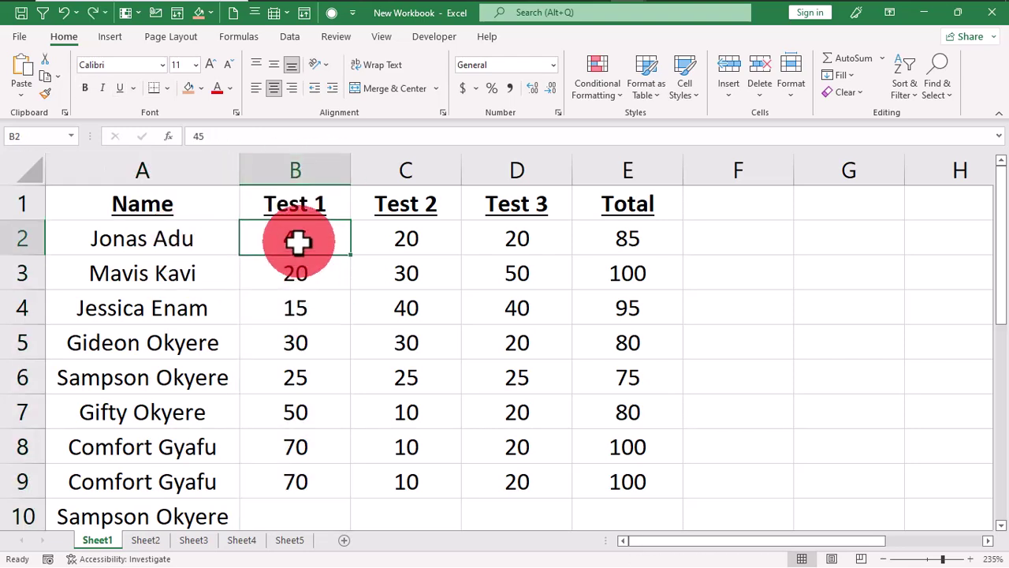
{"action": "key", "text": "ctrl+space"}
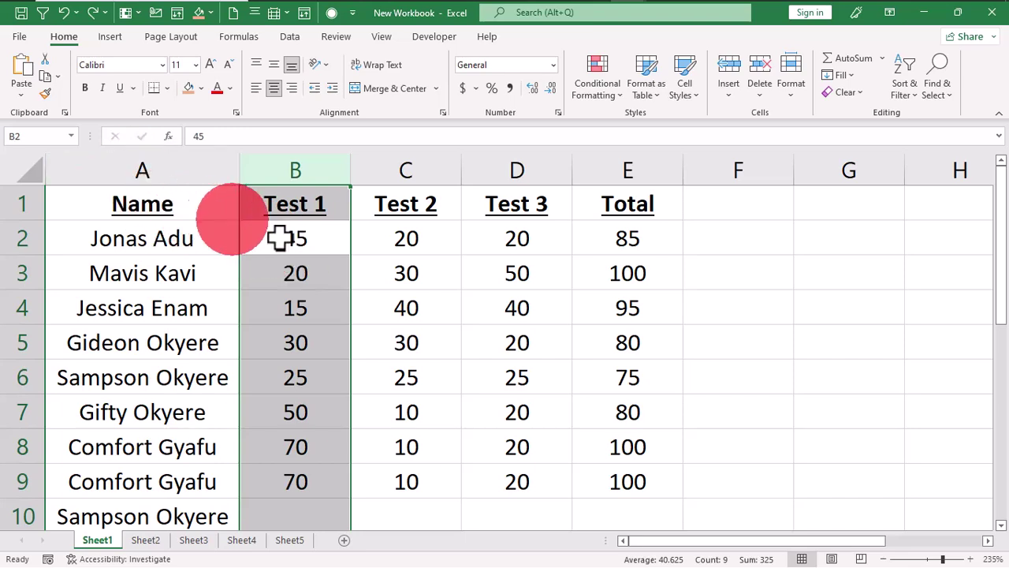
{"action": "key", "text": "ctrl+shift+equal"}
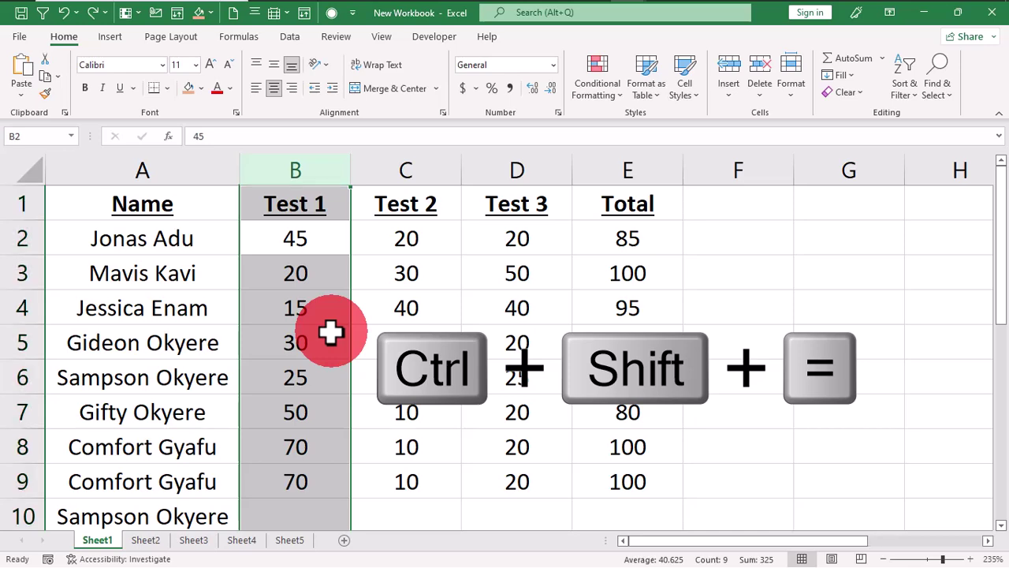
{"action": "key", "text": "ctrl+shift+equal"}
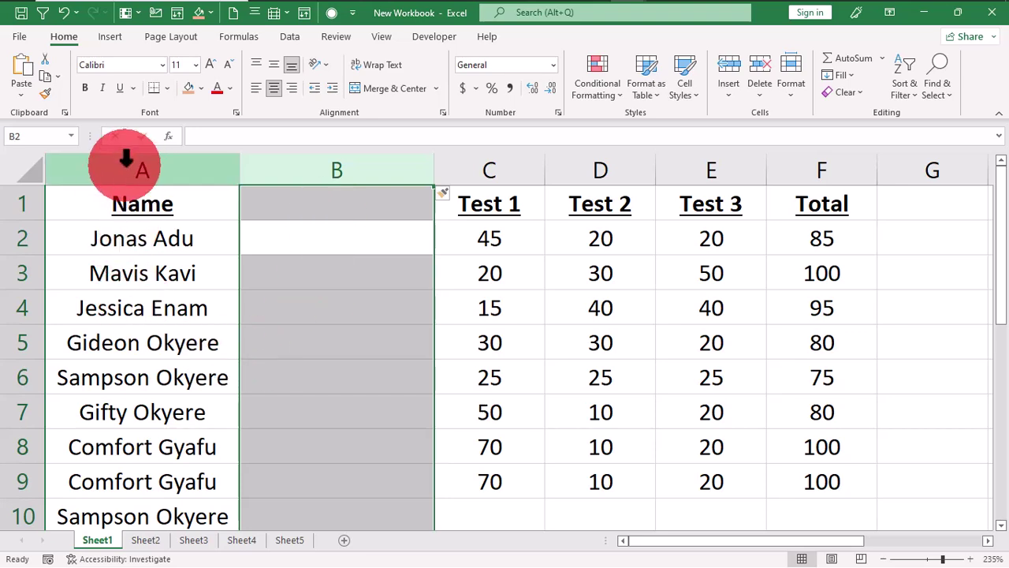
Enter the heading "First Name" in B1 of the new column
{"action": "left_click", "coordinate": [326, 207]}
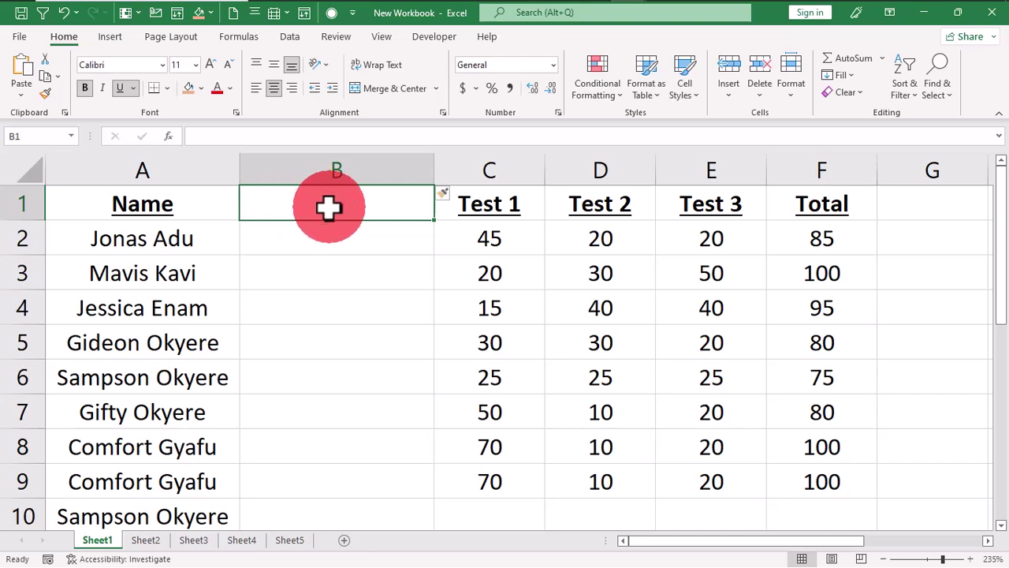
{"action": "type", "text": "First Name"}
{"action": "key", "text": "ctrl+Return"}
{"action": "key", "text": "Down"}
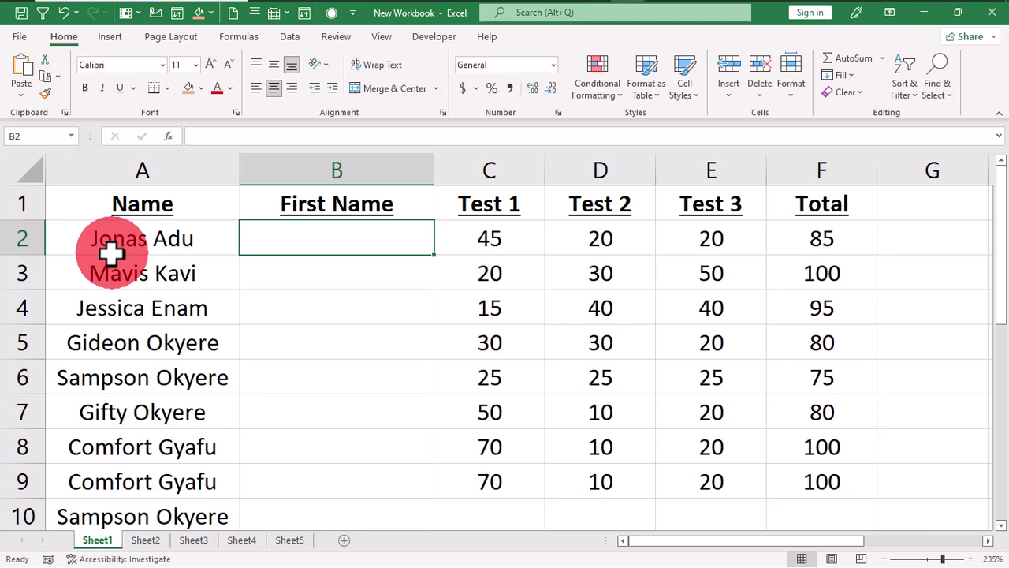
Enter the first student's first name in B2 and extract the remaining first names down column B with Flash Fill
{"action": "type", "text": "Jonas"}
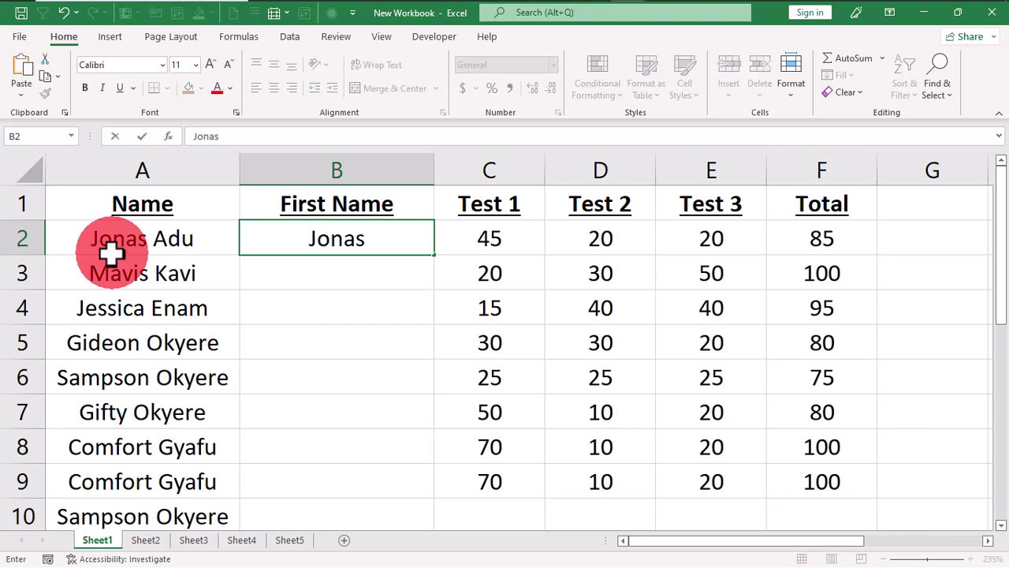
{"action": "key", "text": "Return"}
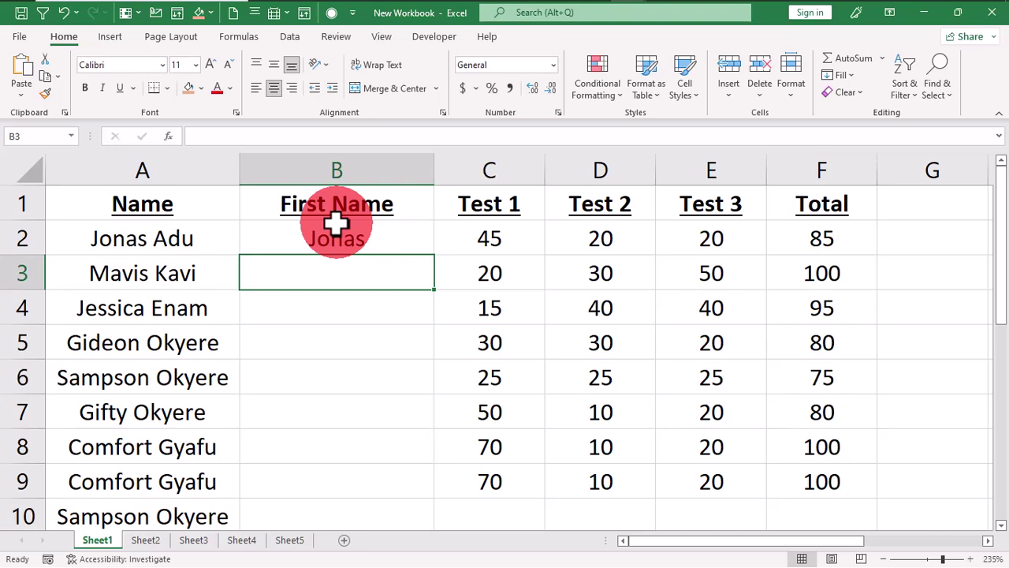
{"action": "key", "text": "ctrl+e"}
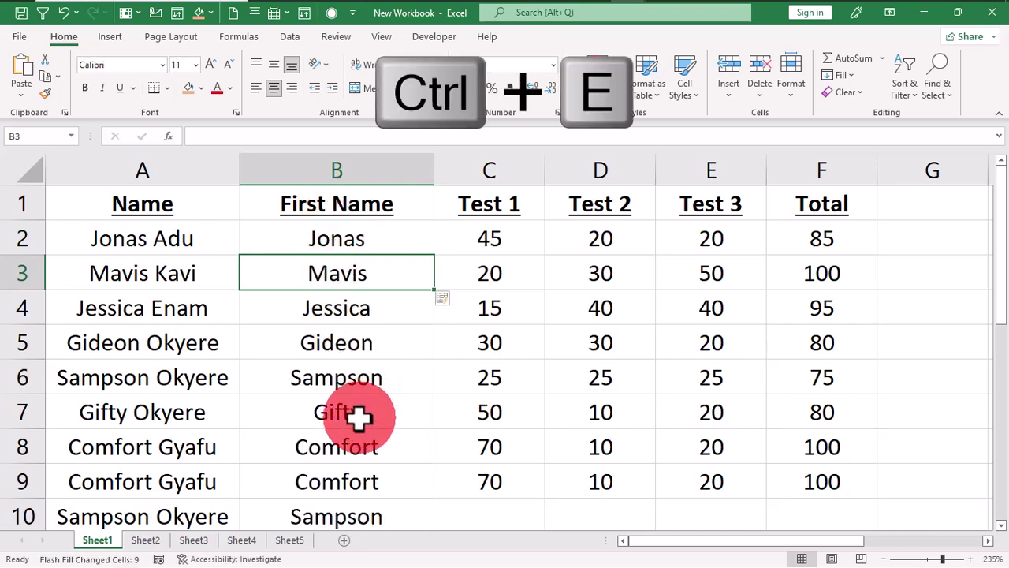
{"action": "scroll", "coordinate": [360, 417], "scroll_direction": "down", "scroll_amount": 1}
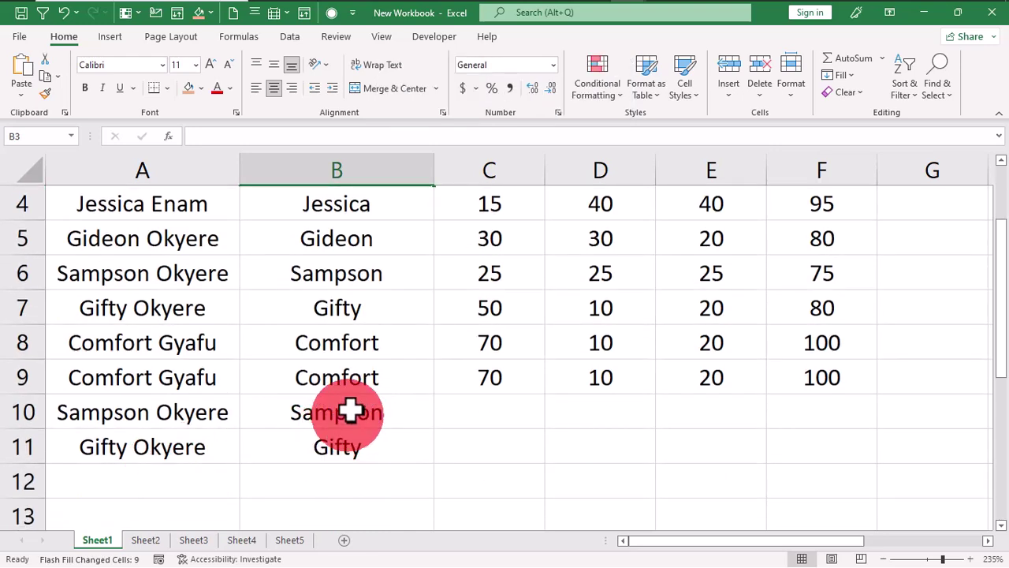
{"action": "scroll", "coordinate": [350, 413], "scroll_direction": "up", "scroll_amount": 1}
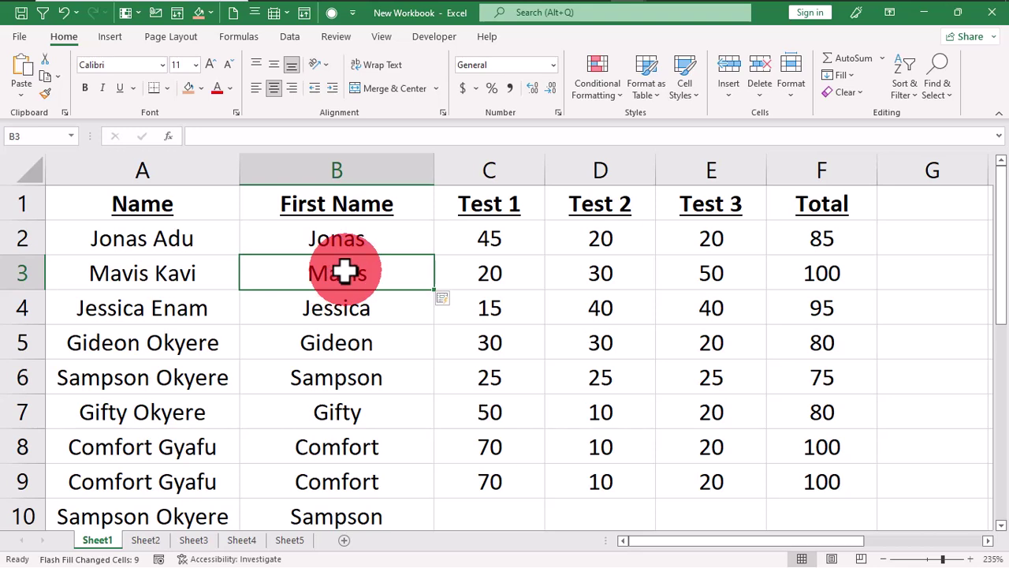
Search the sheet for the row 4 student's first name and cycle through the matches one by one
{"action": "key", "text": "ctrl+f"}
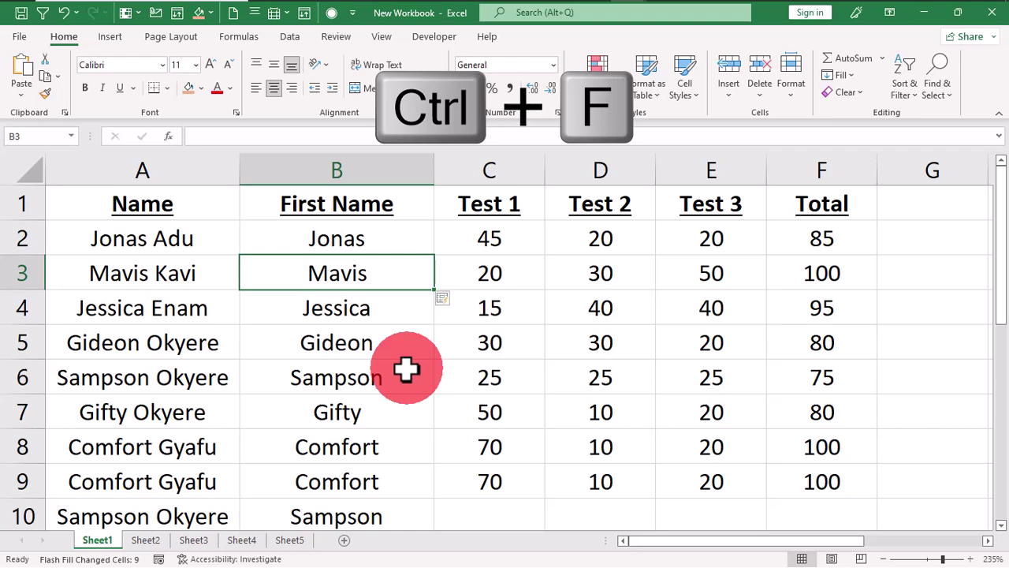
{"action": "left_click_drag", "start_coordinate": [268, 210], "coordinate": [689, 148]}
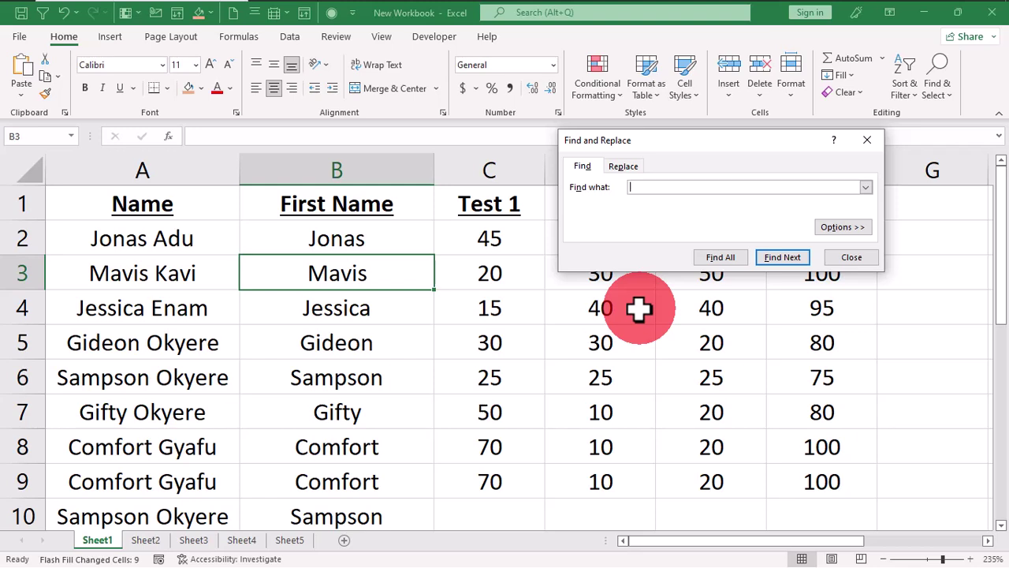
{"action": "type", "text": "Jessica"}
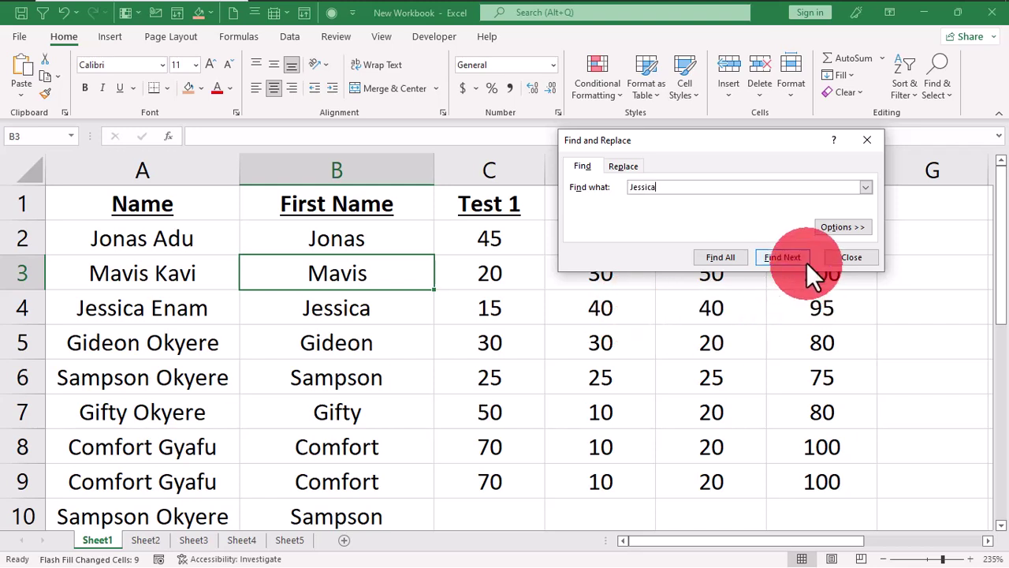
{"action": "left_click", "coordinate": [782, 259]}
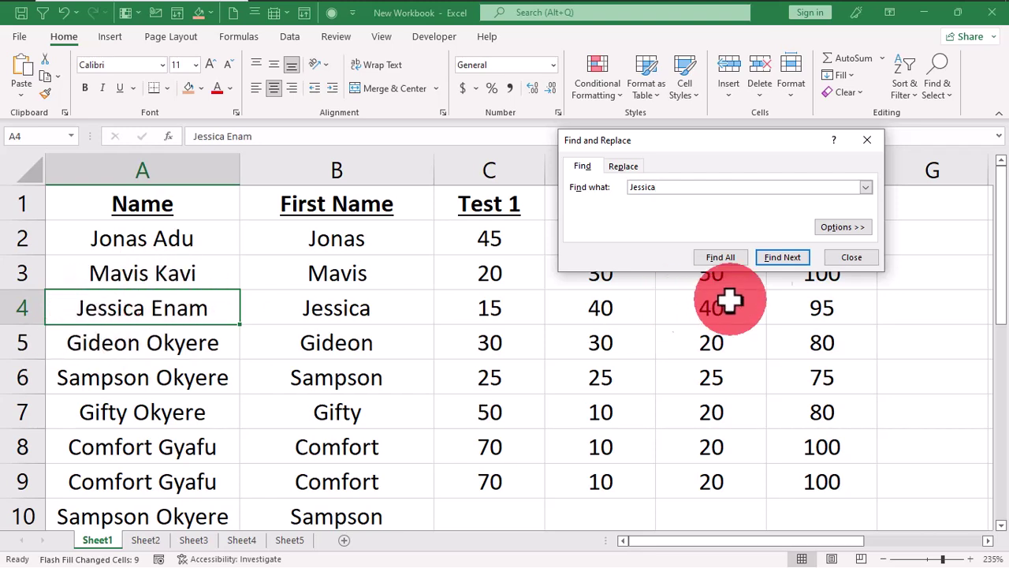
{"action": "left_click", "coordinate": [773, 257]}
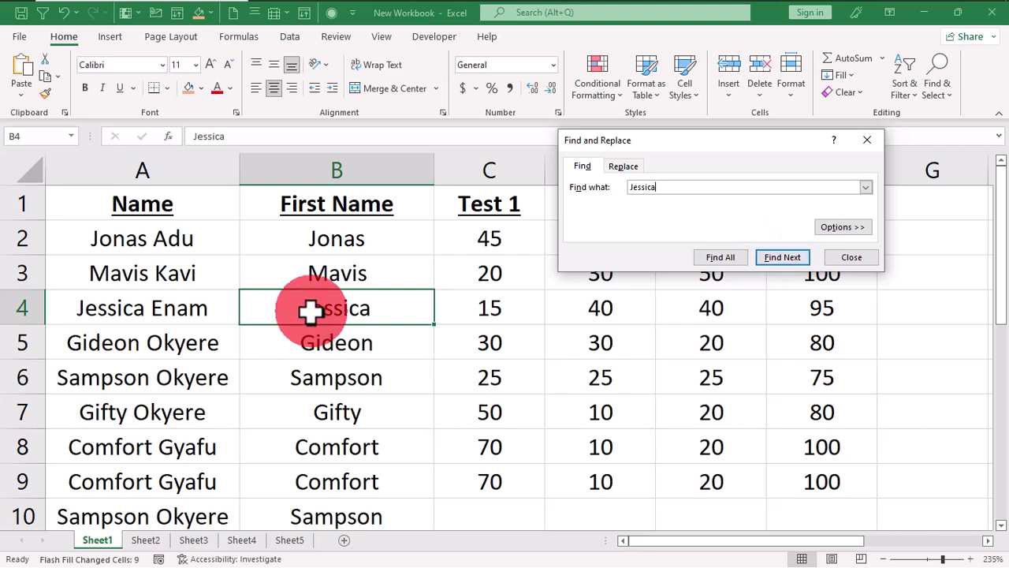
{"action": "left_click", "coordinate": [762, 258]}
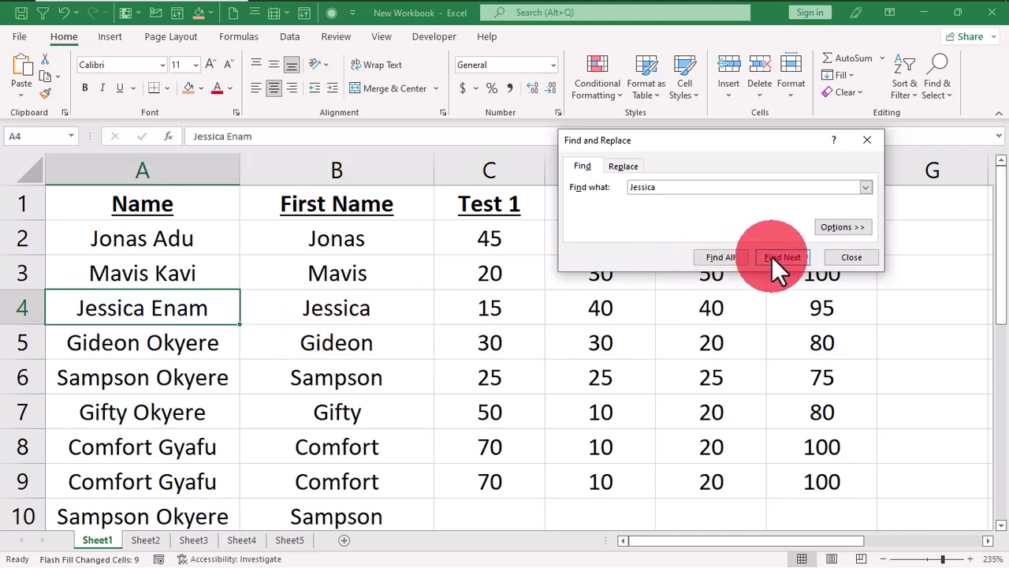
{"action": "left_click", "coordinate": [772, 257]}
{"action": "left_click", "coordinate": [771, 257]}
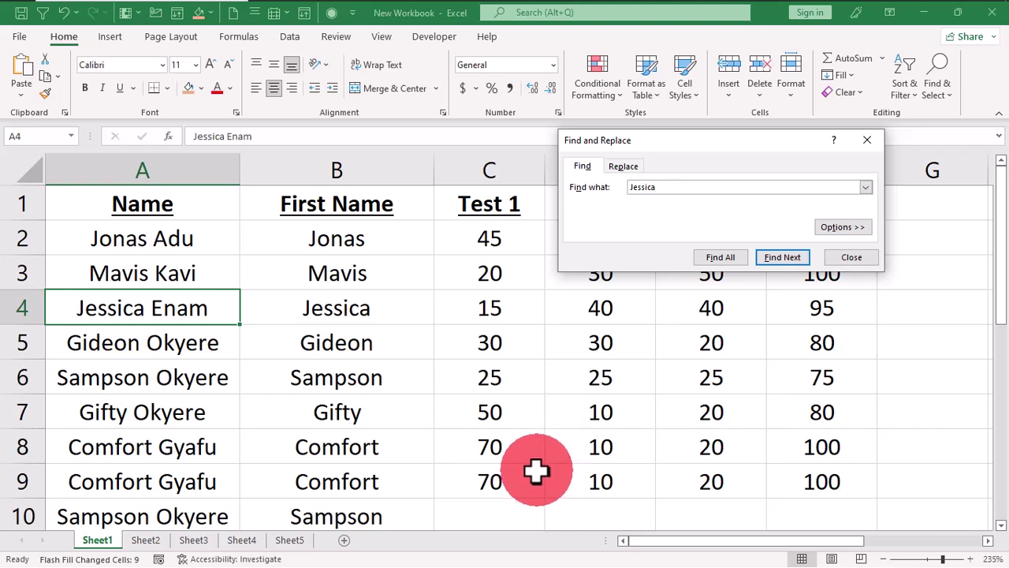
List all matches for the searched name, jump to the B4 and A4 results, and close Find and Replace
{"action": "key", "text": "alt+i"}
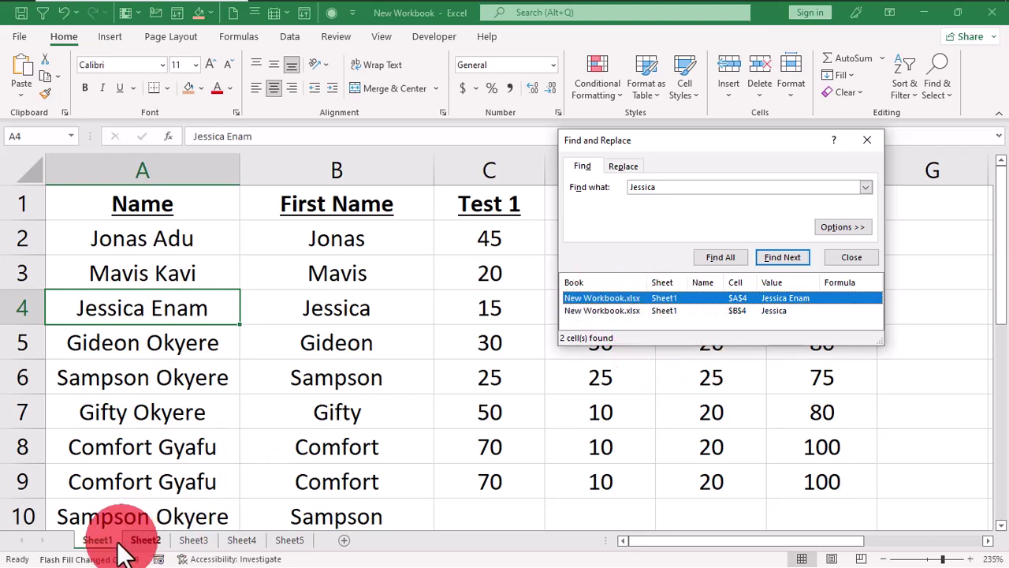
{"action": "left_click", "coordinate": [739, 310]}
{"action": "left_click", "coordinate": [330, 316]}
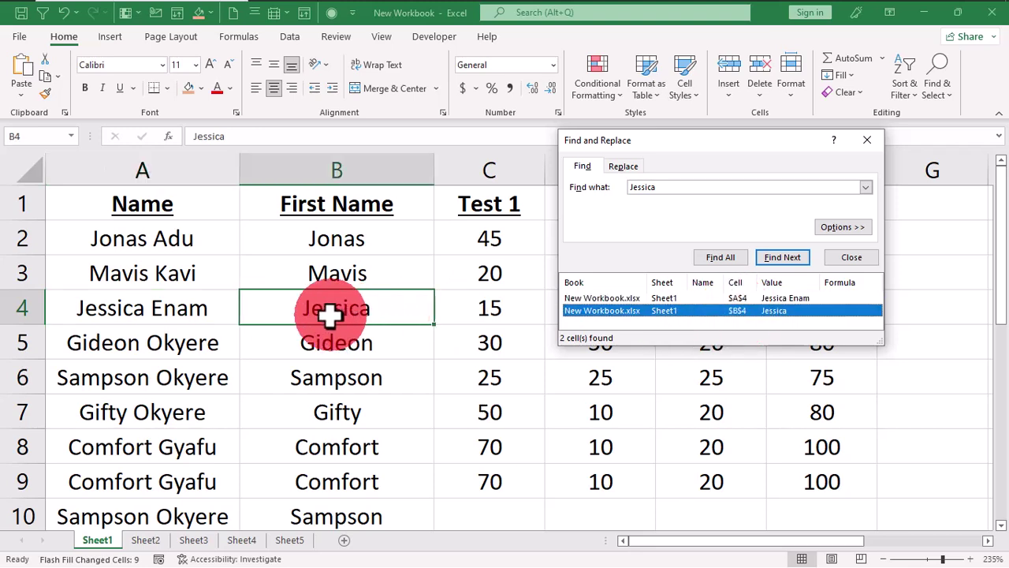
{"action": "left_click", "coordinate": [733, 298]}
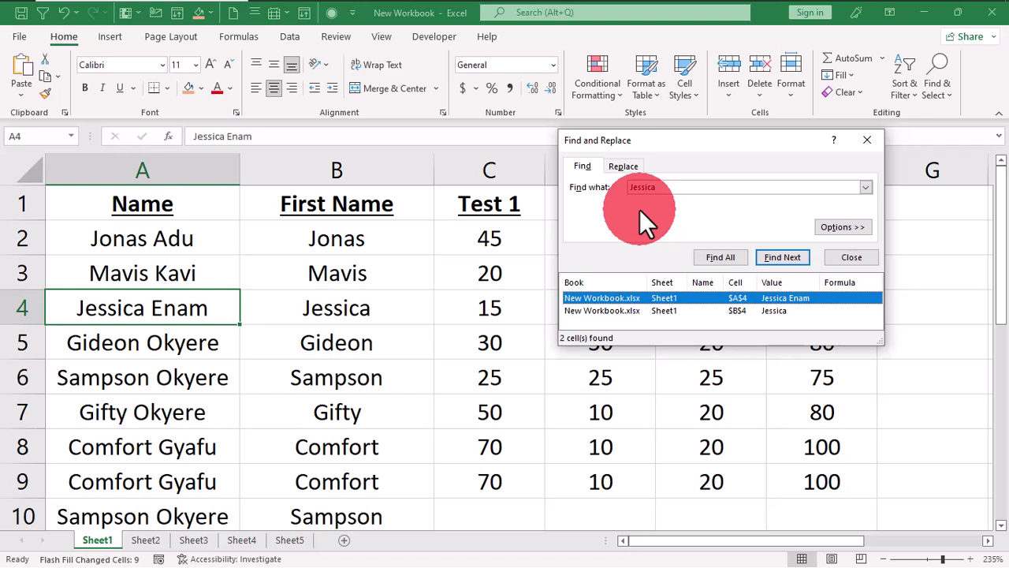
{"action": "key", "text": "Escape"}
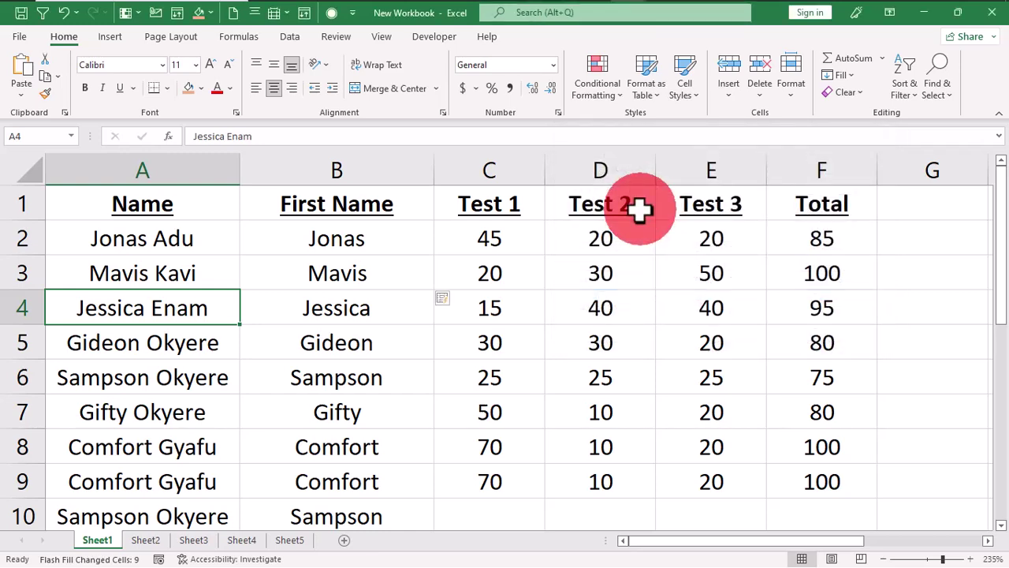
Use Go To to jump to cell A4, moving the dialog clear of the name columns first
{"action": "key", "text": "ctrl+g"}
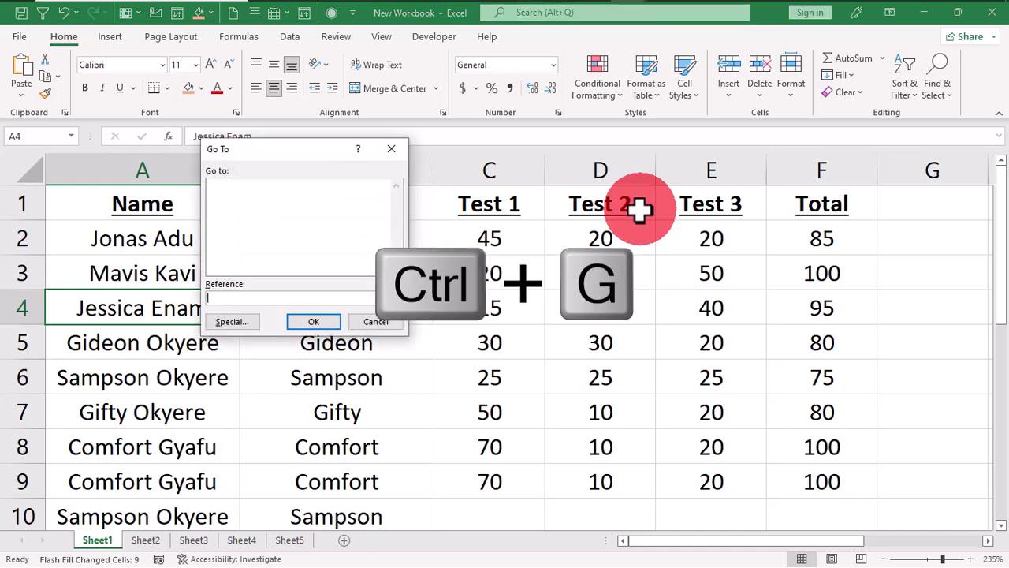
{"action": "left_click_drag", "start_coordinate": [268, 153], "coordinate": [493, 119]}
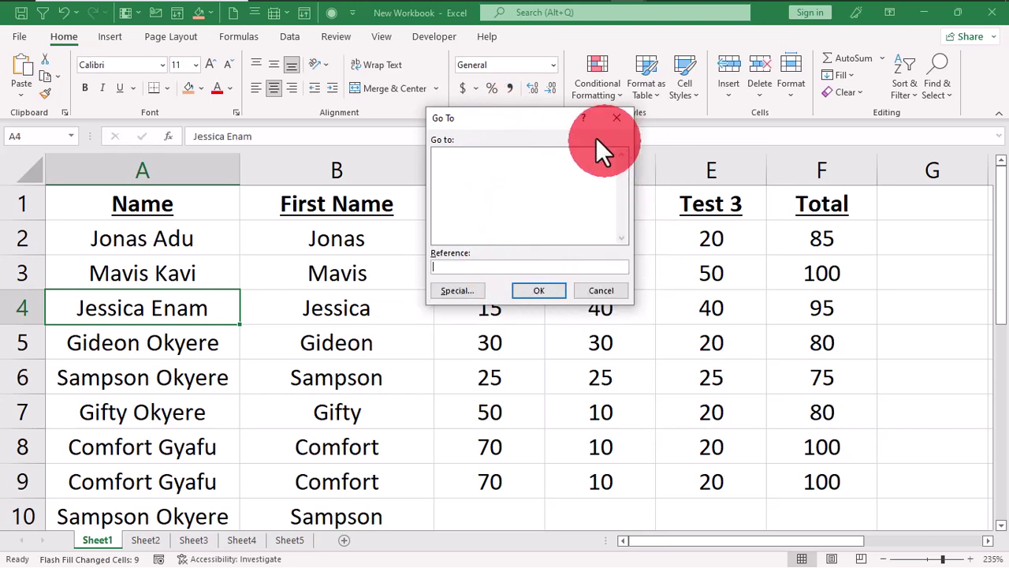
{"action": "left_click", "coordinate": [489, 268]}
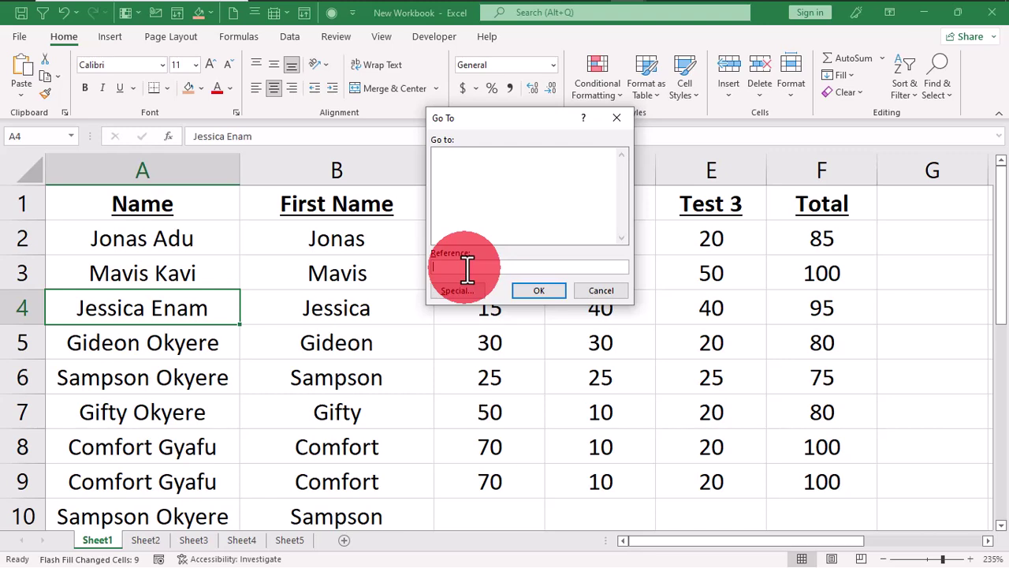
{"action": "type", "text": "a4"}
{"action": "left_click", "coordinate": [592, 307]}
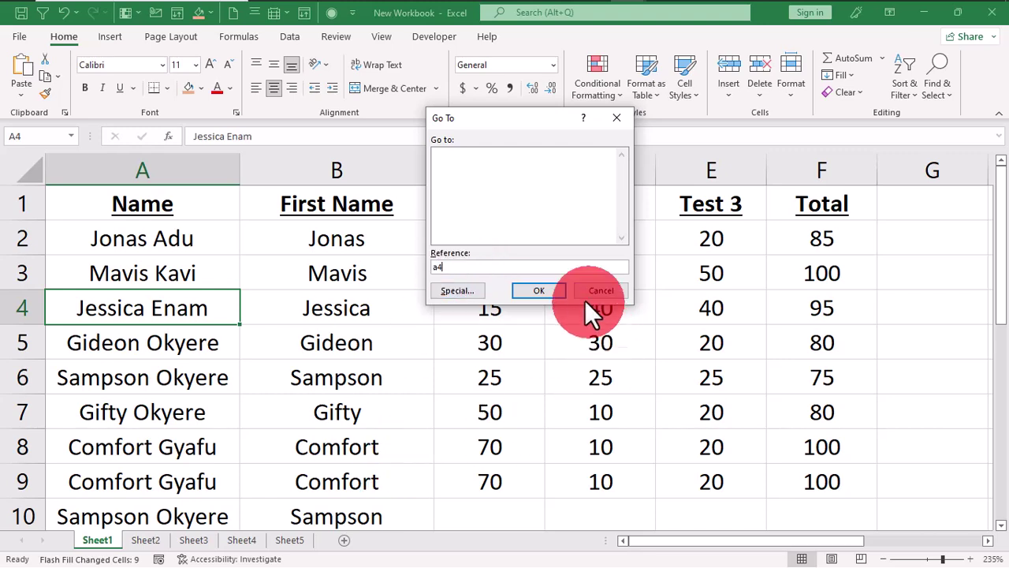
{"action": "left_click", "coordinate": [543, 290]}
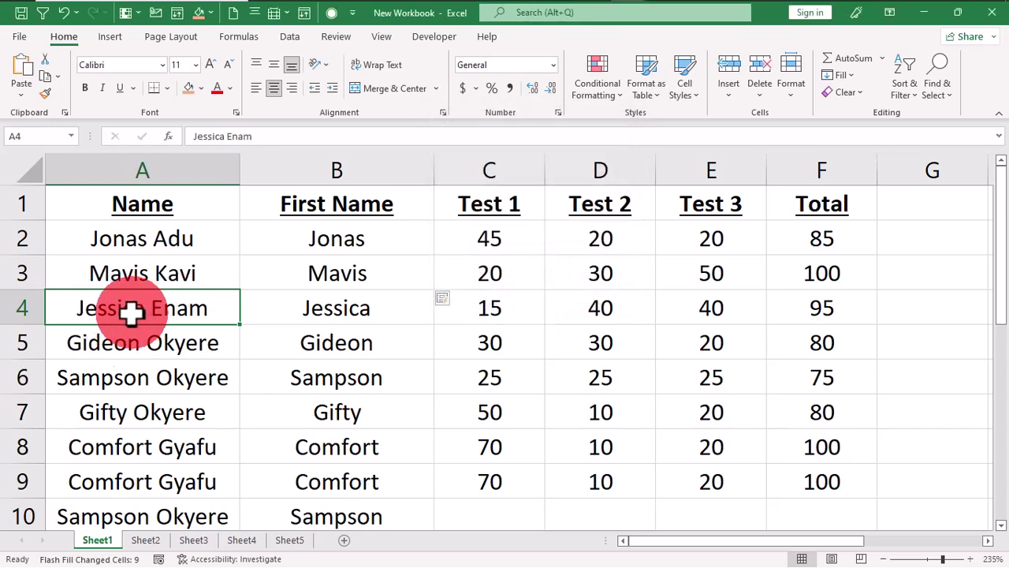
Use Go To to jump to cell F8 in the Total column
{"action": "key", "text": "ctrl+g"}
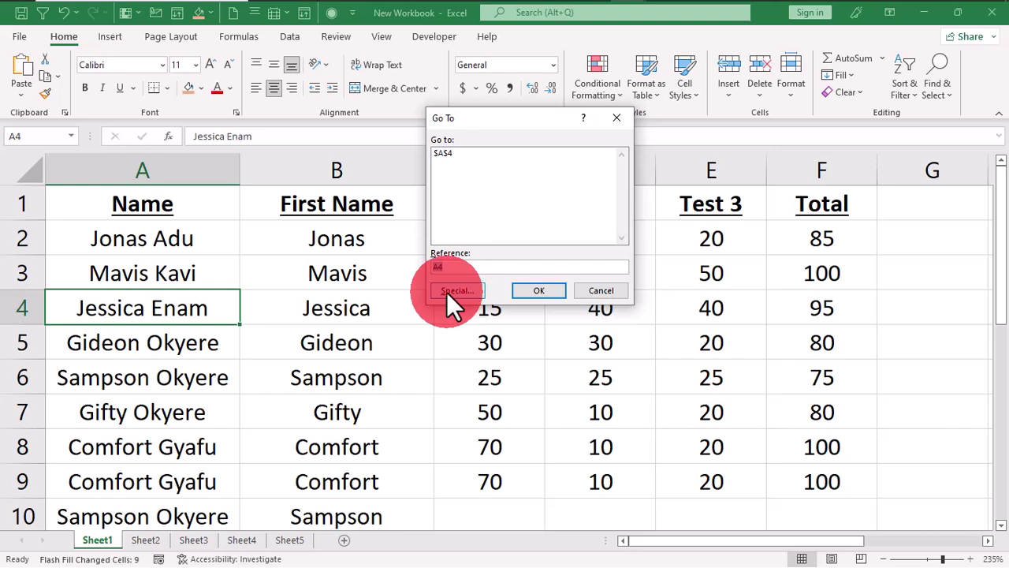
{"action": "type", "text": "f8"}
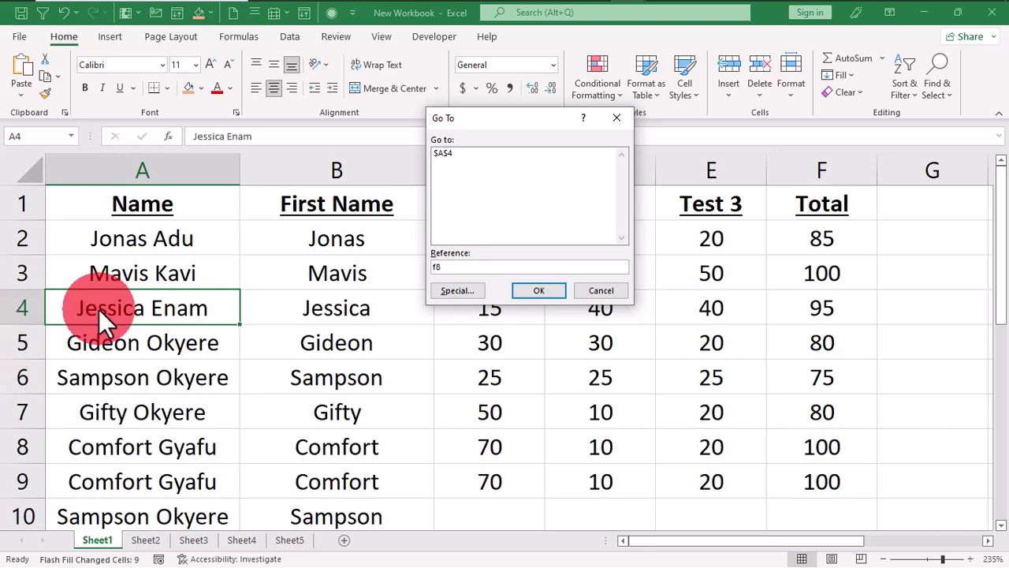
{"action": "left_click", "coordinate": [548, 292]}
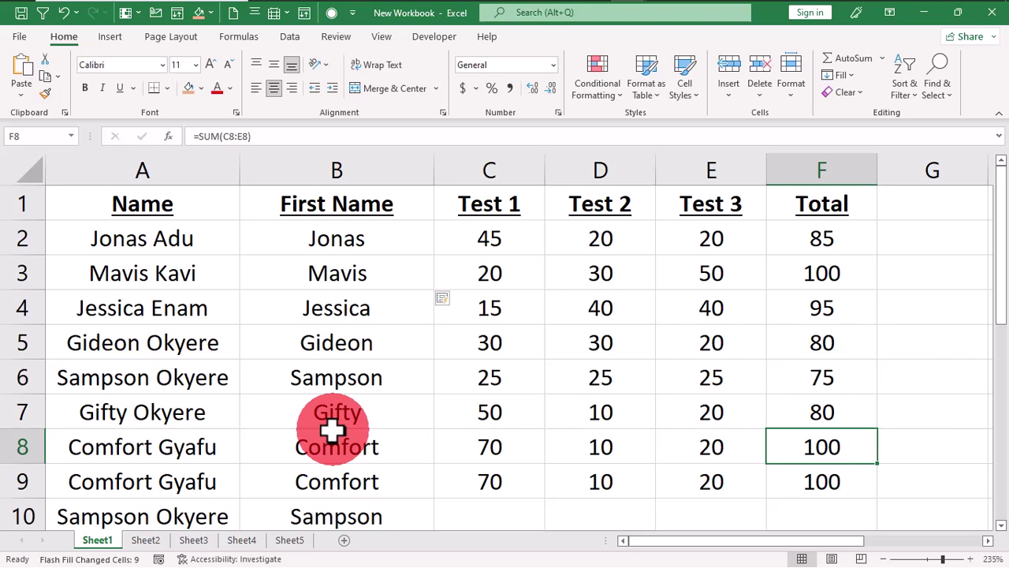
Select every formula cell on the sheet with Go To Special, using the Formulas option
{"action": "key", "text": "ctrl+g"}
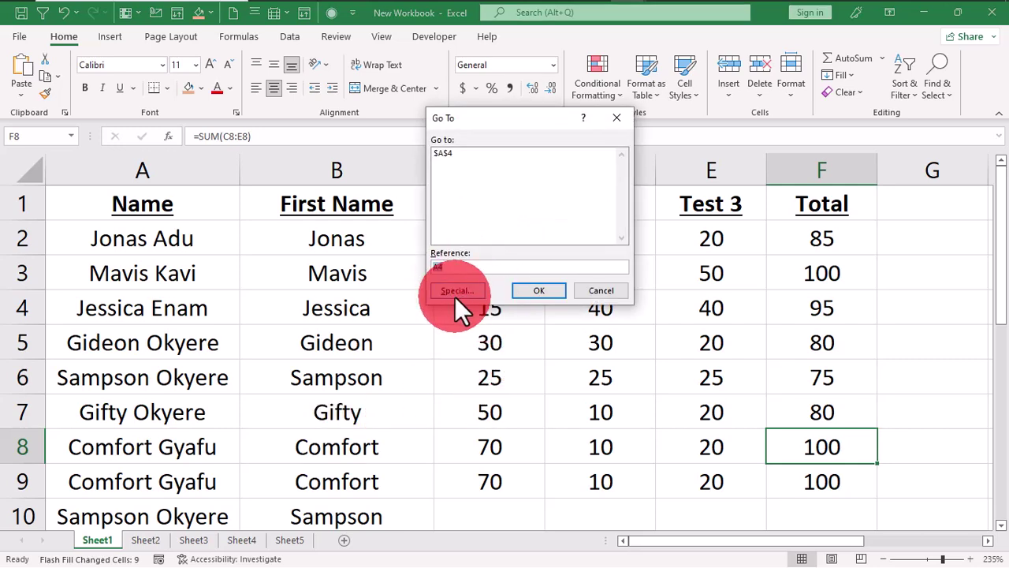
{"action": "key", "text": "BackSpace"}
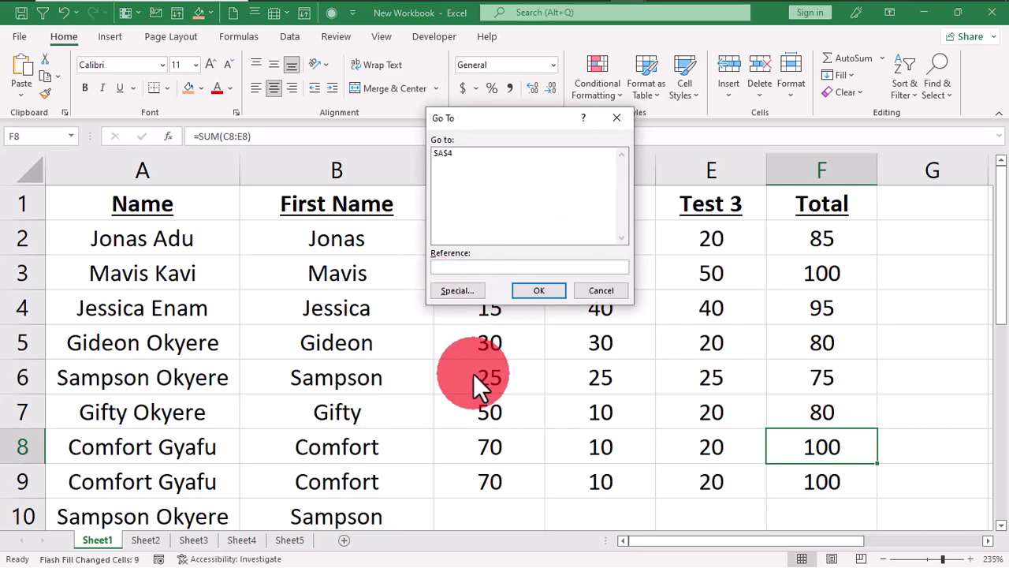
{"action": "key", "text": "alt+s"}
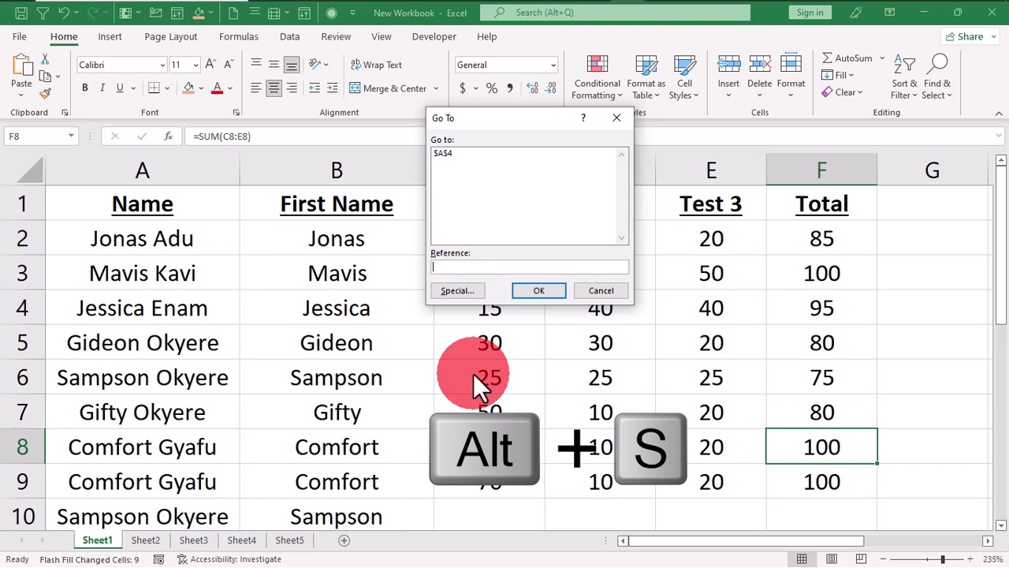
{"action": "key", "text": "alt+s"}
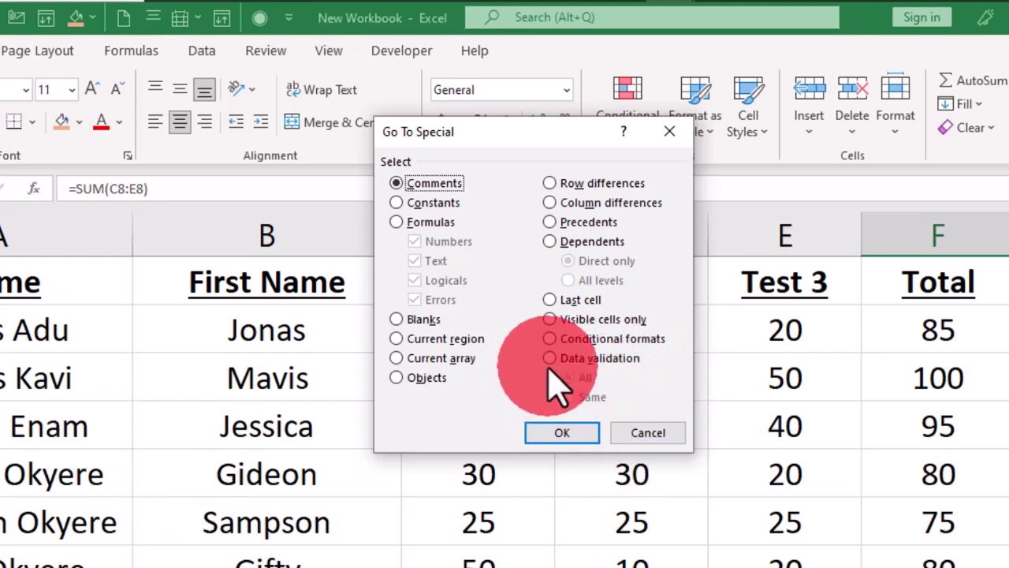
{"action": "left_click", "coordinate": [396, 223]}
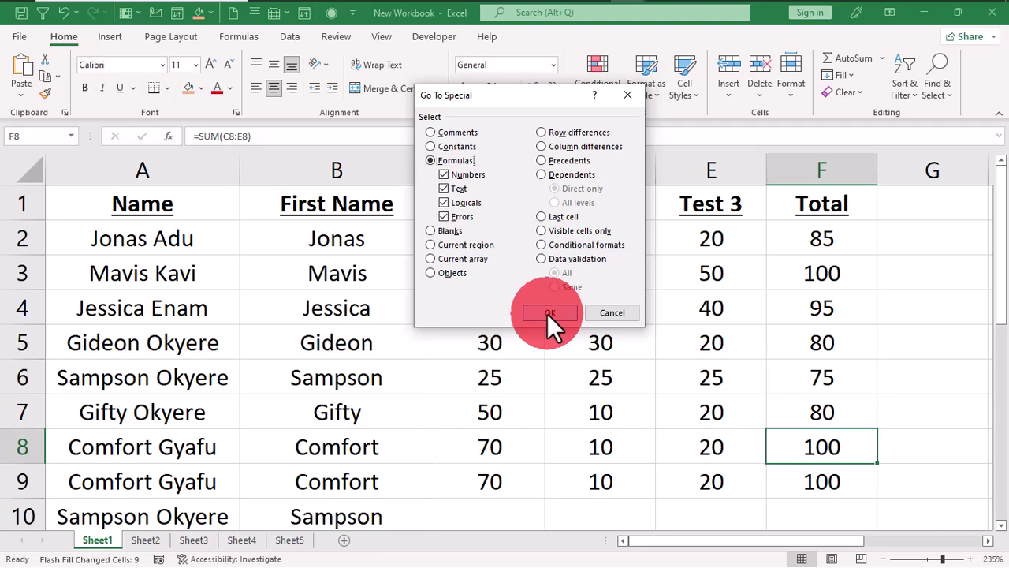
{"action": "left_click", "coordinate": [550, 313]}
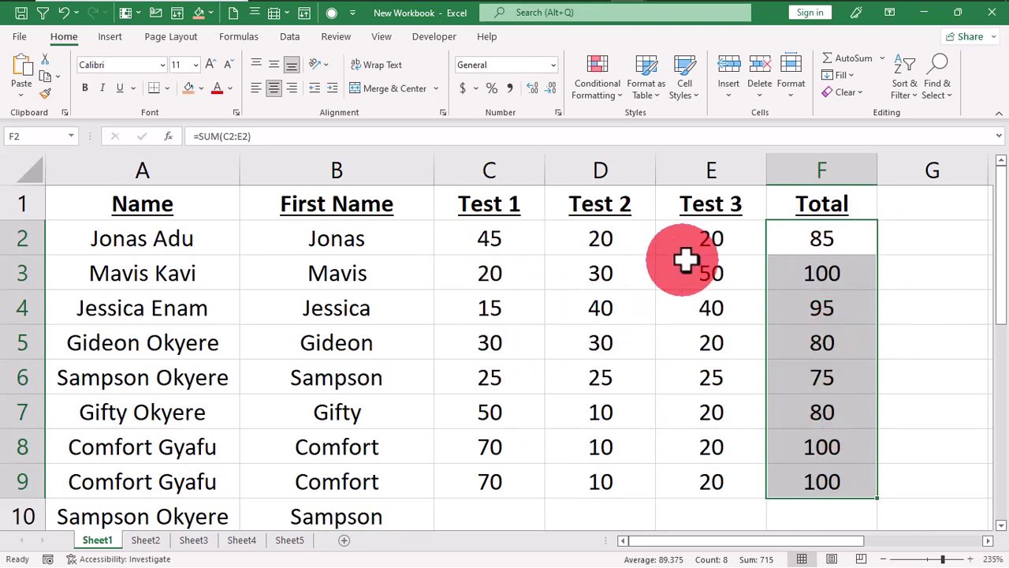
Select only the numeric constants with Go To Special, using Constants with Text, Logicals and Errors excluded
{"action": "left_click", "coordinate": [488, 244]}
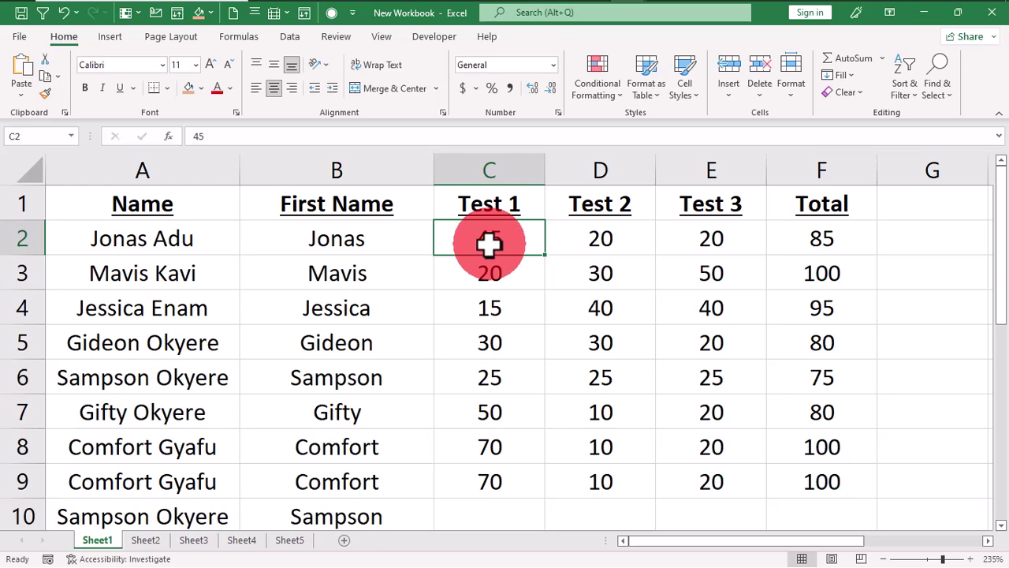
{"action": "key", "text": "ctrl+g"}
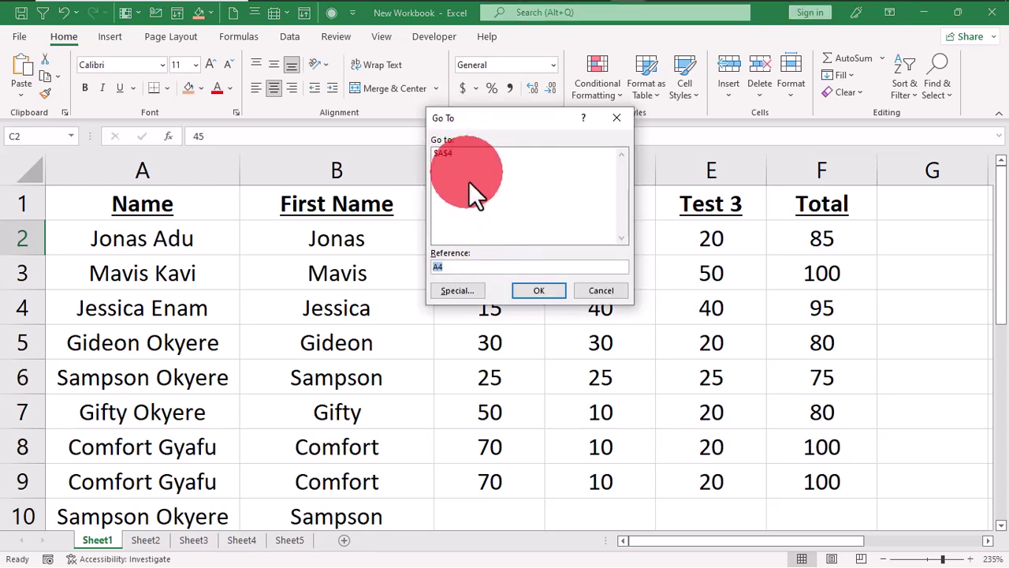
{"action": "left_click", "coordinate": [460, 291]}
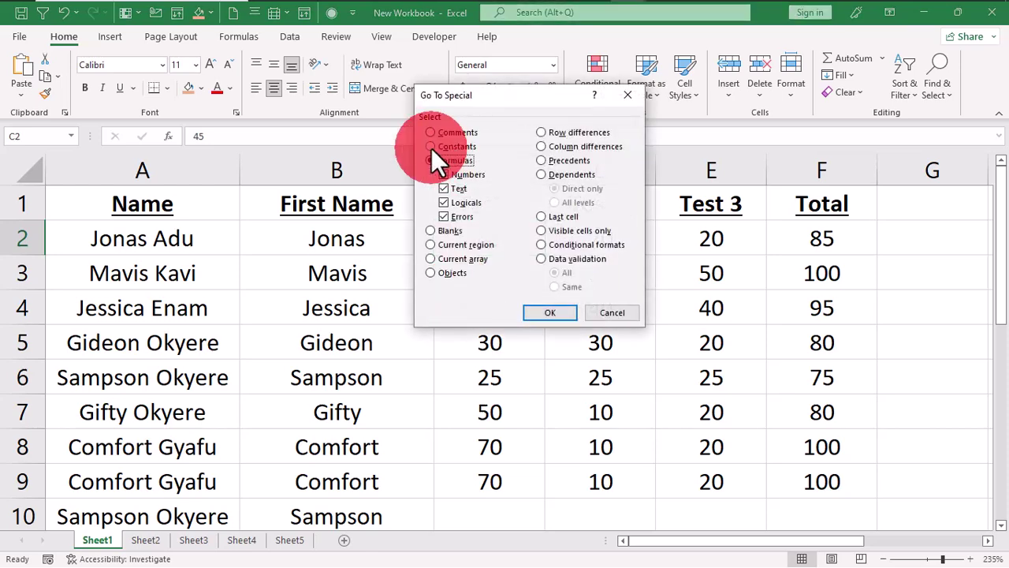
{"action": "left_click", "coordinate": [431, 146]}
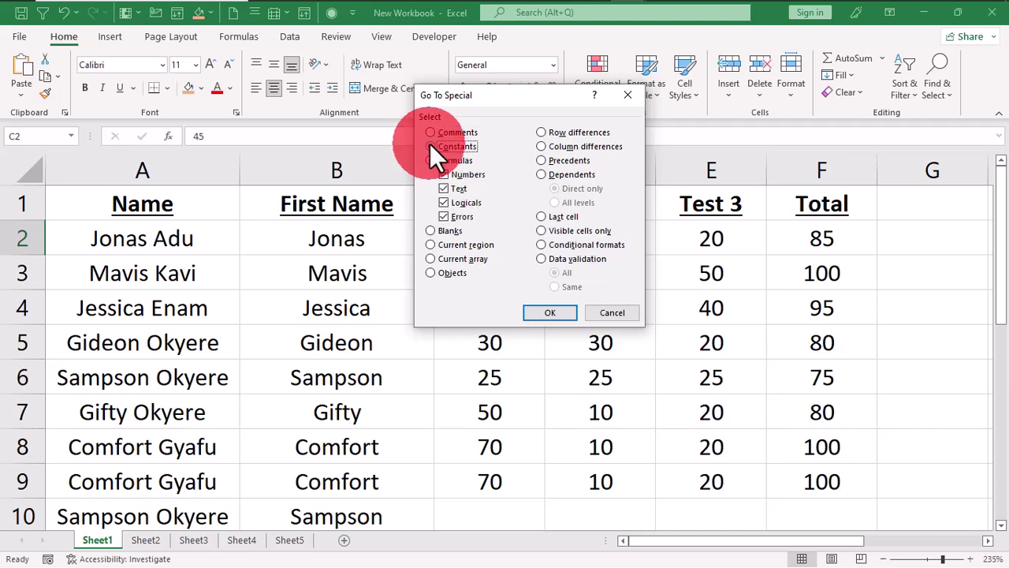
{"action": "left_click", "coordinate": [443, 189]}
{"action": "left_click", "coordinate": [442, 202]}
{"action": "left_click", "coordinate": [443, 214]}
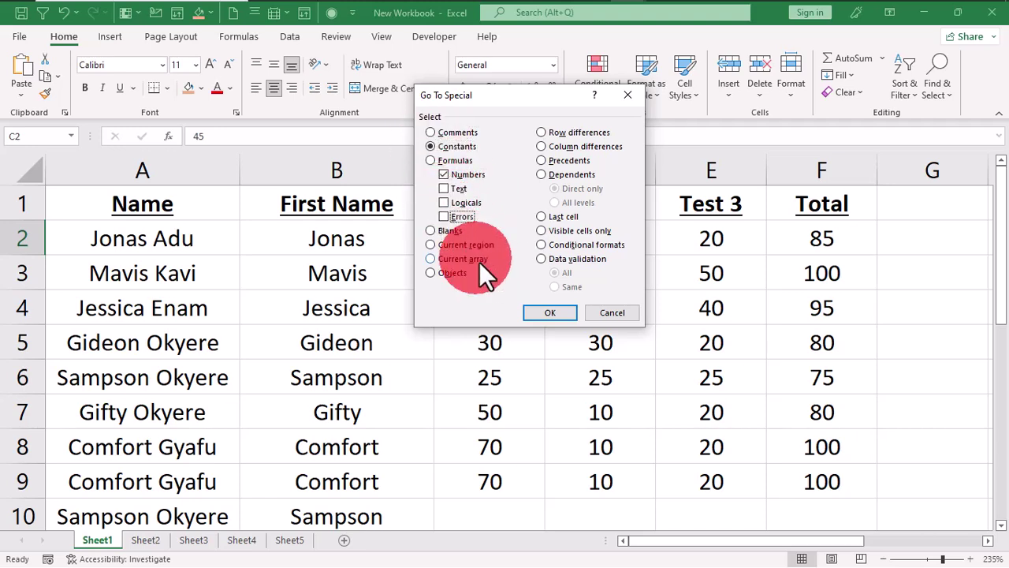
{"action": "left_click", "coordinate": [550, 313]}
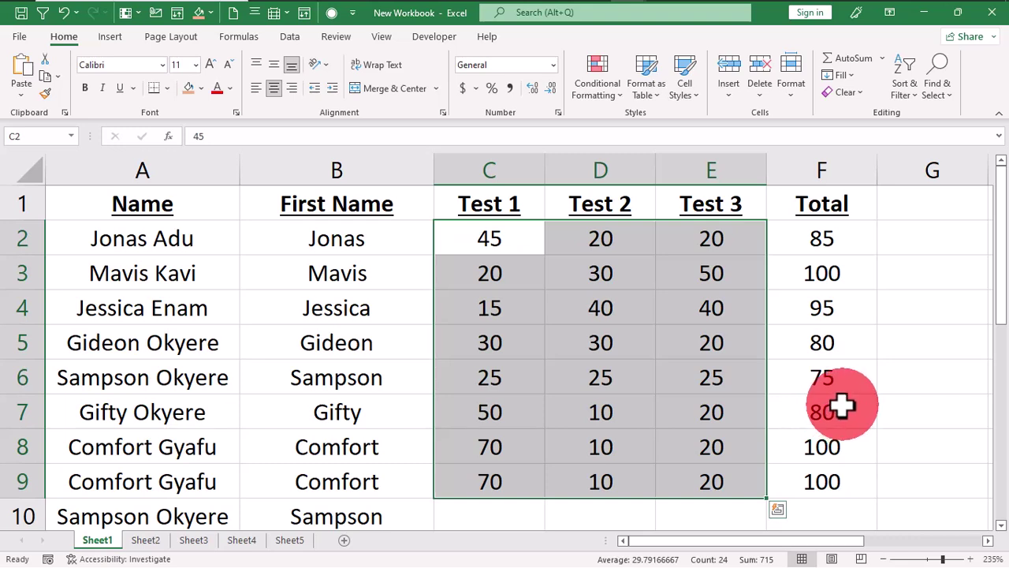
Replace all occurrences of the row 4 student's first name with a different name, and close Find and Replace
{"action": "left_click", "coordinate": [390, 295]}
{"action": "key", "text": "ctrl+h"}
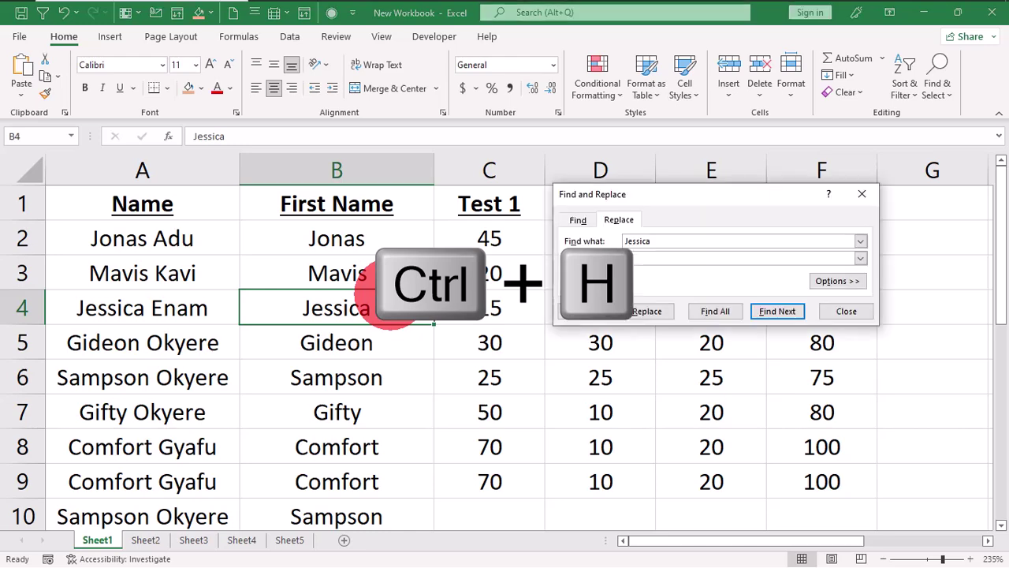
{"action": "left_click_drag", "start_coordinate": [703, 196], "coordinate": [641, 82]}
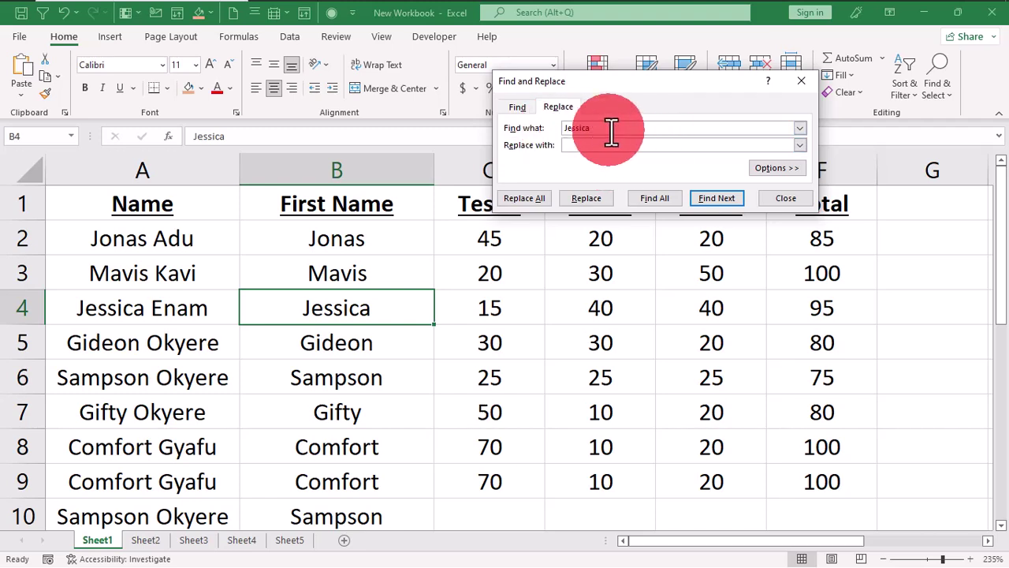
{"action": "key", "text": "Tab"}
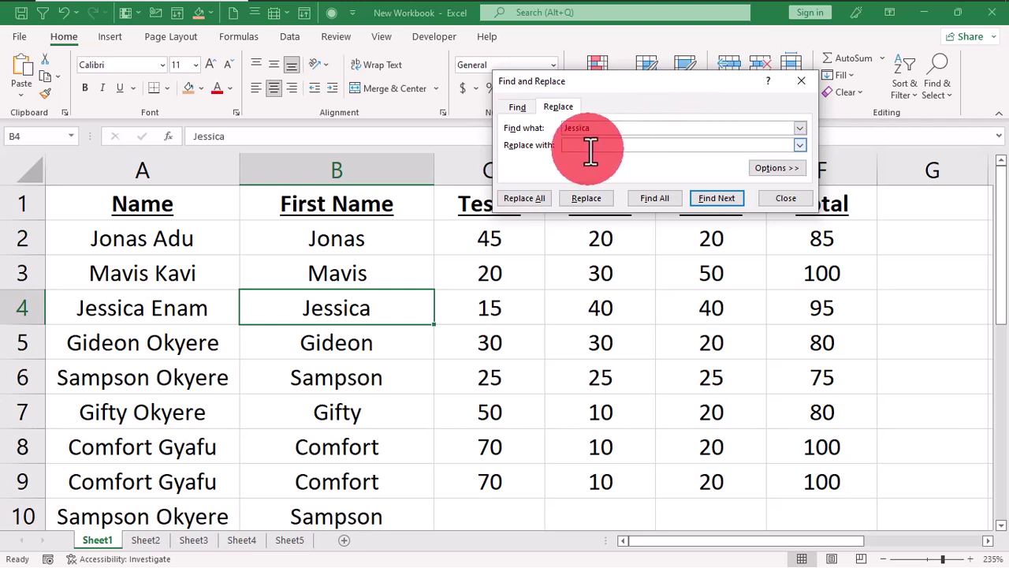
{"action": "type", "text": "Banahene"}
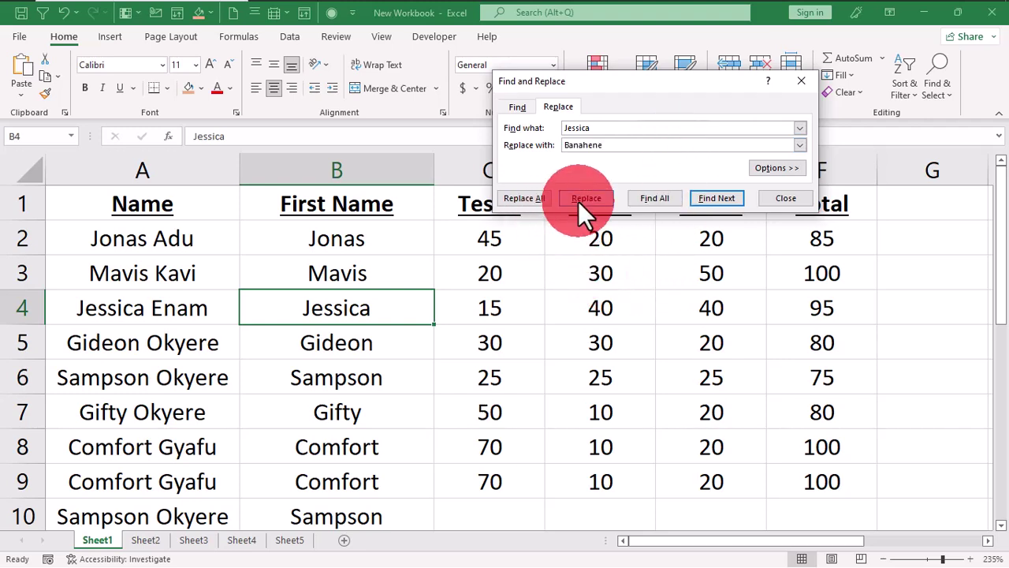
{"action": "left_click", "coordinate": [522, 198]}
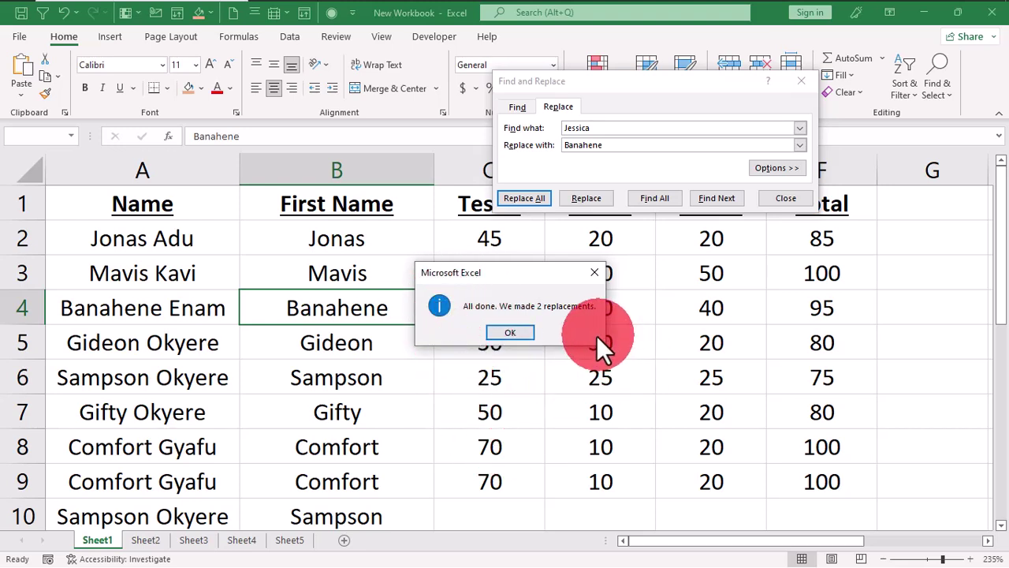
{"action": "left_click", "coordinate": [509, 334]}
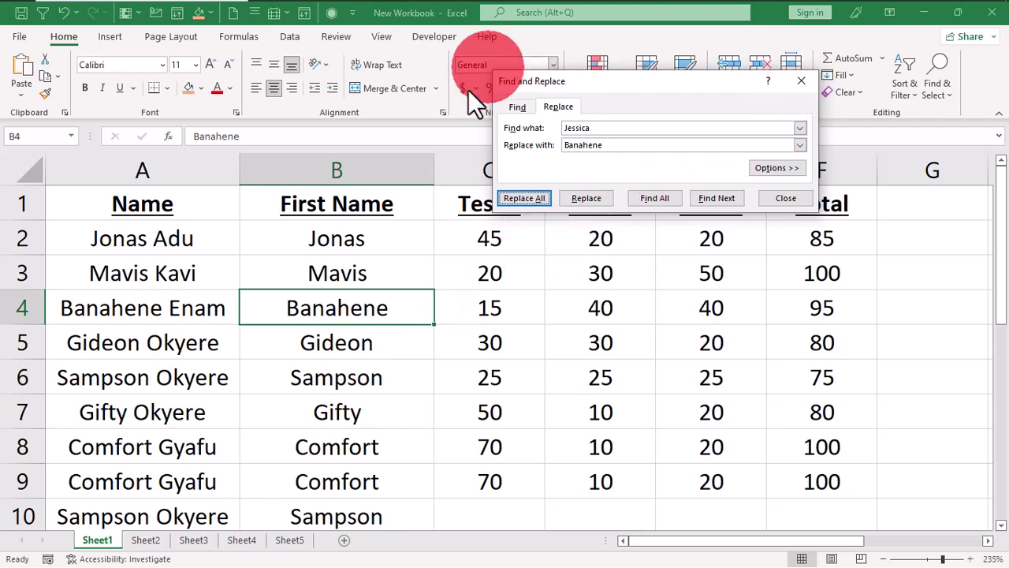
{"action": "left_click", "coordinate": [801, 81]}
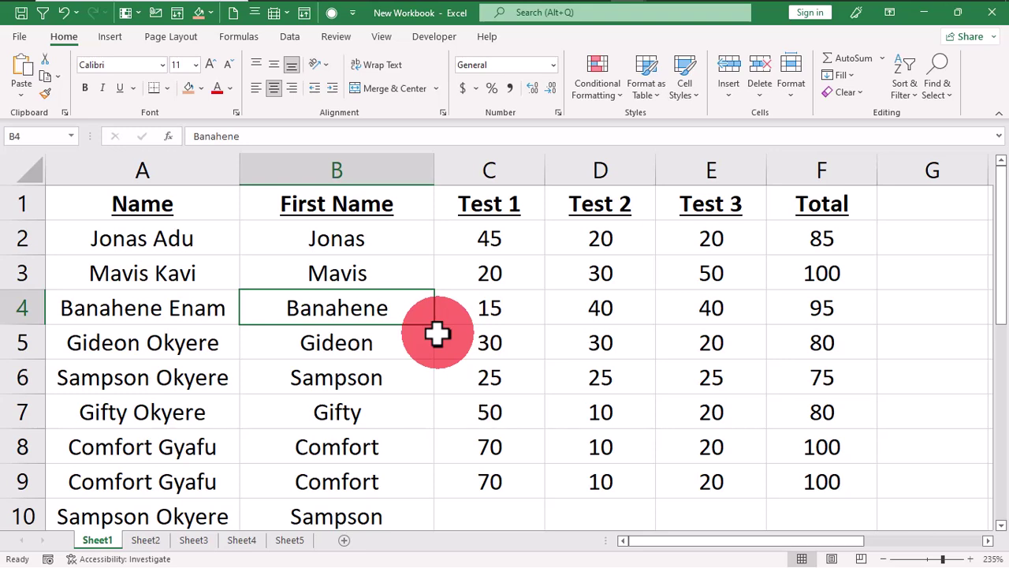
Undo the replacement of the student's name in row 4
{"action": "key", "text": "ctrl+z"}
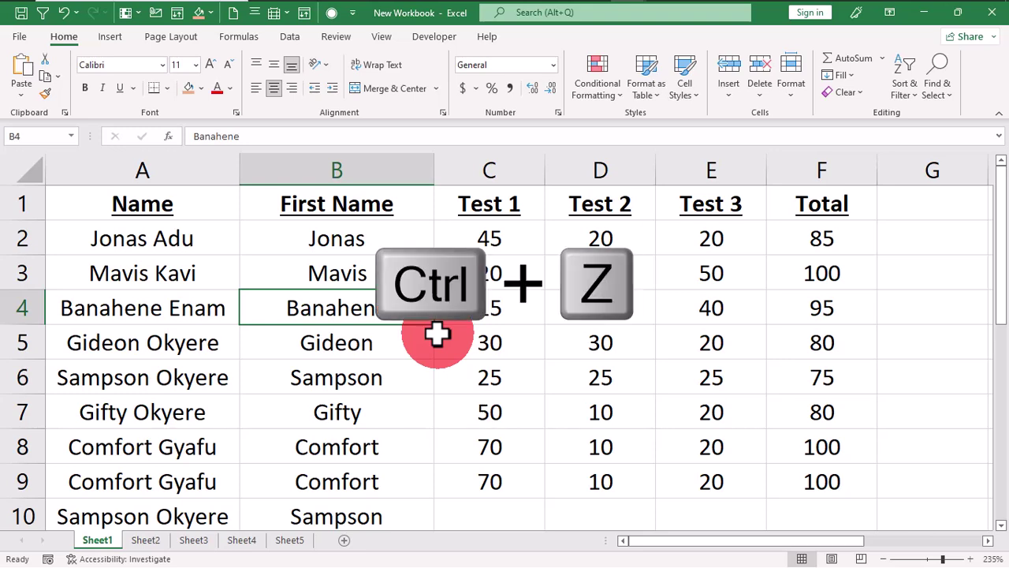
{"action": "key", "text": "ctrl+z"}
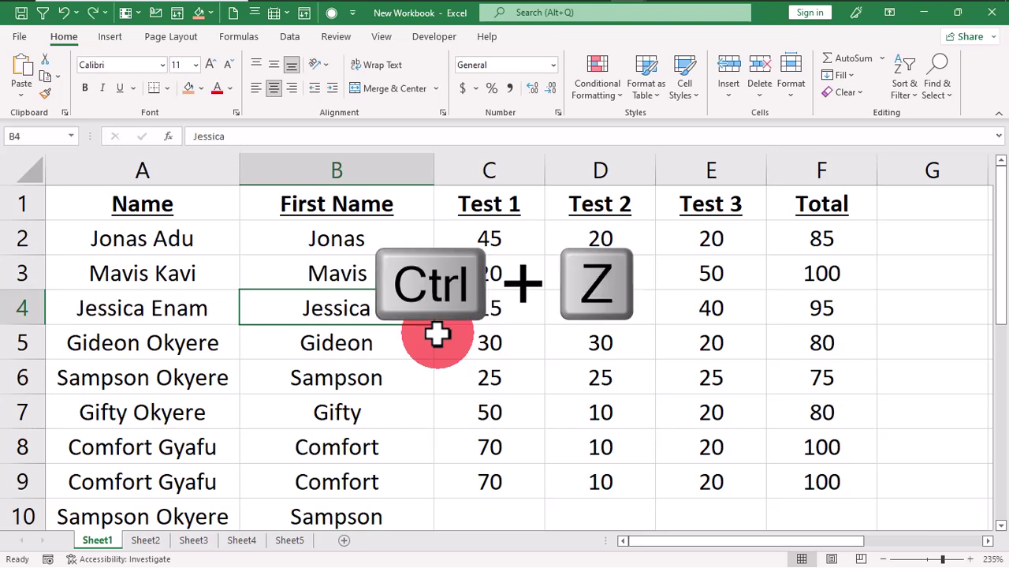
{"action": "key", "text": "ctrl+2"}
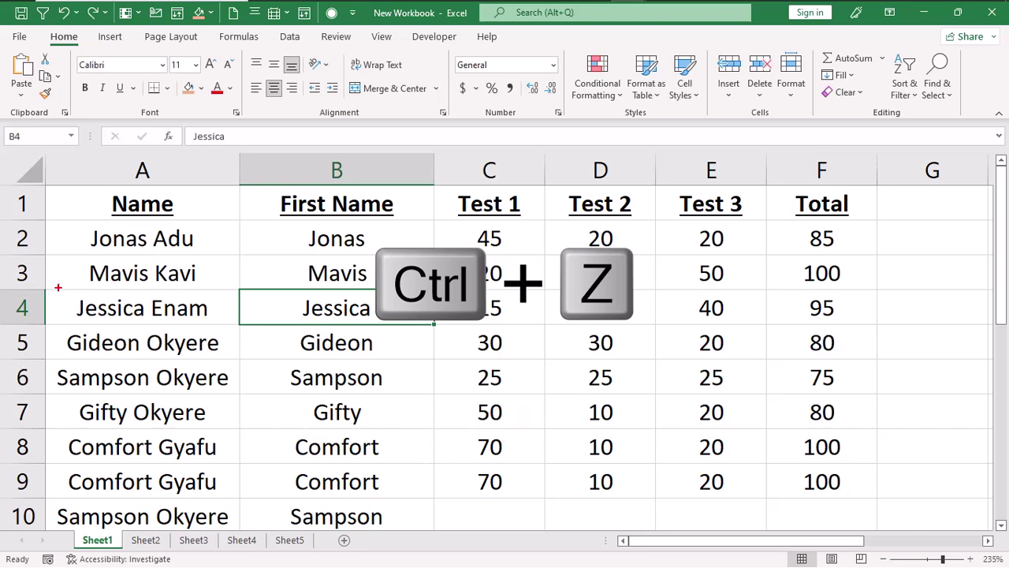
{"action": "mouse_move", "coordinate": [51, 289]}
{"action": "left_mouse_down"}
{"action": "mouse_move", "coordinate": [252, 348]}
{"action": "mouse_move", "coordinate": [450, 325]}
{"action": "left_mouse_up"}
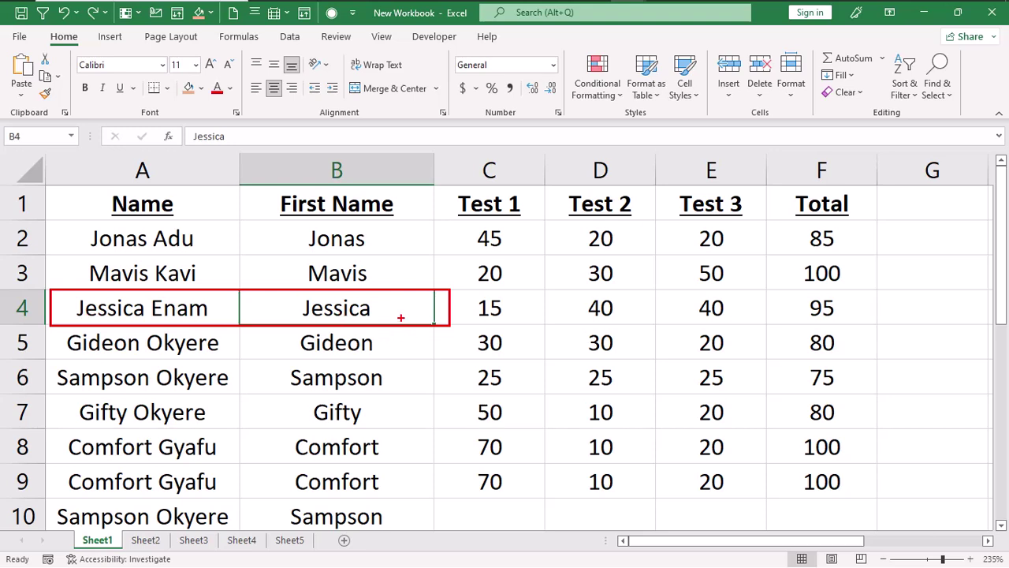
{"action": "left_click_drag", "start_coordinate": [399, 318], "coordinate": [480, 457]}
{"action": "left_click_drag", "start_coordinate": [186, 311], "coordinate": [250, 435]}
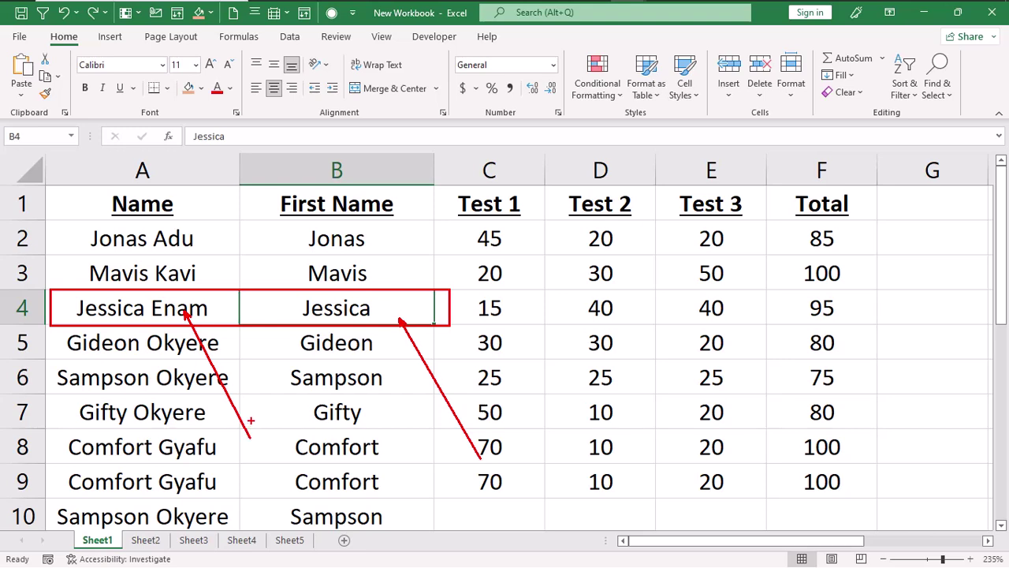
{"action": "key", "text": "Escape"}
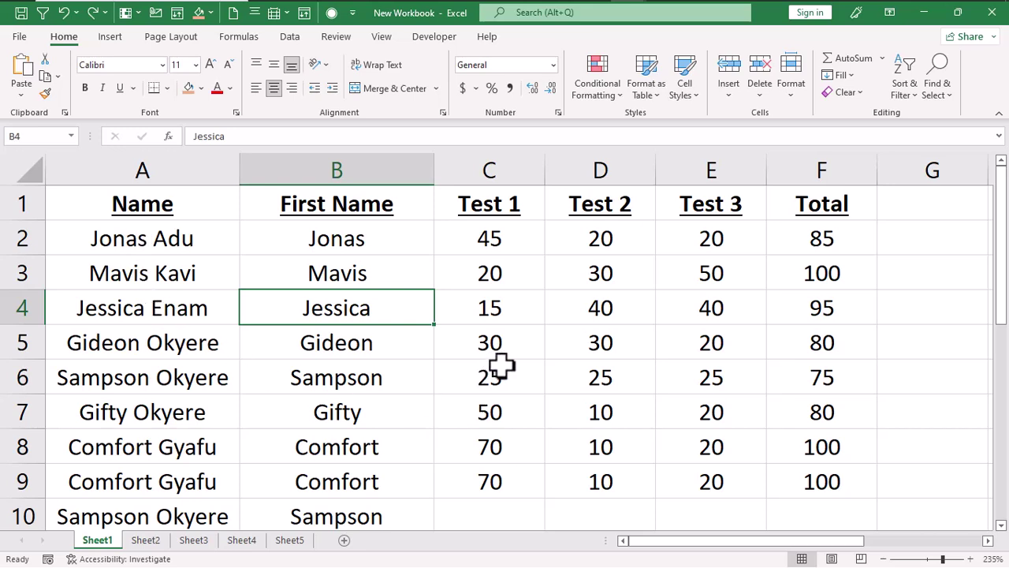
Select the entire student score table, starting from cell B3
{"action": "left_click", "coordinate": [367, 270]}
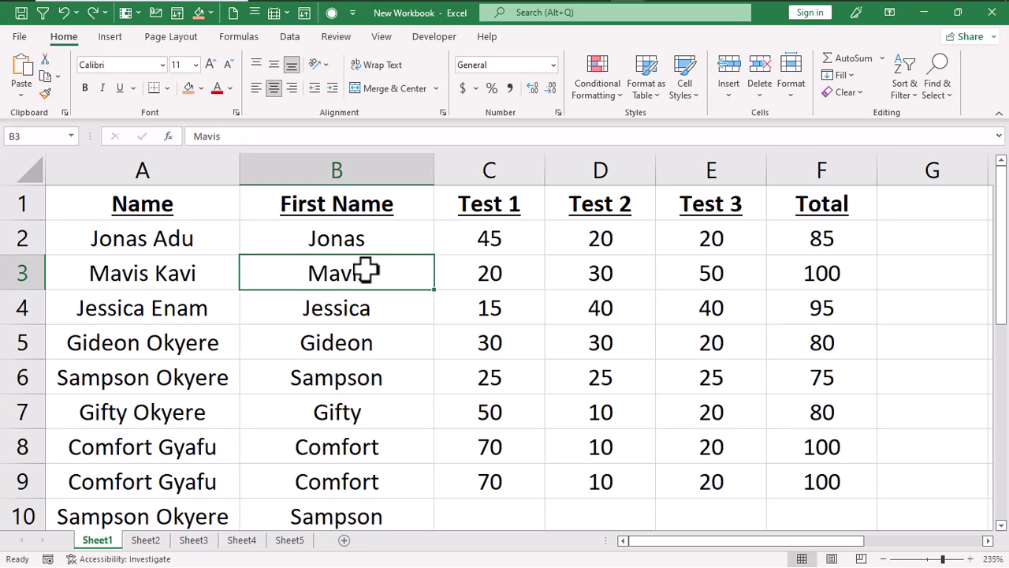
{"action": "key", "text": "ctrl+a"}
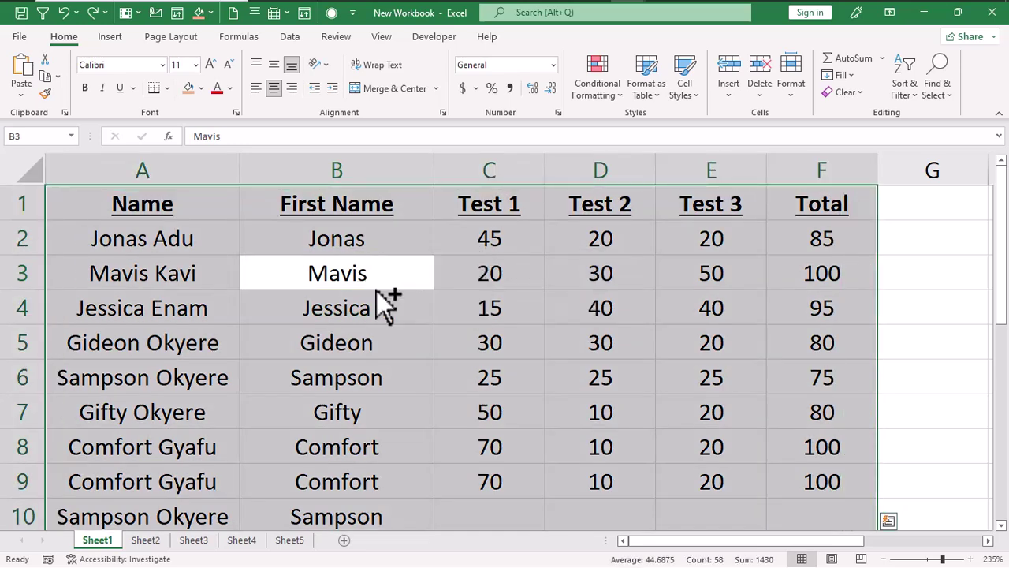
Open the Create Table dialog for the entire student score table with headers included, and dismiss it without creating a table
{"action": "key", "text": "ctrl+l"}
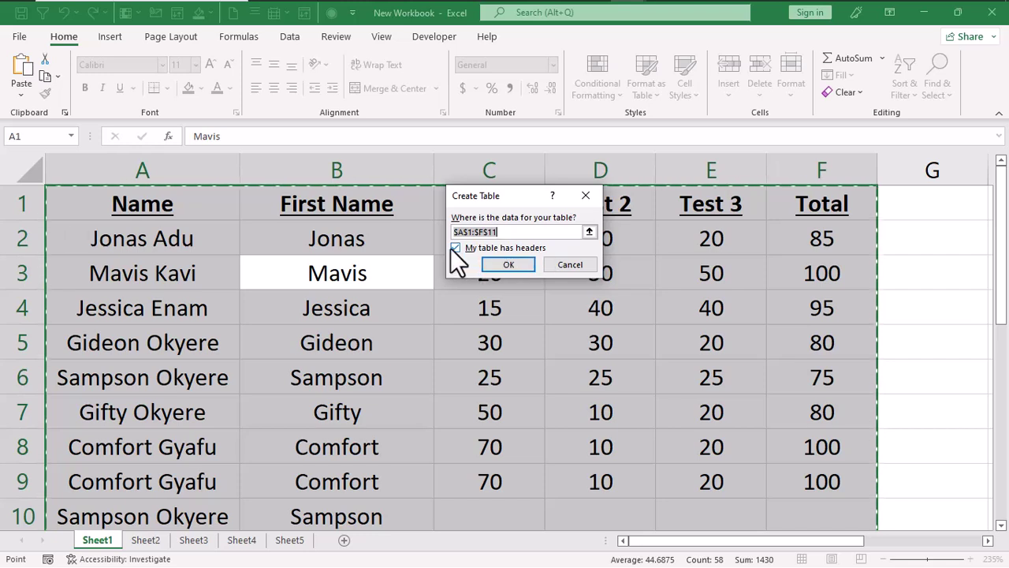
{"action": "left_click", "coordinate": [573, 198]}
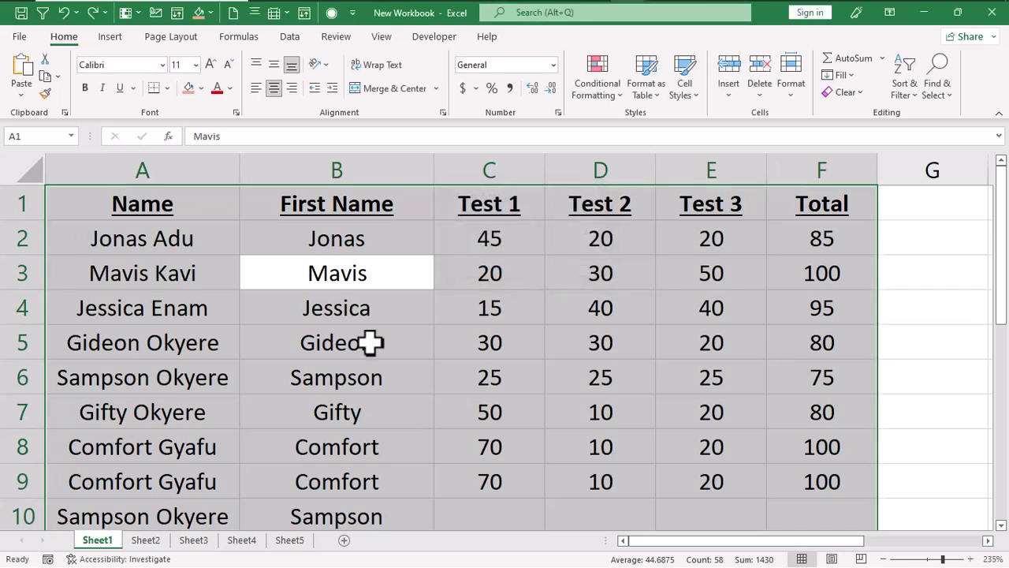
{"action": "left_click", "coordinate": [327, 268]}
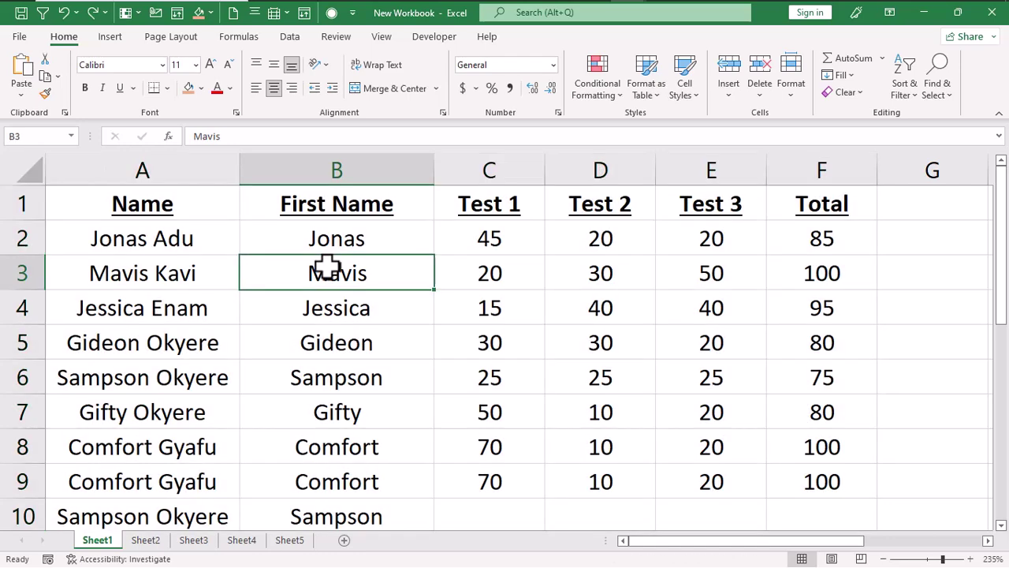
{"action": "key", "text": "ctrl+a"}
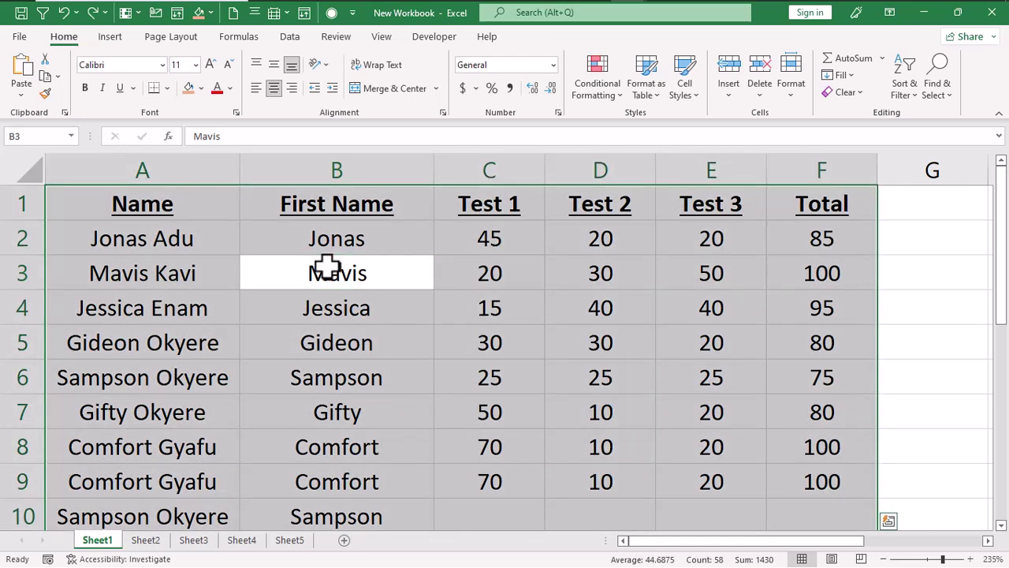
{"action": "key", "text": "ctrl+t"}
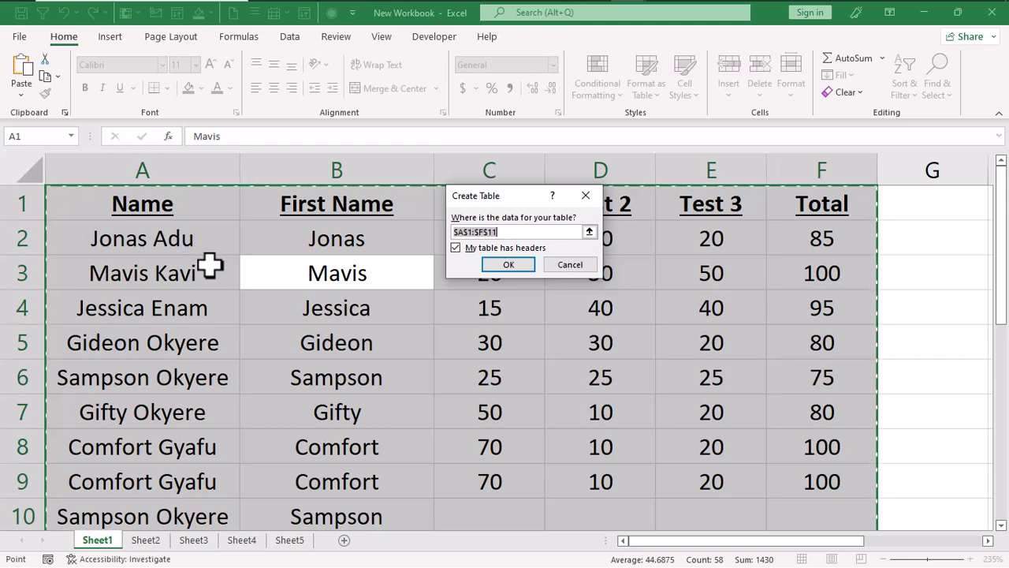
{"action": "key", "text": "Return"}
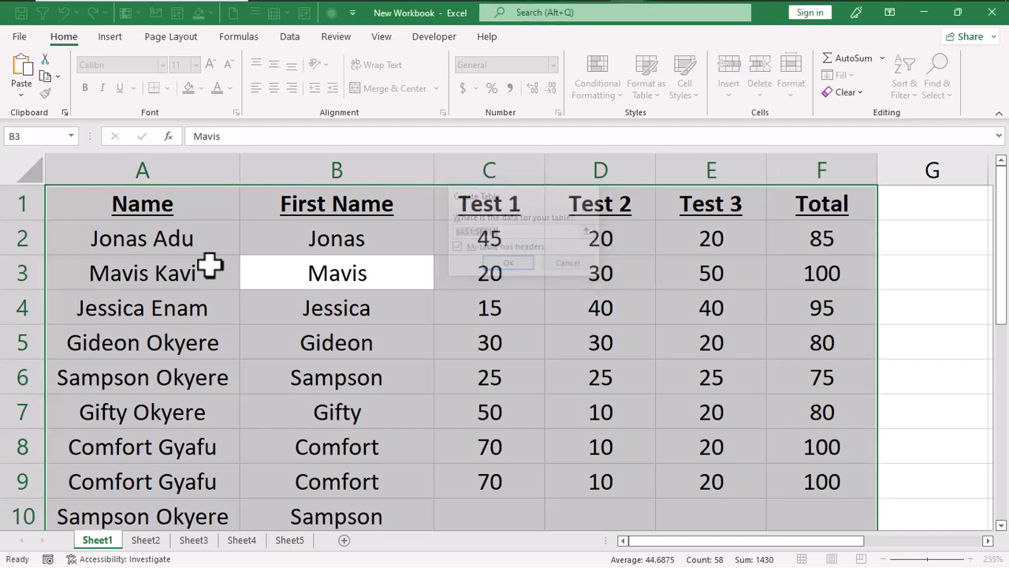
{"action": "left_click", "coordinate": [300, 307]}
Insert a hyperlink in cell B2 to the existing file BTC Logo.jpg on the Desktop
{"action": "left_click", "coordinate": [314, 241]}
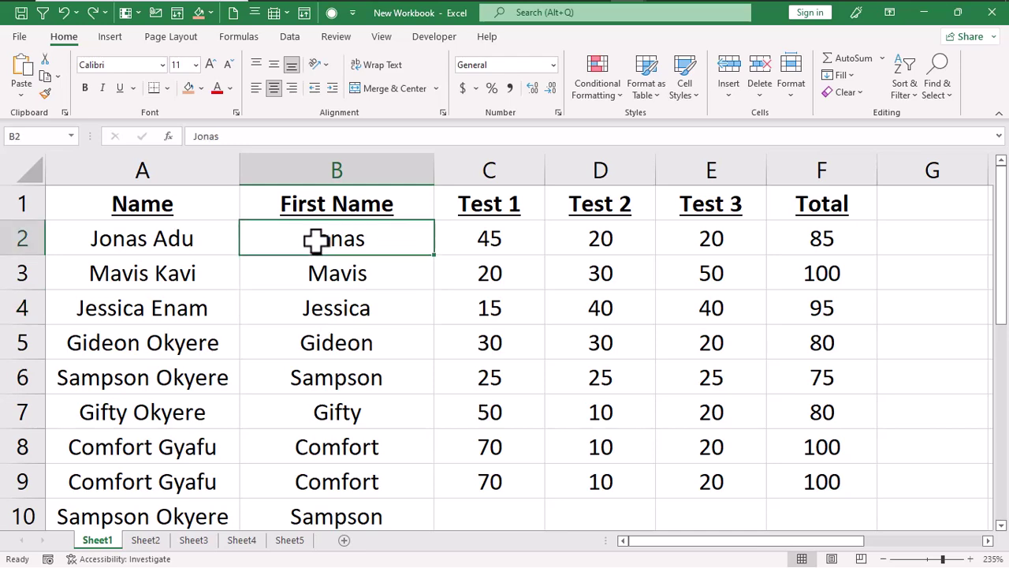
{"action": "key", "text": "ctrl+k"}
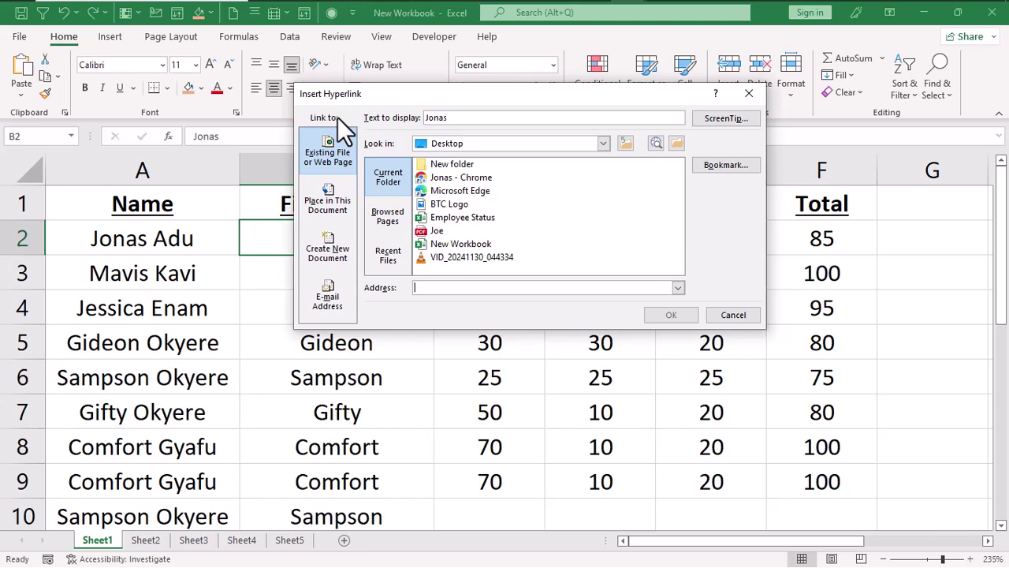
{"action": "left_click", "coordinate": [677, 144]}
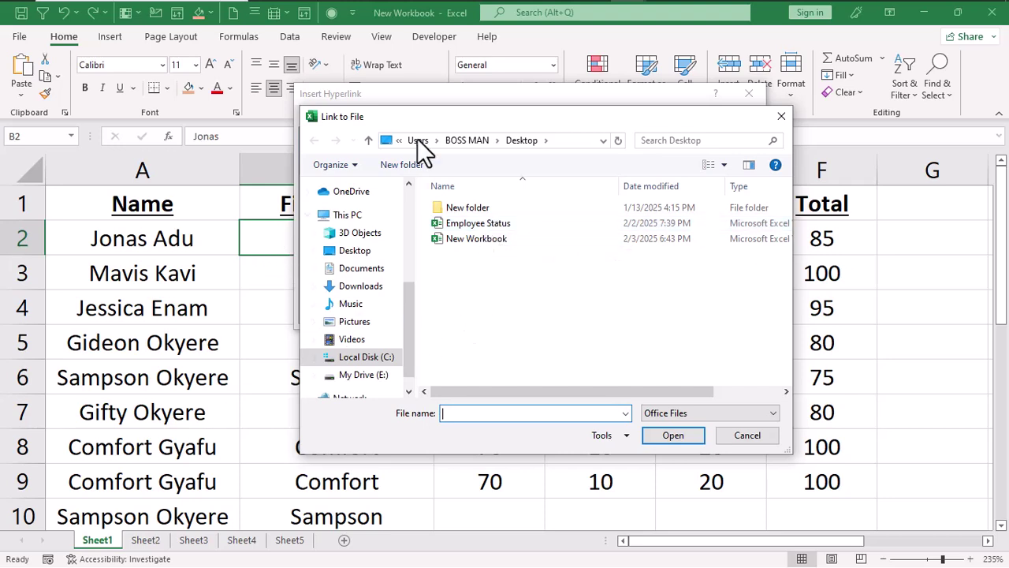
{"action": "left_click_drag", "start_coordinate": [452, 115], "coordinate": [647, 122]}
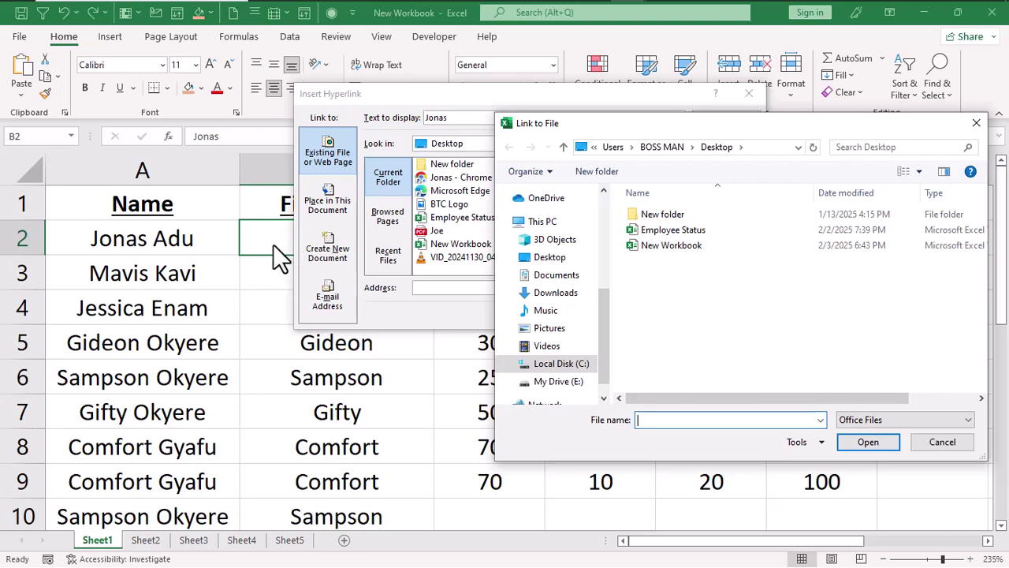
{"action": "left_click", "coordinate": [976, 123]}
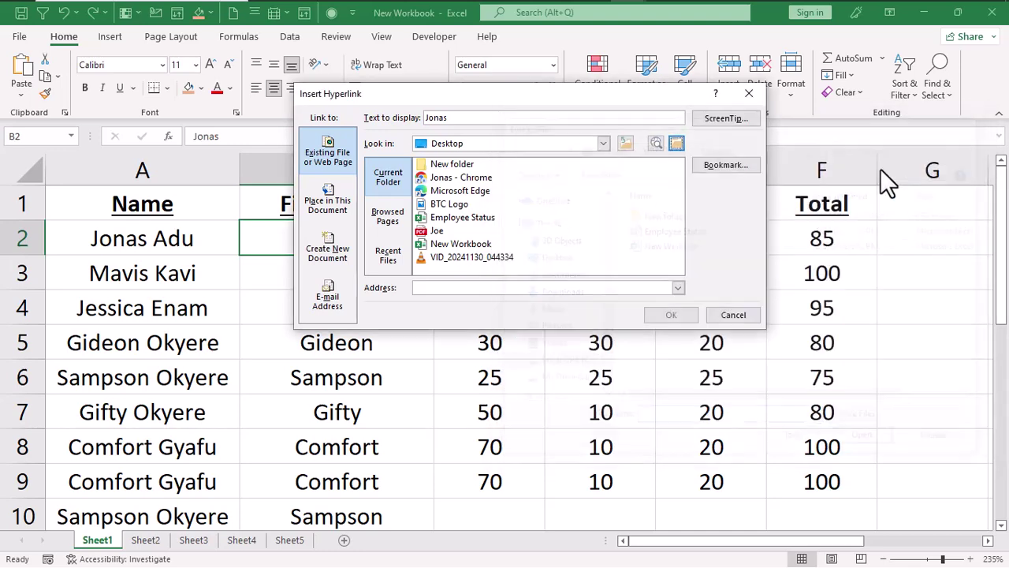
{"action": "left_click", "coordinate": [451, 206]}
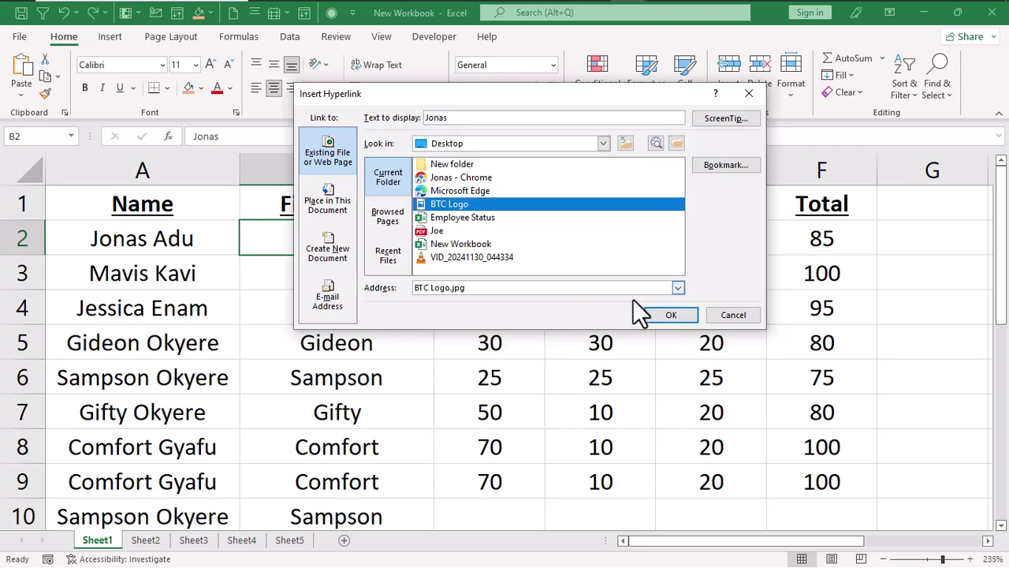
{"action": "left_click", "coordinate": [667, 315]}
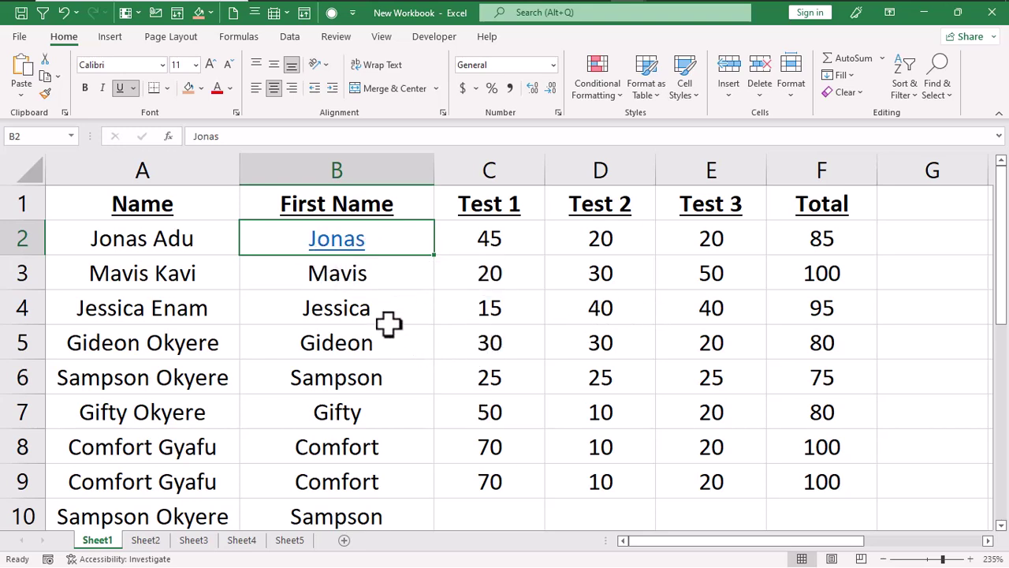
{"action": "left_click", "coordinate": [490, 242]}
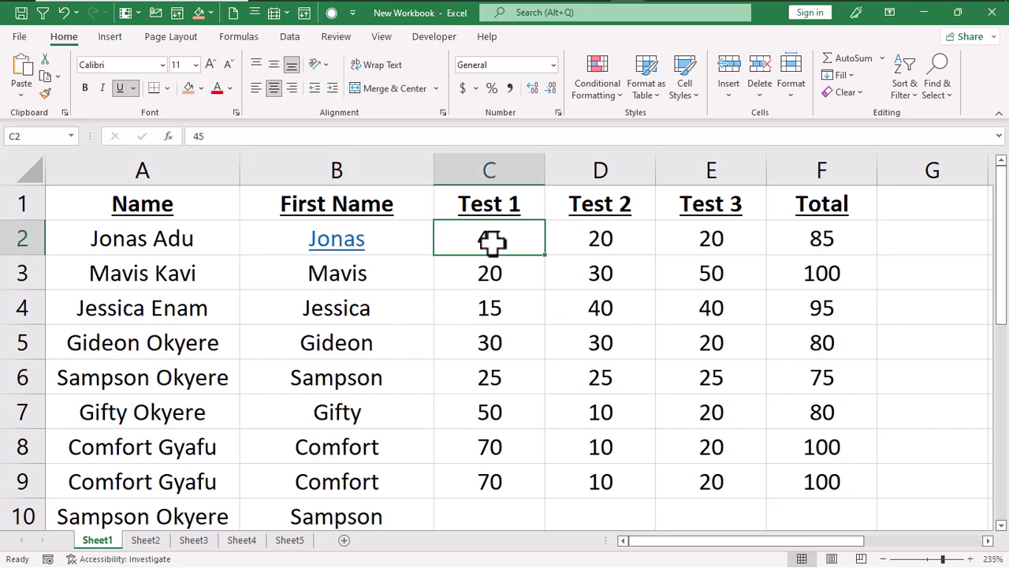
{"action": "left_click", "coordinate": [598, 244]}
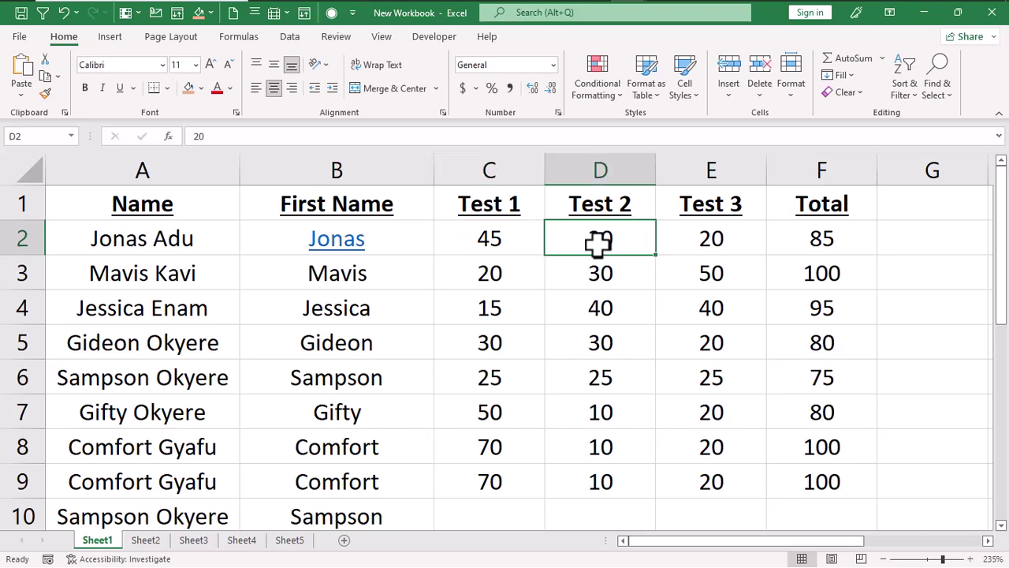
{"action": "left_click", "coordinate": [722, 240]}
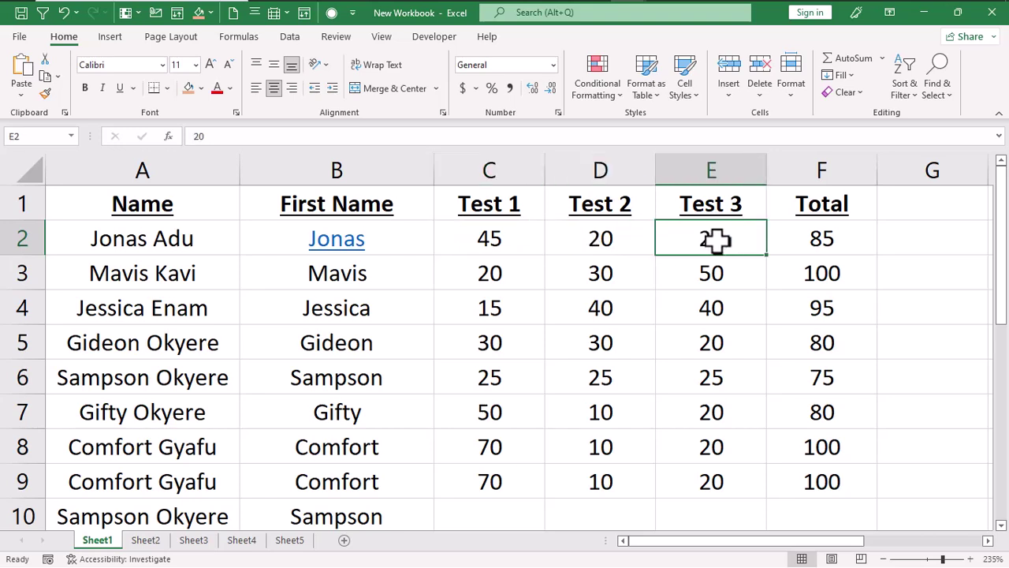
Follow the hyperlink in cell B2 to view the BTC Logo.jpg image, and close the image to return to the workbook
{"action": "left_click", "coordinate": [337, 256]}
{"action": "left_click", "coordinate": [335, 244]}
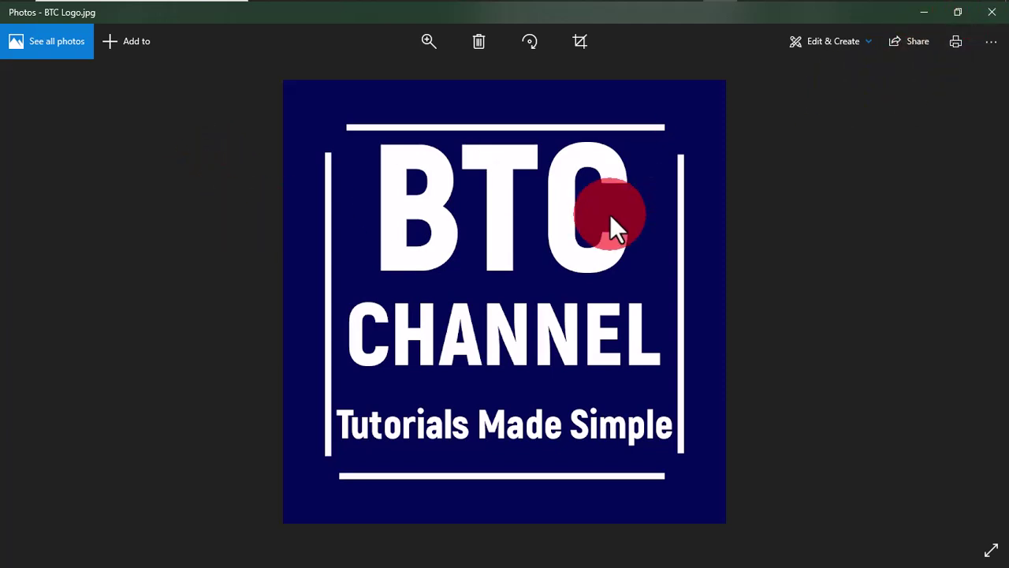
{"action": "key", "text": "alt+F4"}
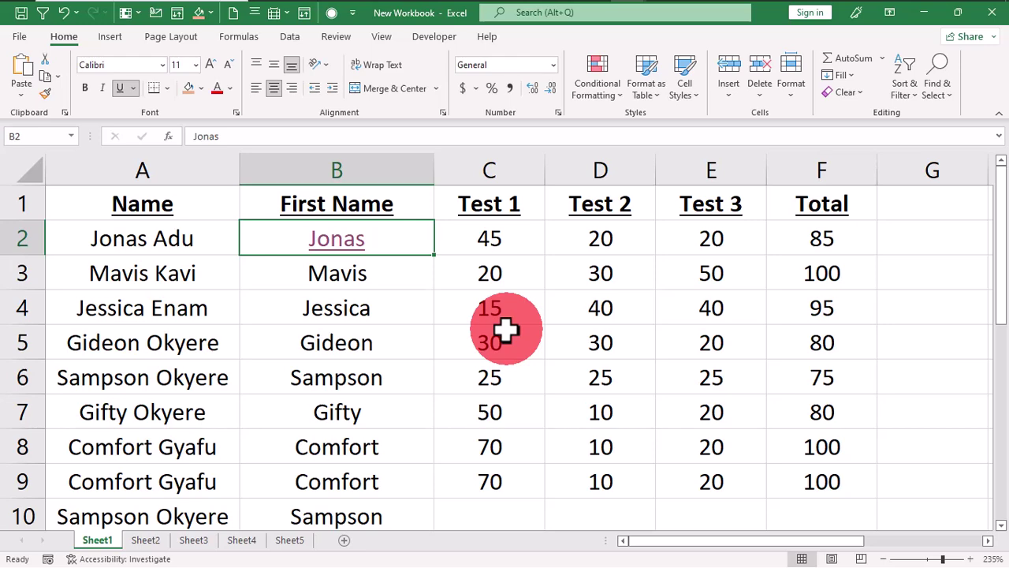
Look through the list of recent workbooks on the Open page, and return to the worksheet without opening a file
{"action": "key", "text": "ctrl+o"}
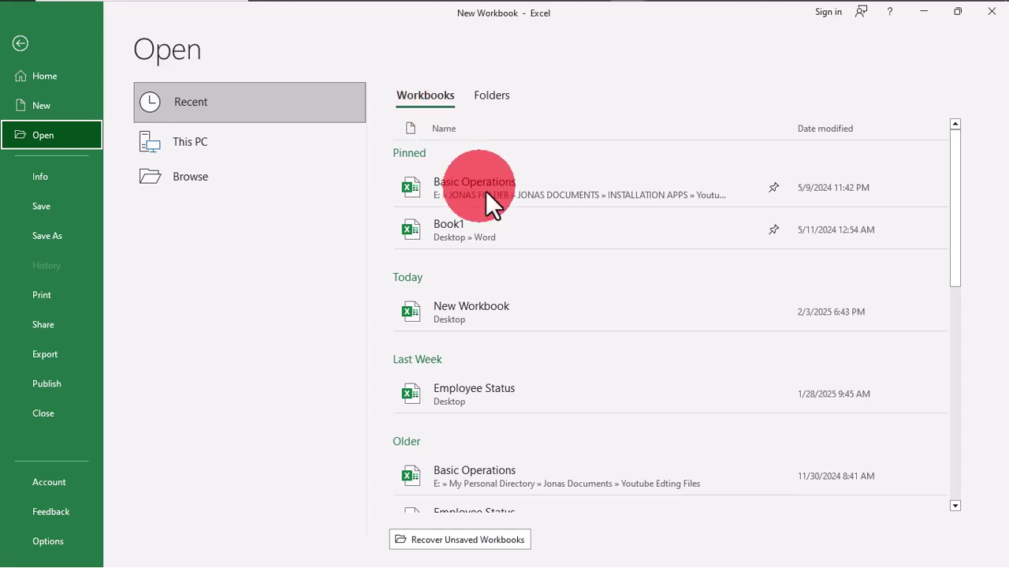
{"action": "scroll", "coordinate": [520, 290], "scroll_direction": "down", "scroll_amount": 3}
{"action": "scroll", "coordinate": [528, 353], "scroll_direction": "down", "scroll_amount": 8}
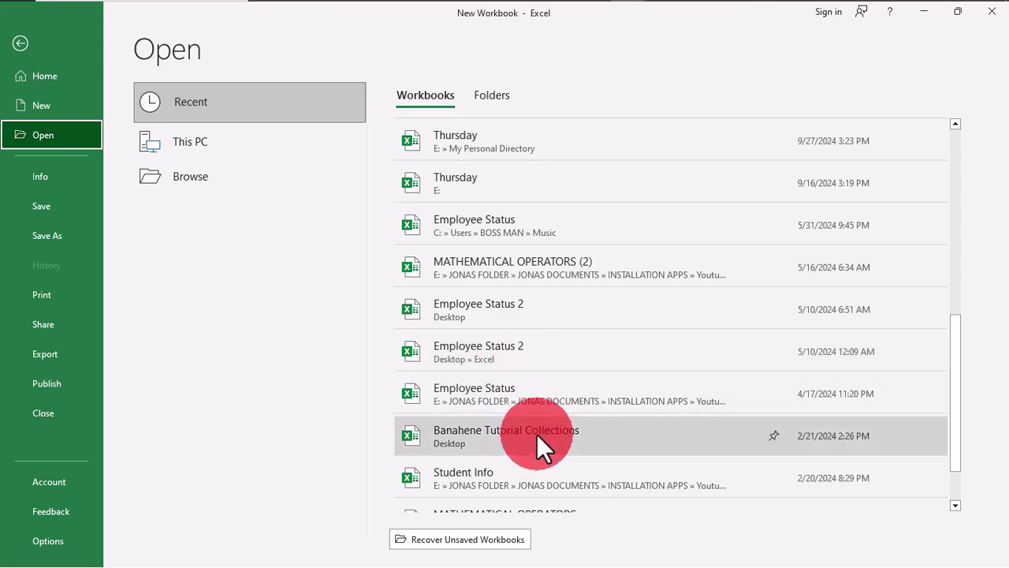
{"action": "scroll", "coordinate": [533, 429], "scroll_direction": "down", "scroll_amount": 2}
{"action": "scroll", "coordinate": [520, 386], "scroll_direction": "up", "scroll_amount": 10}
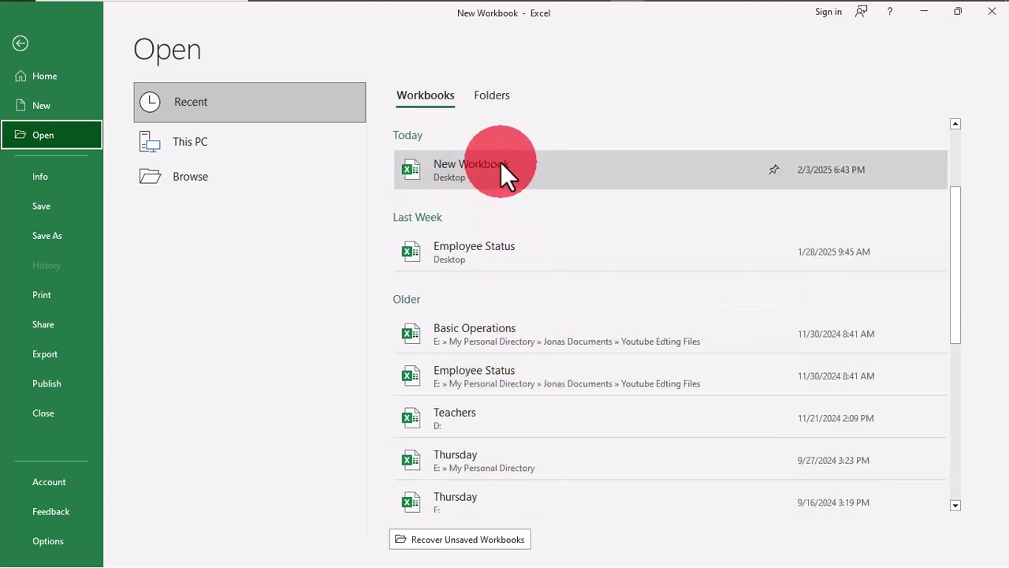
{"action": "scroll", "coordinate": [518, 253], "scroll_direction": "down", "scroll_amount": 5}
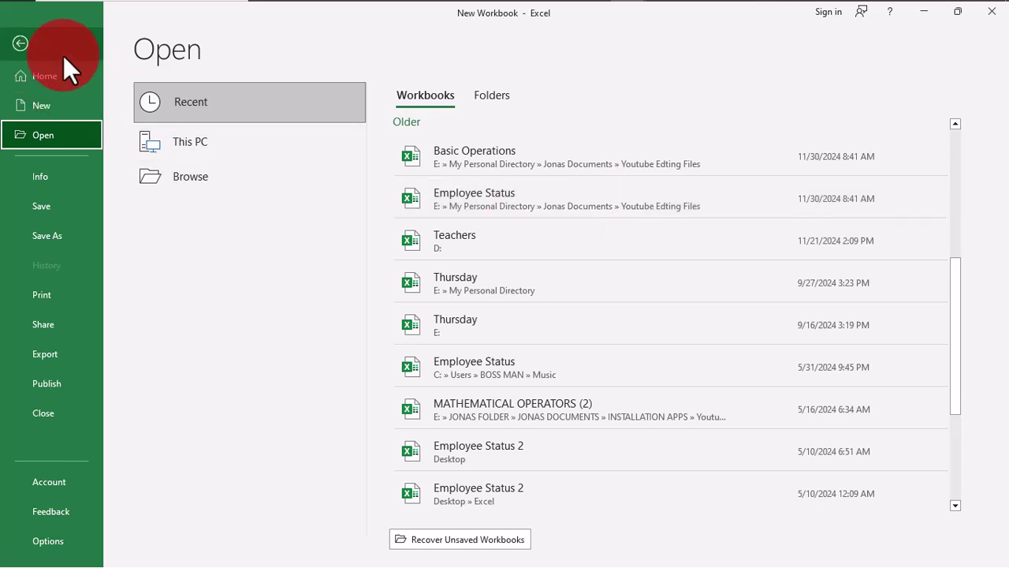
{"action": "left_click", "coordinate": [23, 41]}
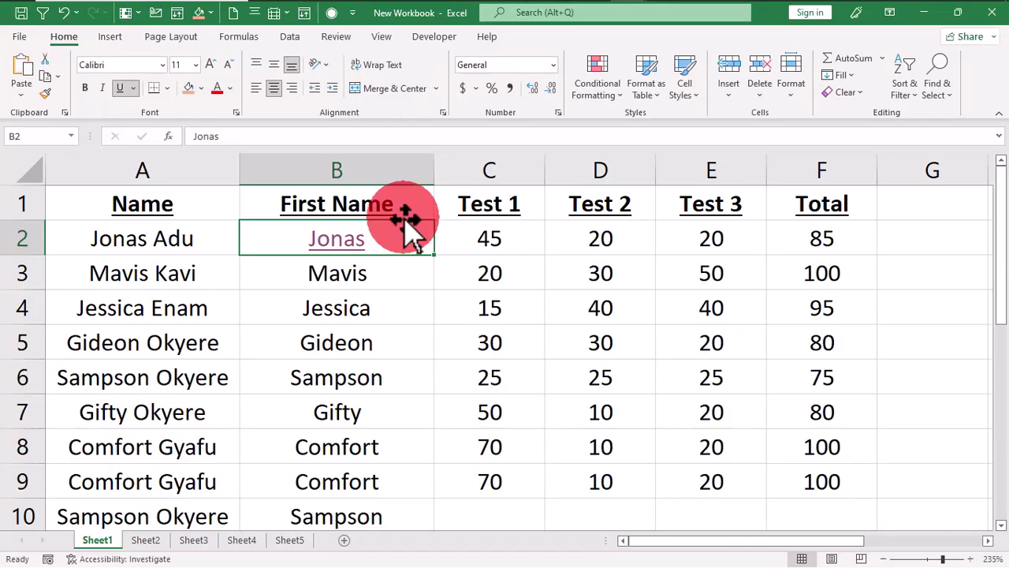
View the print preview and print settings of the active sheet, and return to the worksheet without printing
{"action": "key", "text": "ctrl+p"}
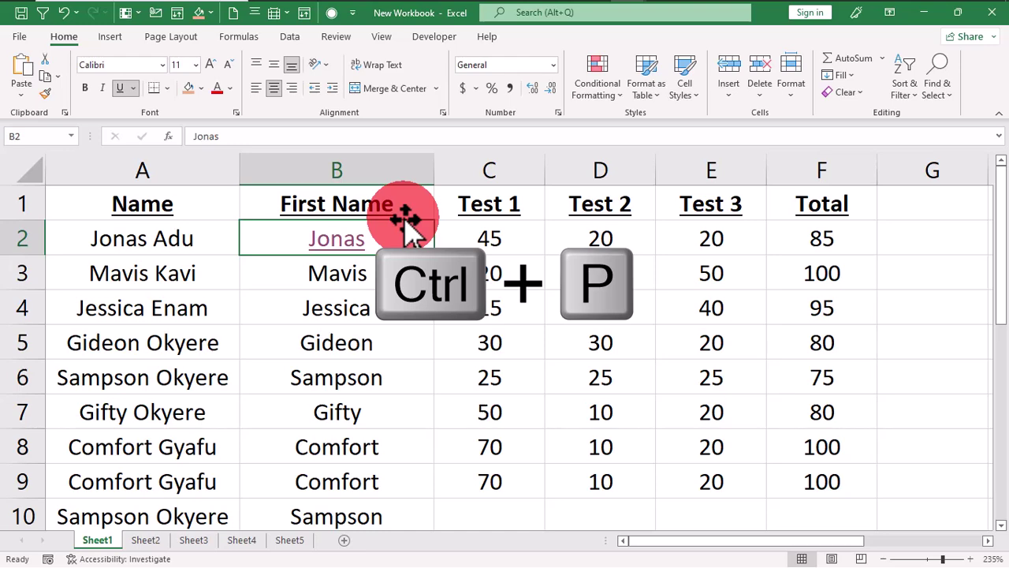
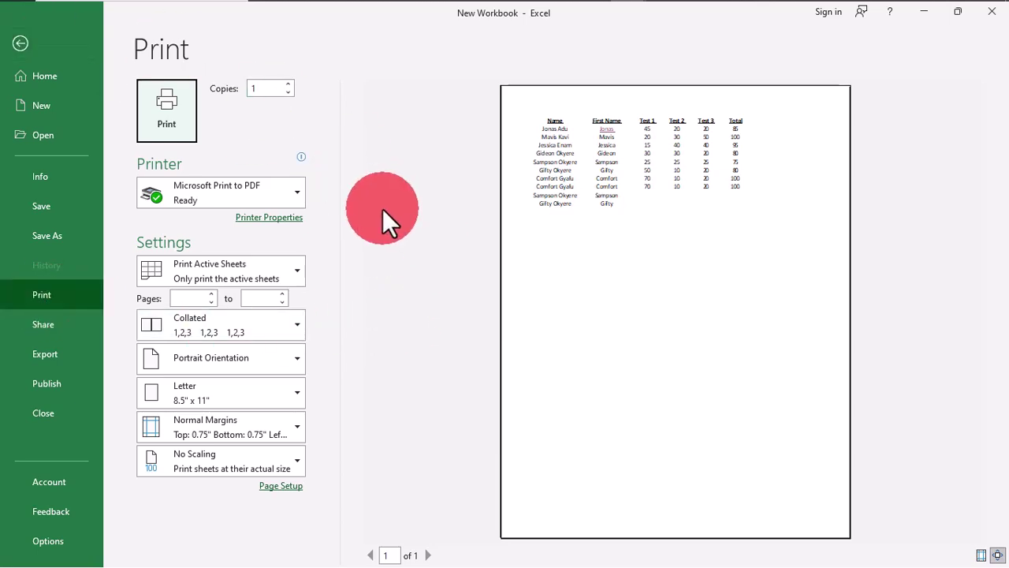
{"action": "key", "text": "Escape"}
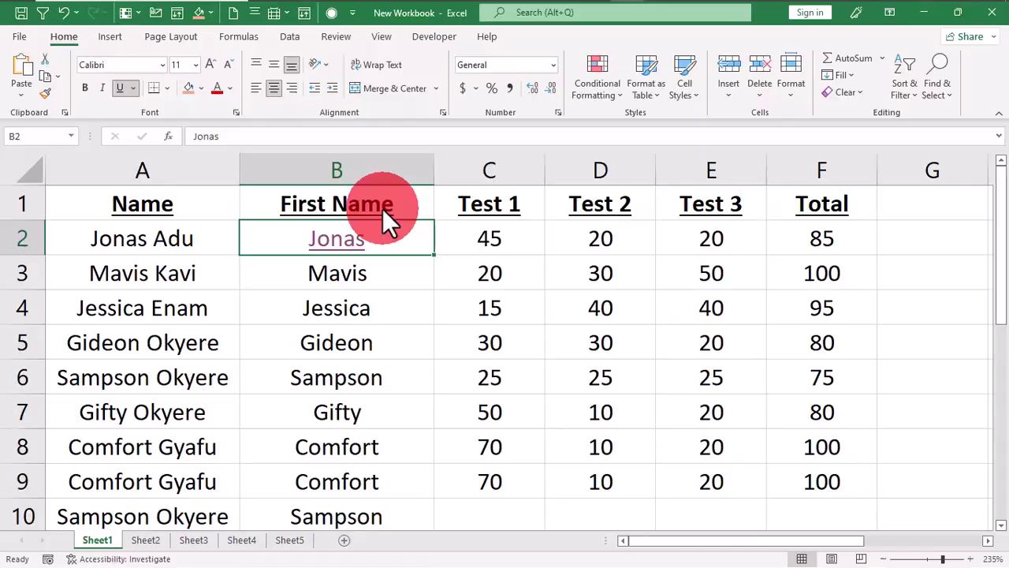
Examine the Quick Analysis options for charts, totals, tables and formatting on the entire score table, preview a color scale, and dismiss without applying anything
{"action": "left_click_drag", "start_coordinate": [153, 237], "coordinate": [775, 500]}
{"action": "left_click", "coordinate": [315, 276]}
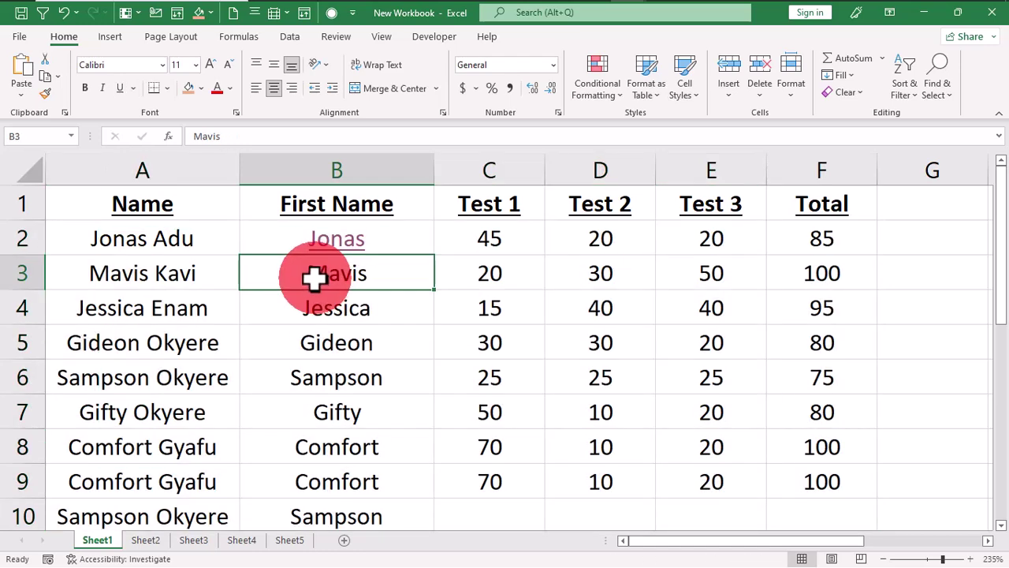
{"action": "key", "text": "ctrl+a"}
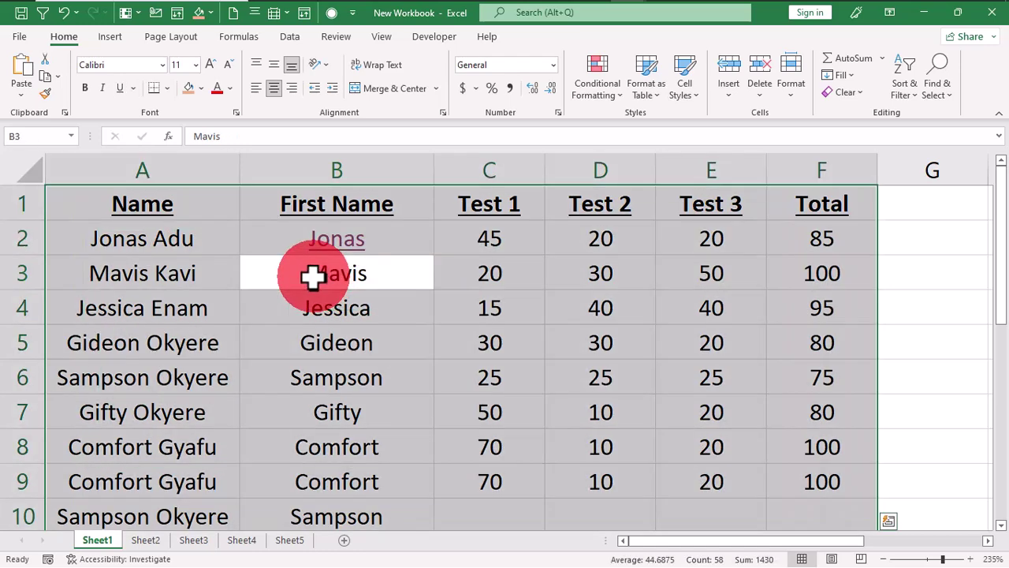
{"action": "key", "text": "ctrl+q"}
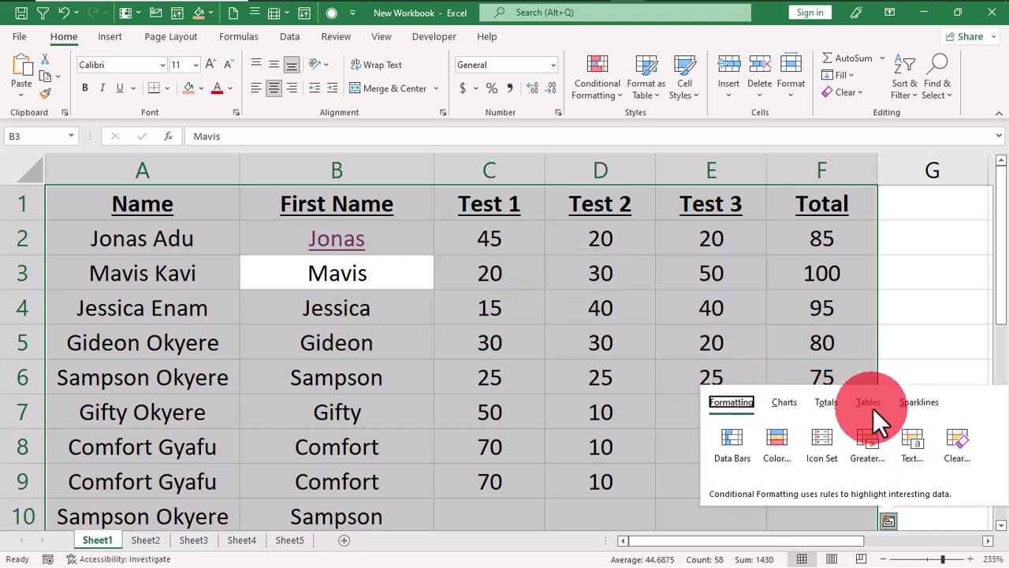
{"action": "left_click", "coordinate": [782, 403]}
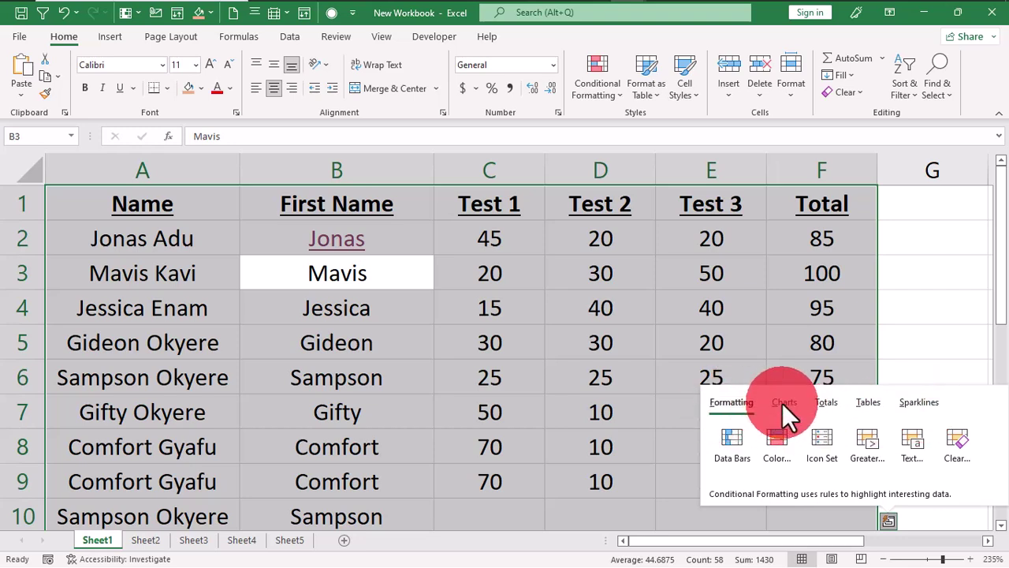
{"action": "left_click", "coordinate": [823, 405]}
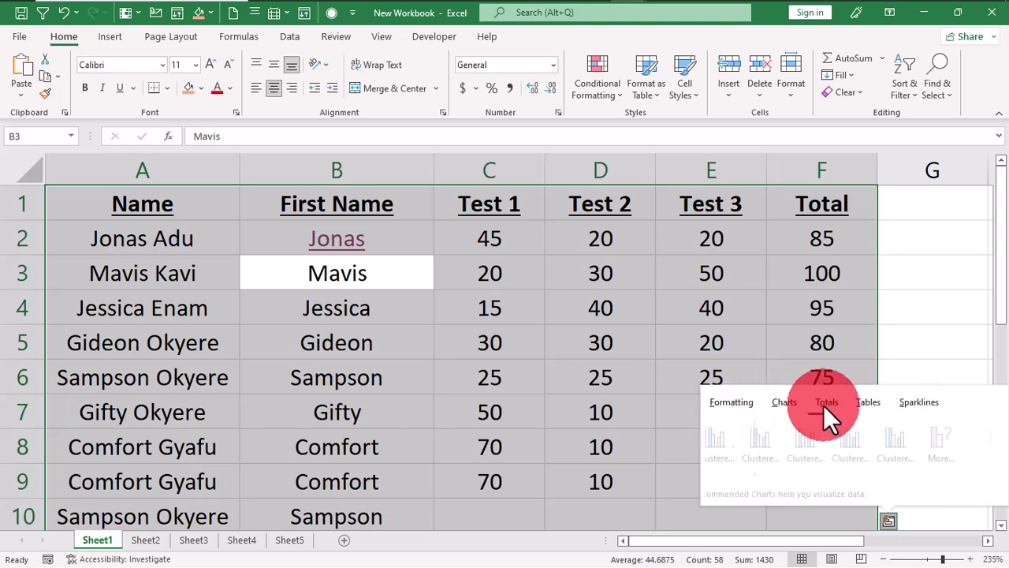
{"action": "left_click", "coordinate": [872, 402]}
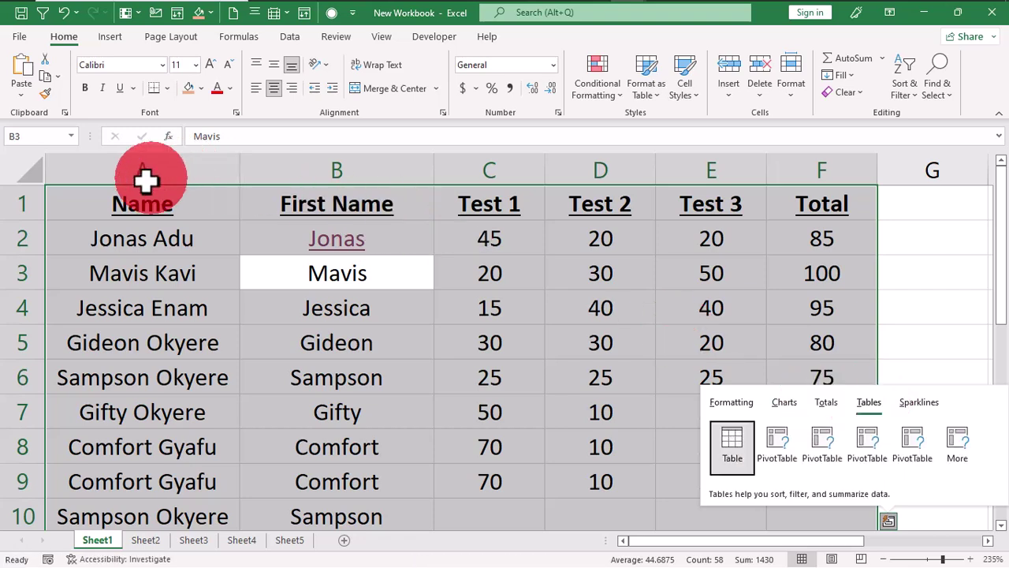
{"action": "left_click", "coordinate": [721, 405]}
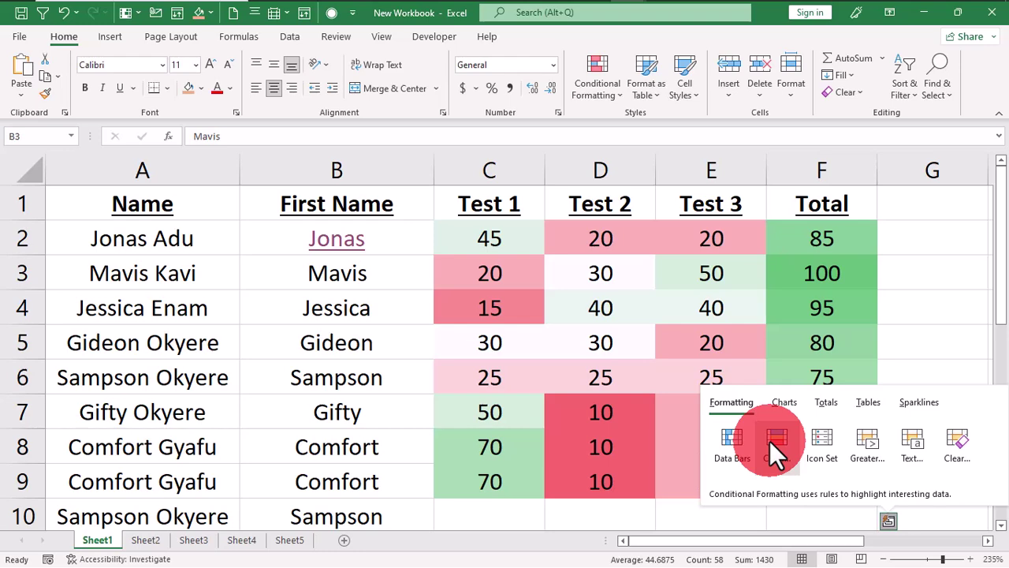
{"action": "left_click", "coordinate": [613, 299]}
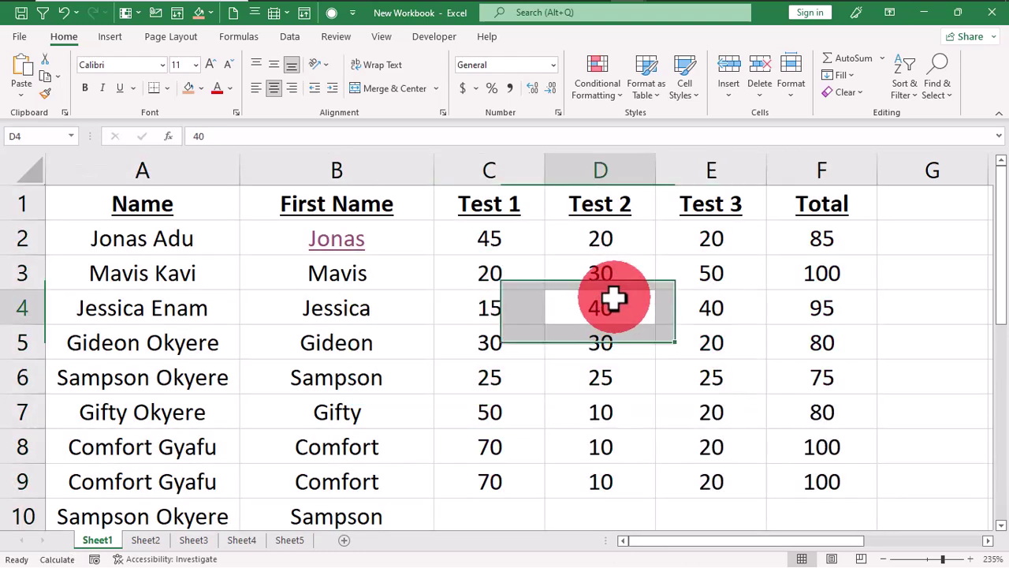
{"action": "left_click", "coordinate": [917, 245]}
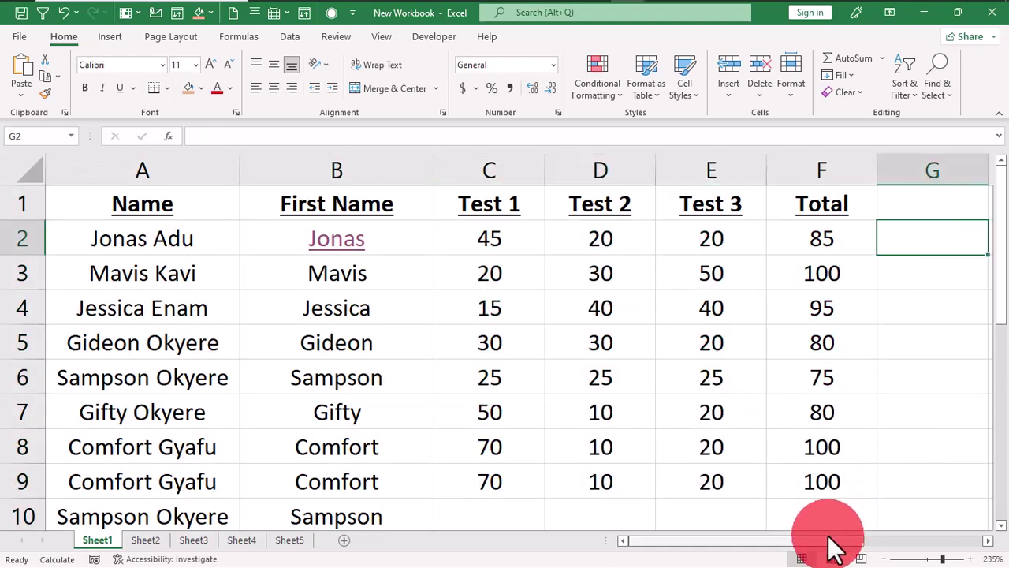
Fill the Total formula from F2 right into G2, and compare the cell references of the formulas in F2 and G2
{"action": "left_click_drag", "start_coordinate": [847, 548], "coordinate": [867, 541]}
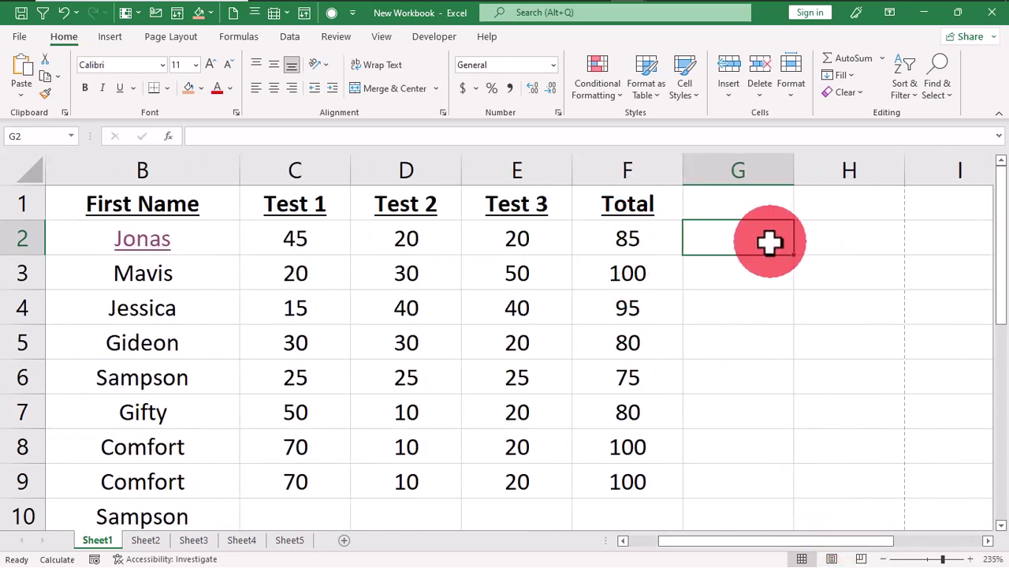
{"action": "key", "text": "ctrl+r"}
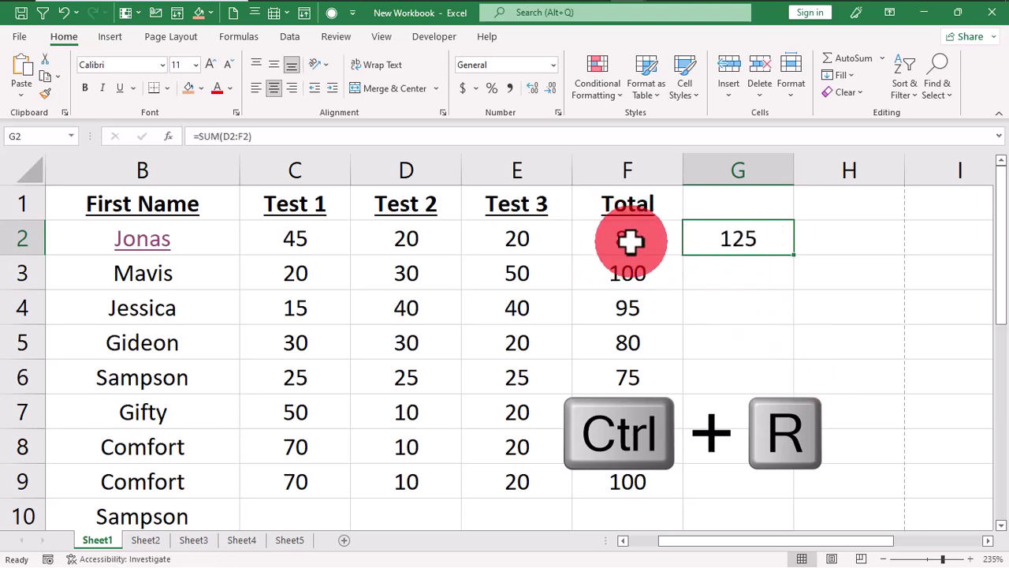
{"action": "left_click", "coordinate": [621, 236]}
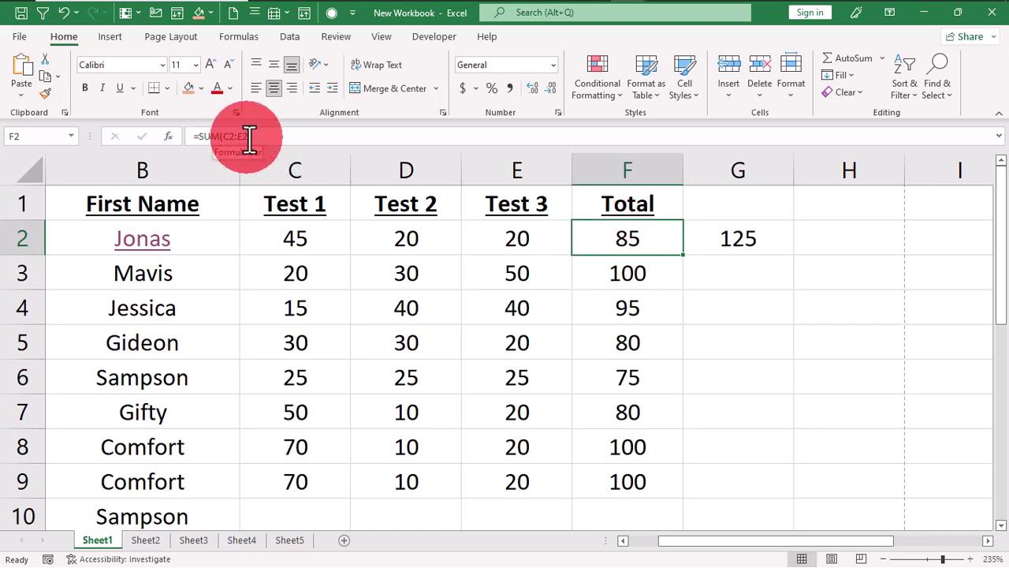
{"action": "left_click", "coordinate": [280, 246]}
{"action": "left_click", "coordinate": [391, 241]}
{"action": "left_click", "coordinate": [492, 241]}
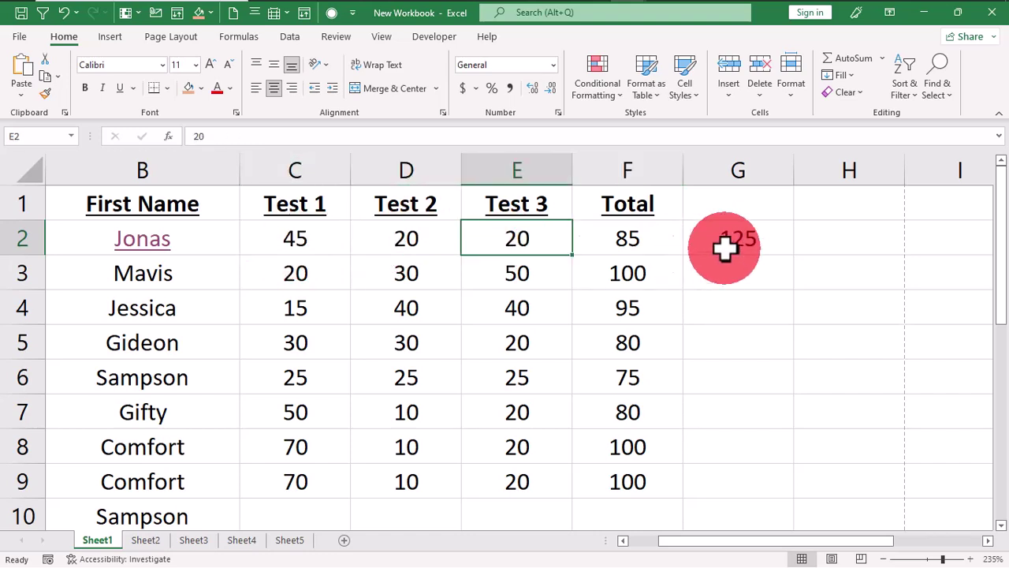
{"action": "left_click", "coordinate": [750, 240]}
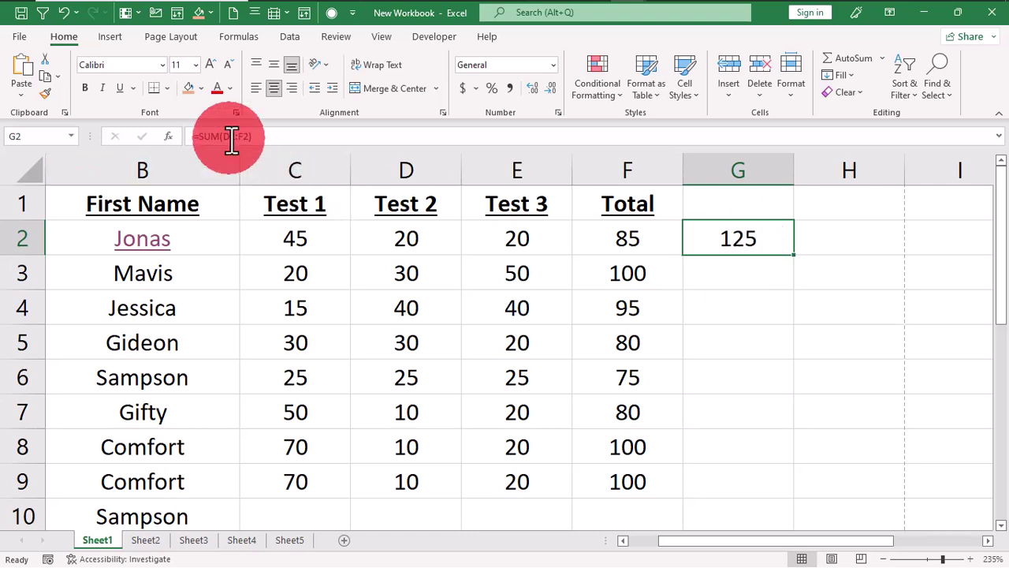
{"action": "left_click", "coordinate": [623, 240]}
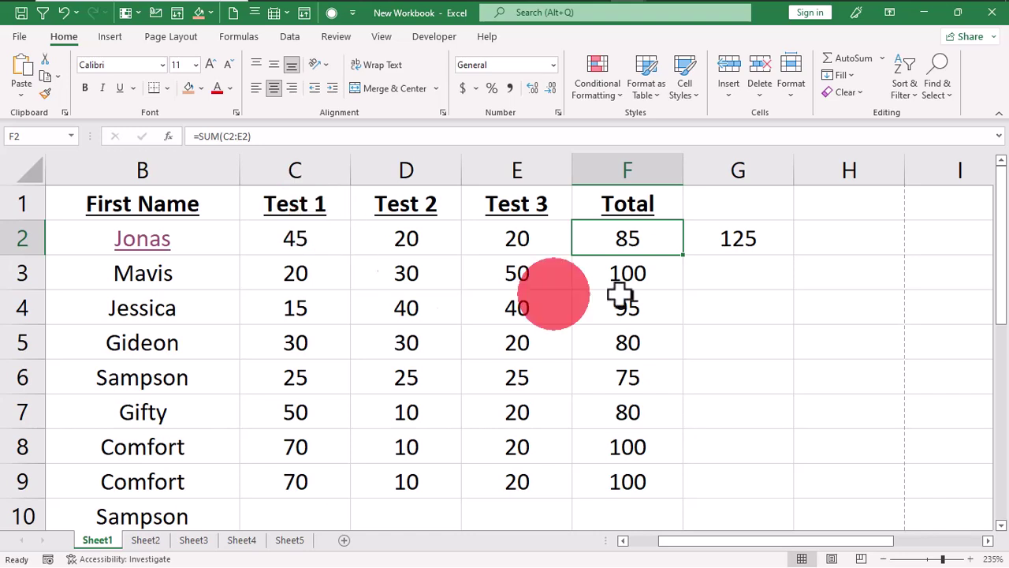
{"action": "left_click", "coordinate": [748, 240]}
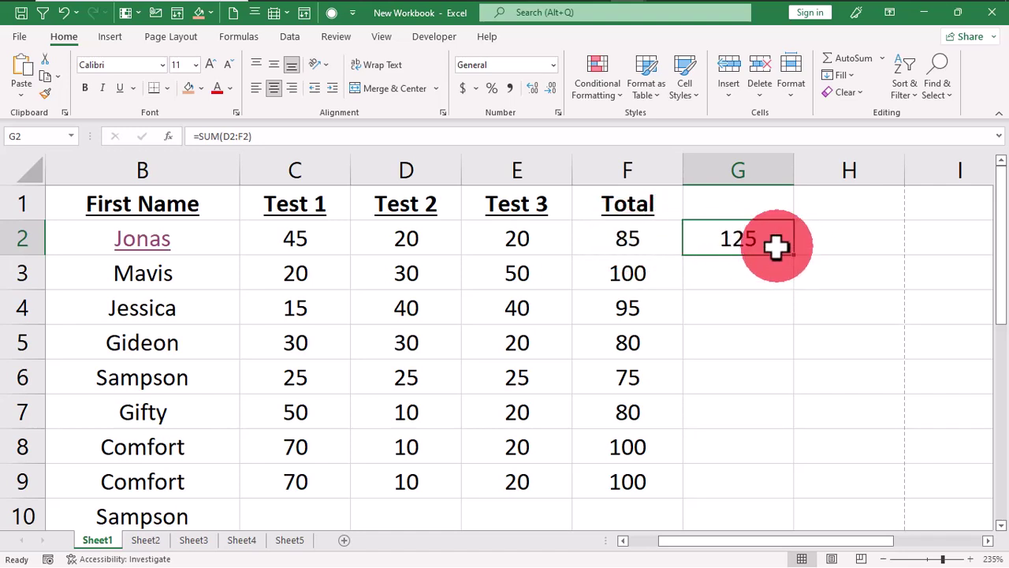
Clear cell G2 and fill G2:G9 to the right with the Total formulas from column F
{"action": "key", "text": "Delete"}
{"action": "left_click_drag", "start_coordinate": [730, 244], "coordinate": [707, 470]}
{"action": "key", "text": "ctrl+r"}
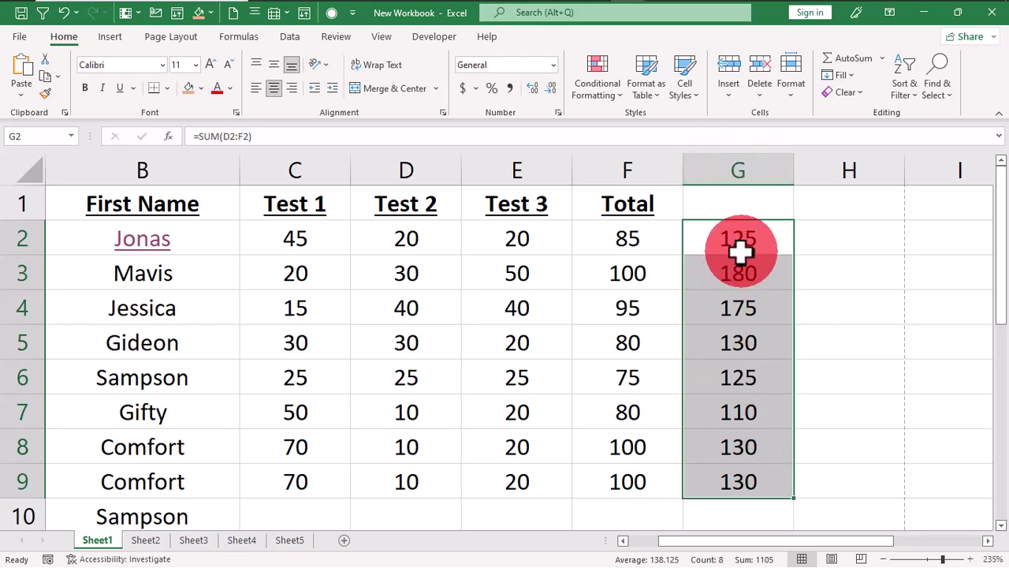
Compare the filled formulas in column G with the original Total formulas in column F, down to row 9
{"action": "left_click", "coordinate": [732, 484]}
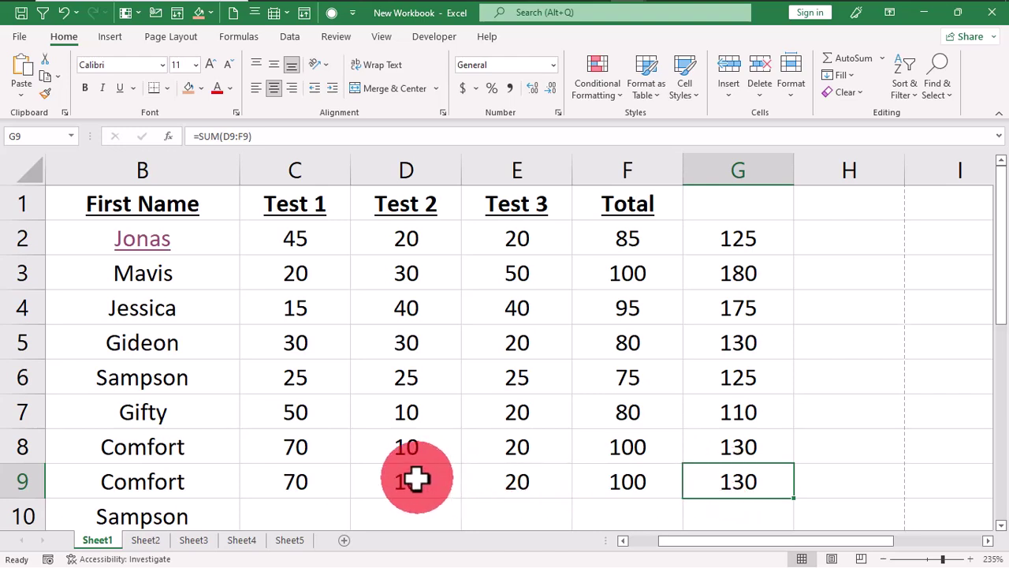
{"action": "left_click", "coordinate": [738, 445]}
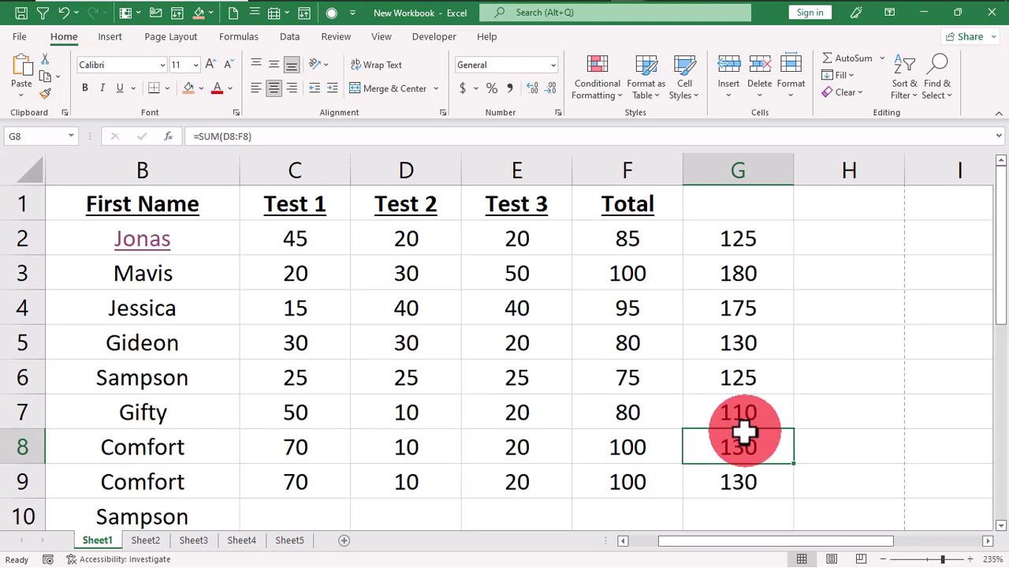
{"action": "left_click", "coordinate": [633, 263]}
{"action": "left_click", "coordinate": [635, 241]}
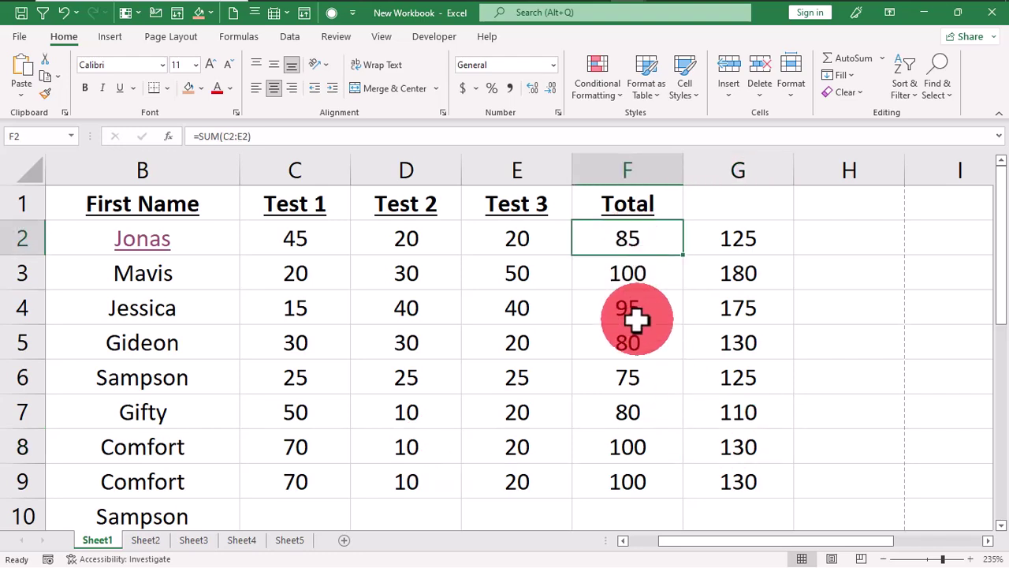
{"action": "left_click", "coordinate": [636, 314]}
{"action": "left_click", "coordinate": [635, 380]}
{"action": "left_click", "coordinate": [632, 446]}
{"action": "left_click", "coordinate": [636, 482]}
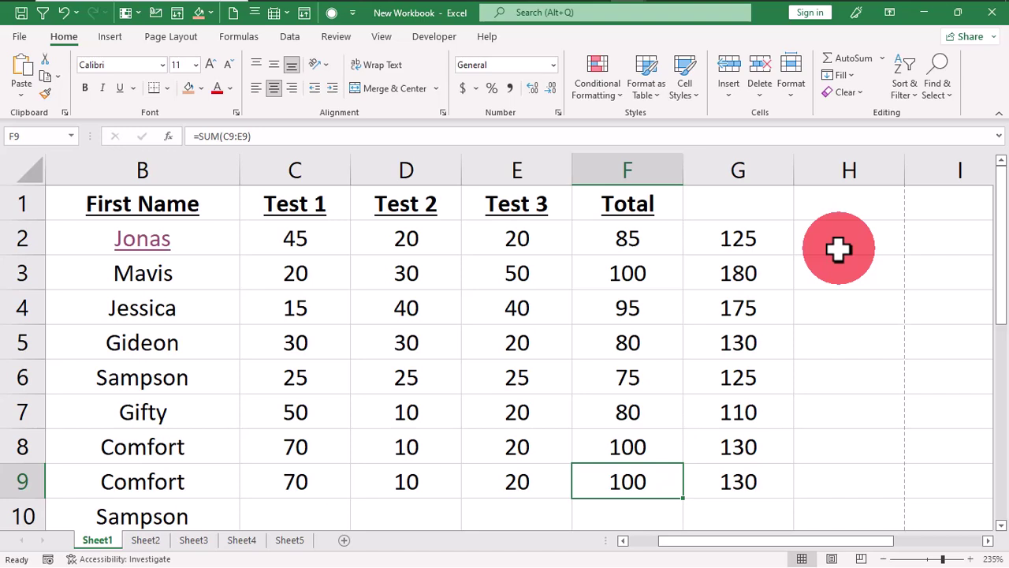
Start closing the New Workbook file, cancel at the save prompt, and save the workbook
{"action": "key", "text": "ctrl+w"}
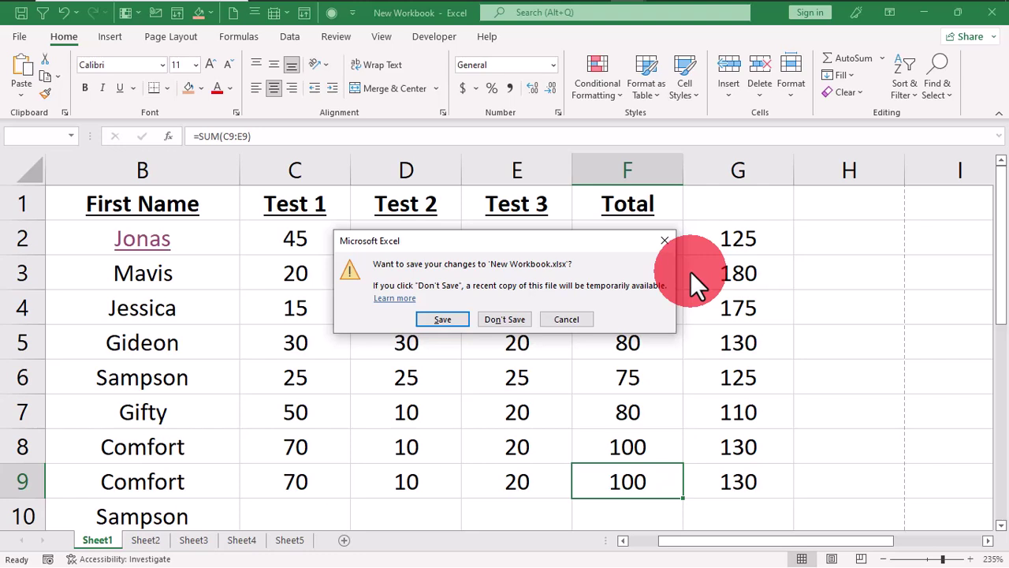
{"action": "key", "text": "Escape"}
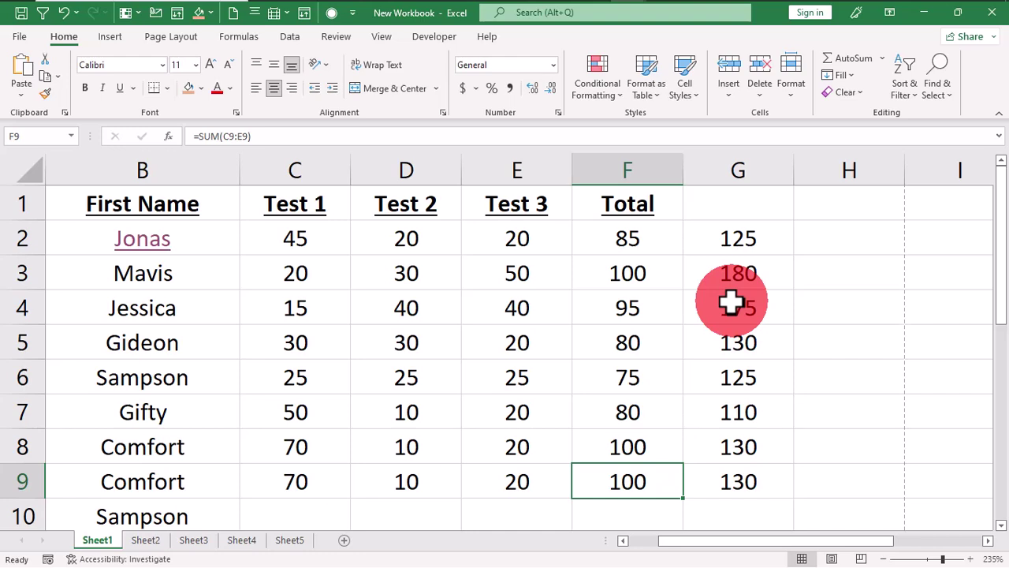
{"action": "key", "text": "ctrl+s"}
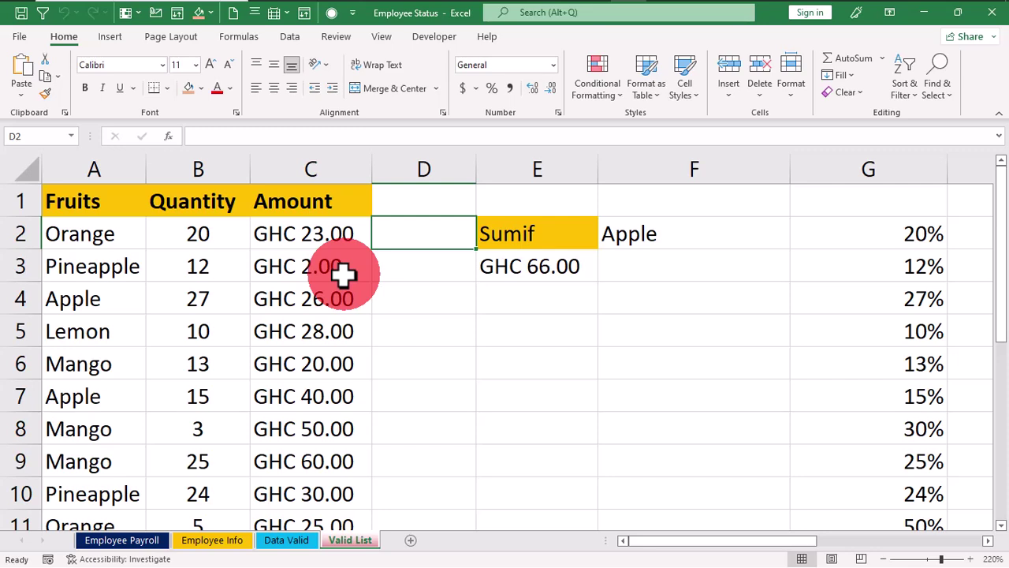
Cut cell G2 on the Valid List sheet, view the collected item in the Clipboard pane, and cancel the cut
{"action": "left_click", "coordinate": [863, 242]}
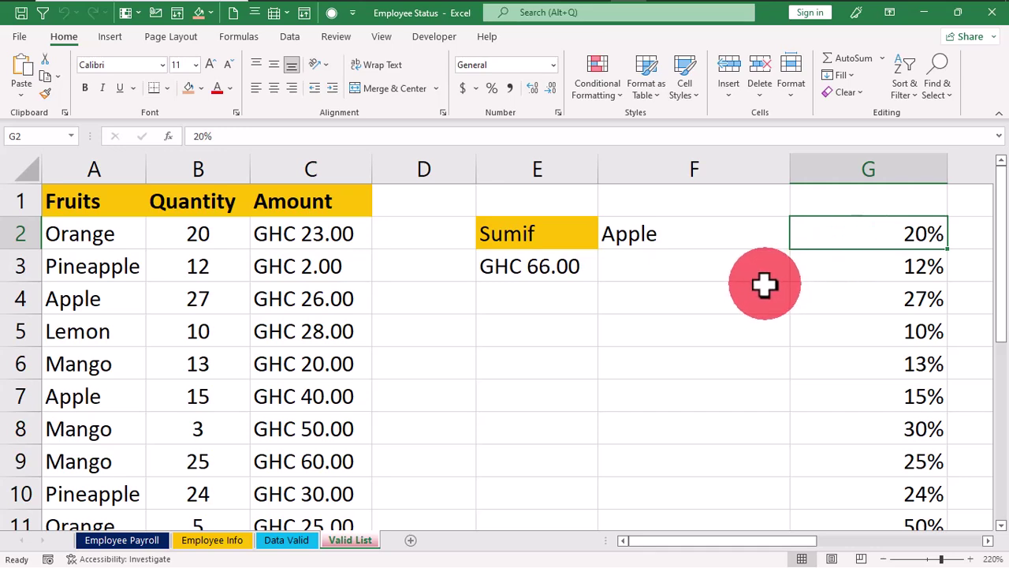
{"action": "key", "text": "ctrl+x"}
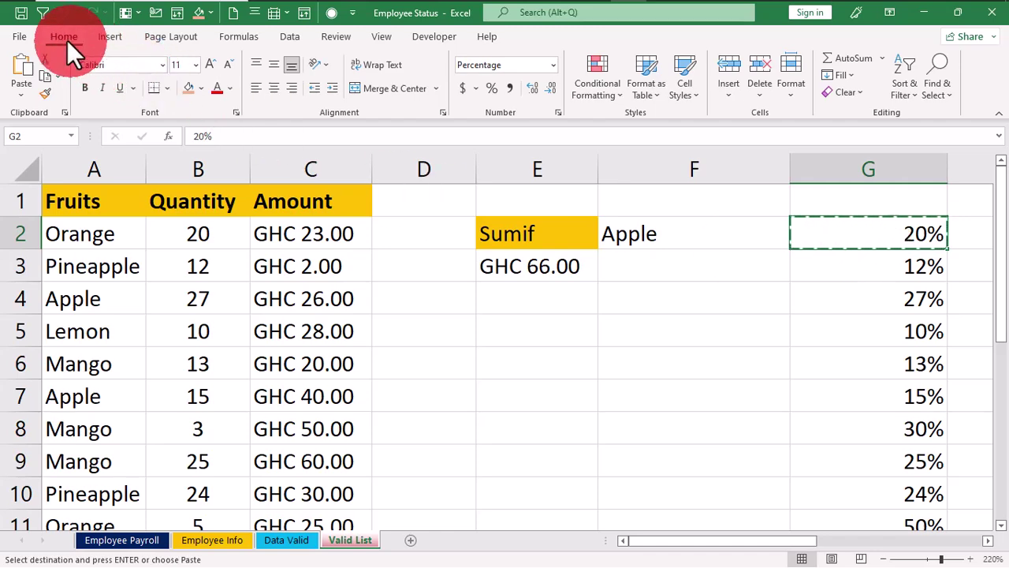
{"action": "left_click", "coordinate": [65, 112]}
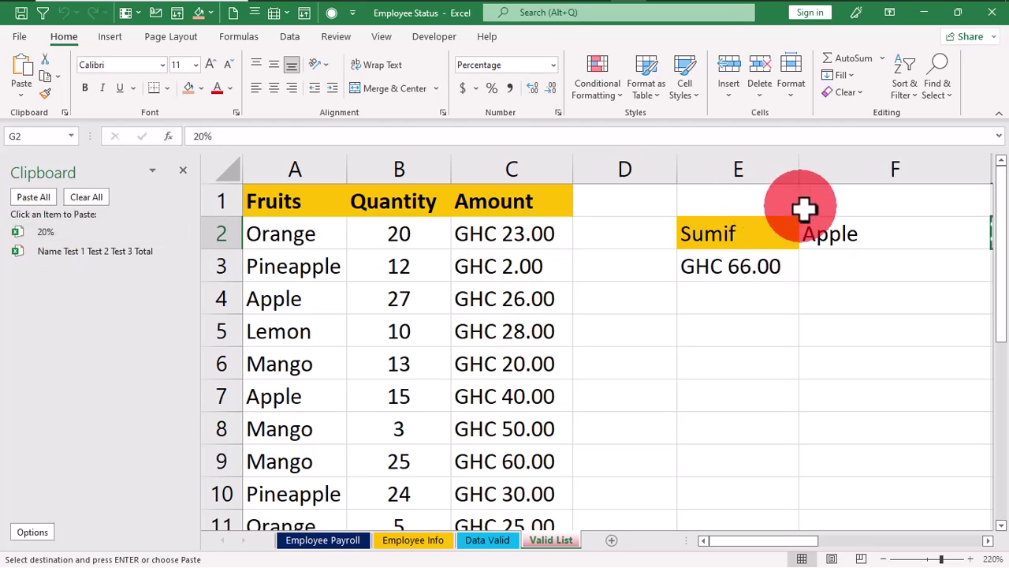
{"action": "left_click_drag", "start_coordinate": [743, 541], "coordinate": [776, 541]}
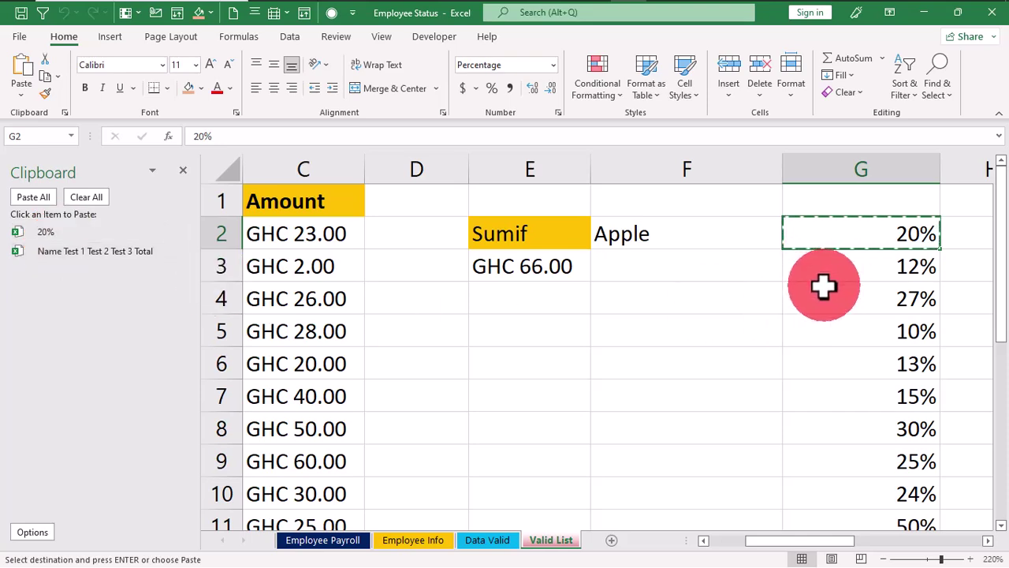
{"action": "key", "text": "Escape"}
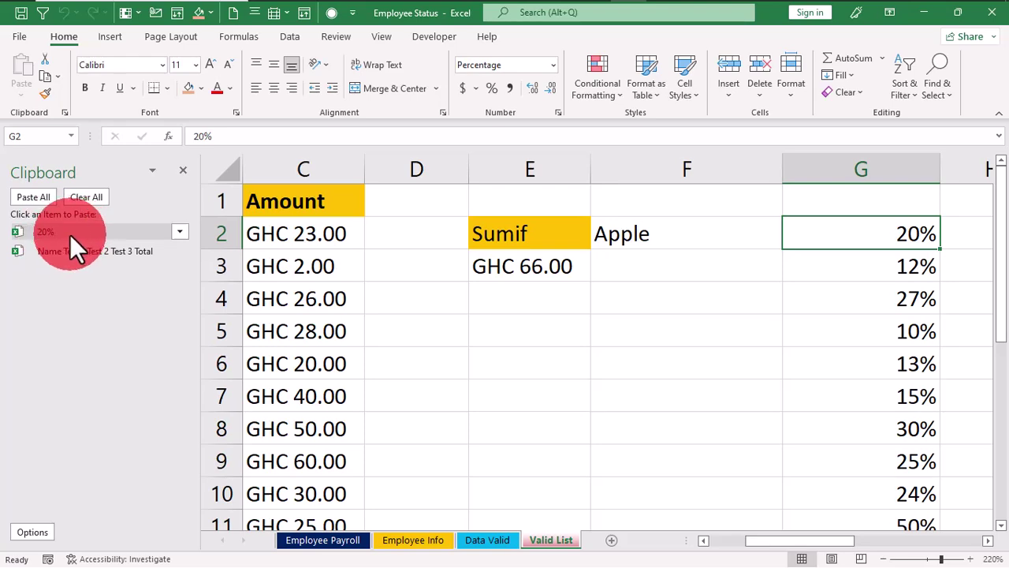
Move the percentages in G2:G11 to column E, starting at cell E6
{"action": "left_click_drag", "start_coordinate": [850, 238], "coordinate": [886, 462]}
{"action": "scroll", "coordinate": [885, 462], "scroll_direction": "up", "scroll_amount": 1}
{"action": "key", "text": "ctrl+c"}
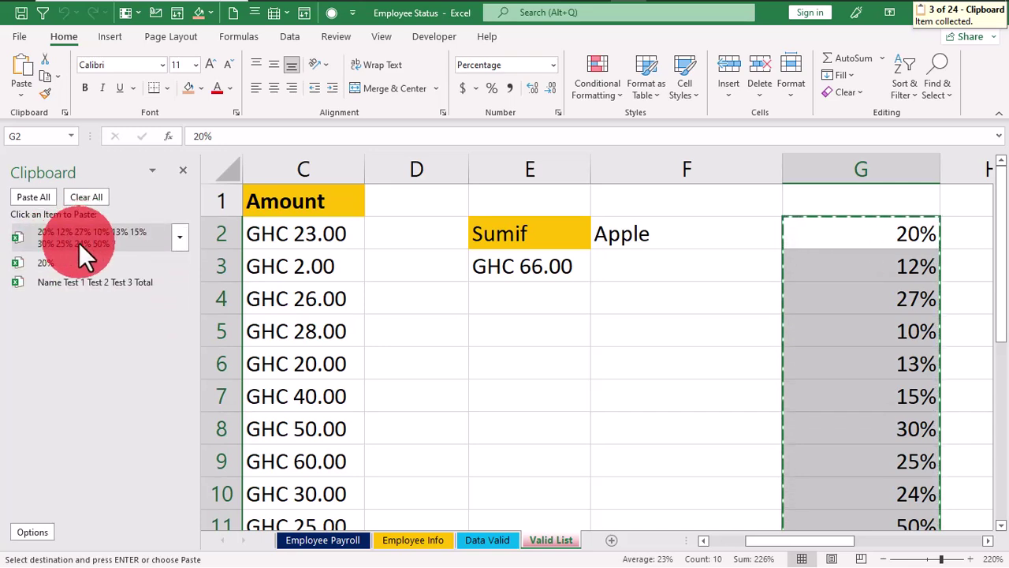
{"action": "left_click", "coordinate": [697, 299]}
{"action": "left_click", "coordinate": [509, 365]}
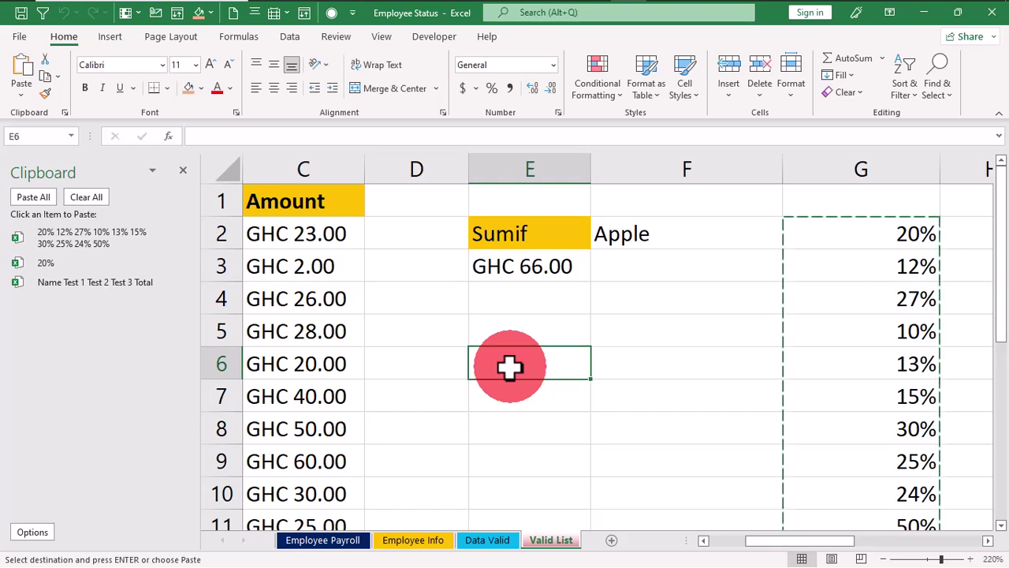
{"action": "key", "text": "ctrl+v"}
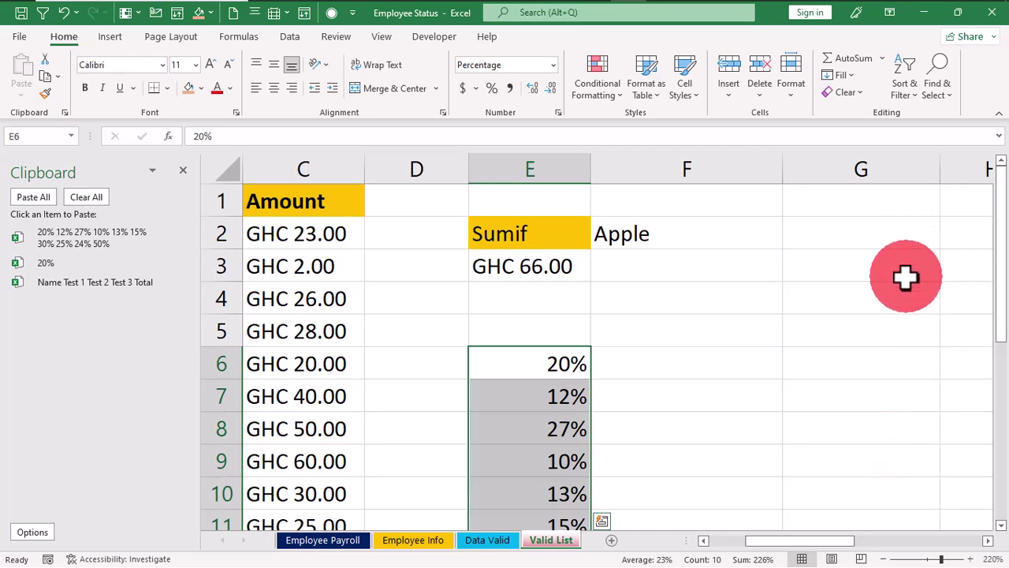
{"action": "scroll", "coordinate": [522, 321], "scroll_direction": "down", "scroll_amount": 2}
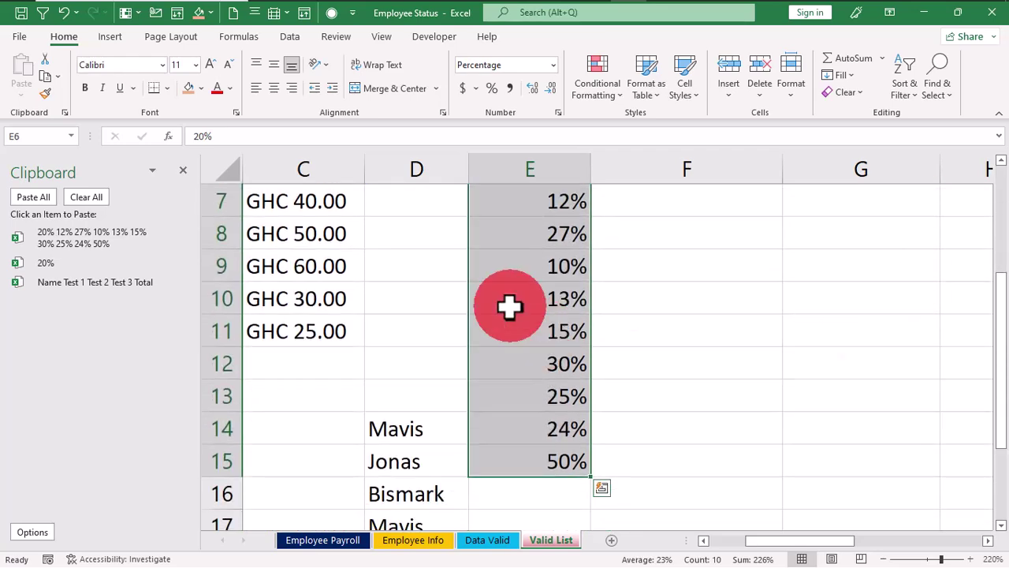
{"action": "scroll", "coordinate": [511, 308], "scroll_direction": "up", "scroll_amount": 2}
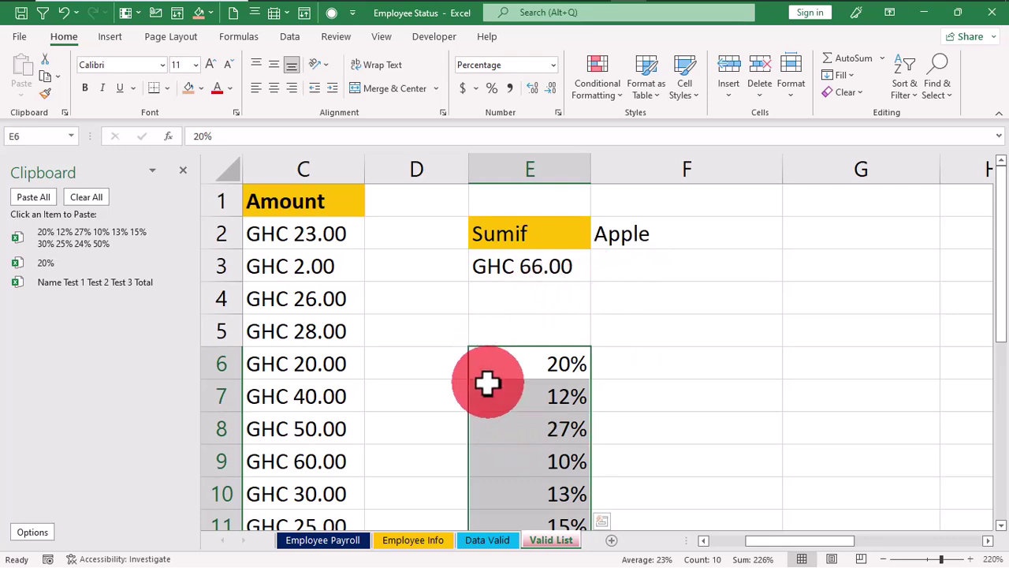
Undo the move of the percentages, redo it, and deselect the moved range
{"action": "key", "text": "ctrl+z"}
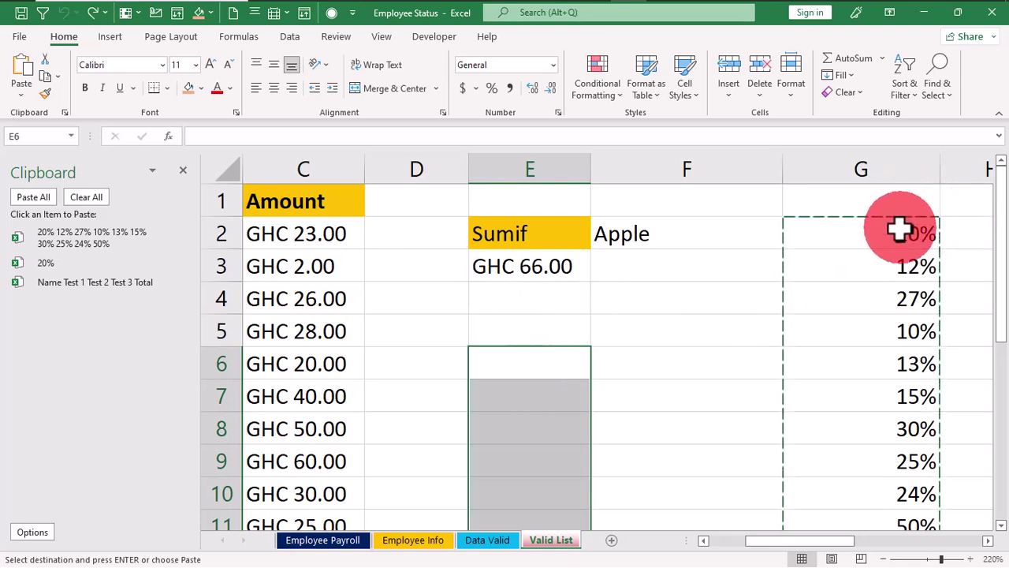
{"action": "key", "text": "ctrl+y"}
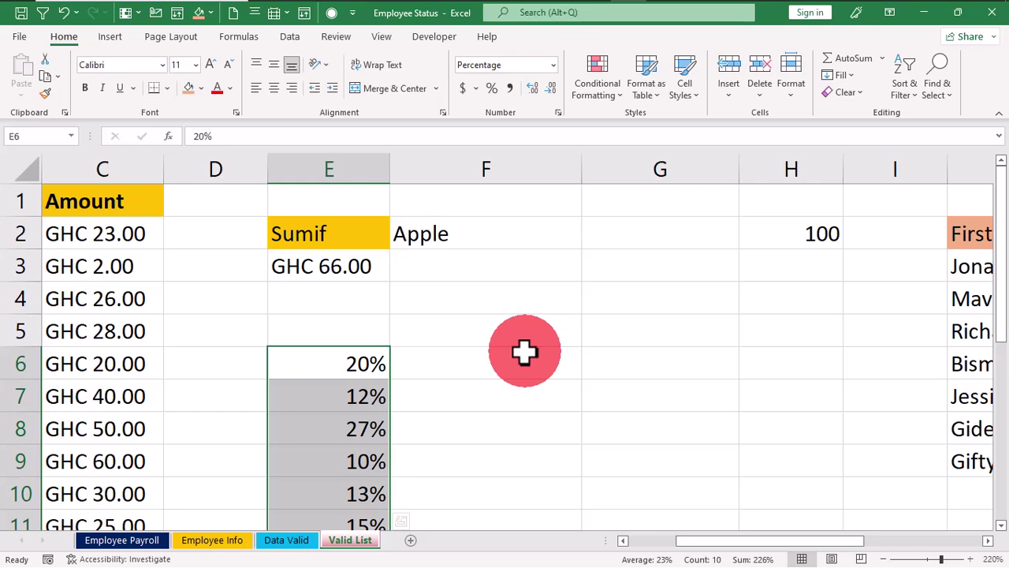
{"action": "left_click", "coordinate": [532, 334]}
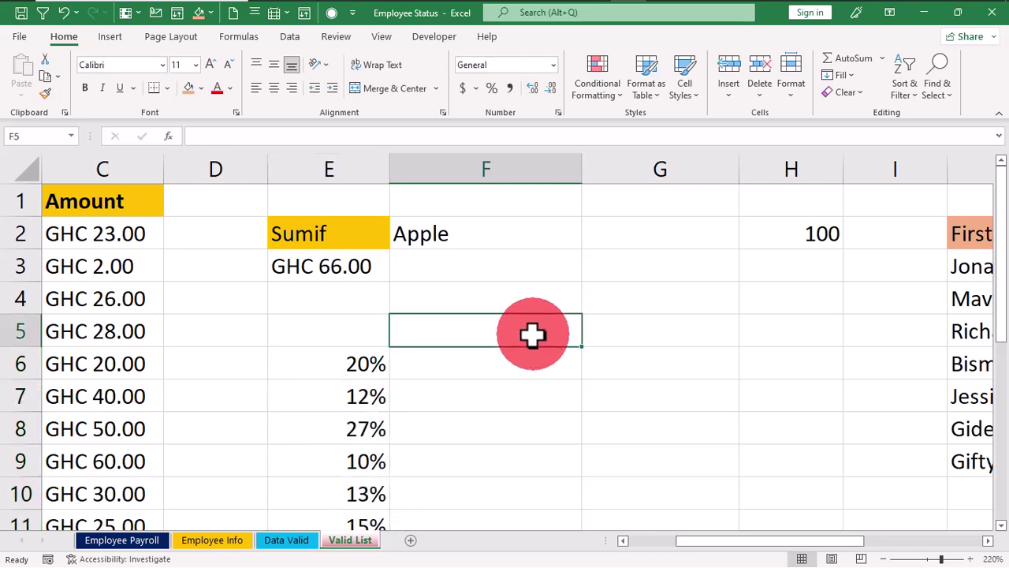
Open the Record Macro dialog with cell F5 selected
{"action": "key", "text": "alt"}
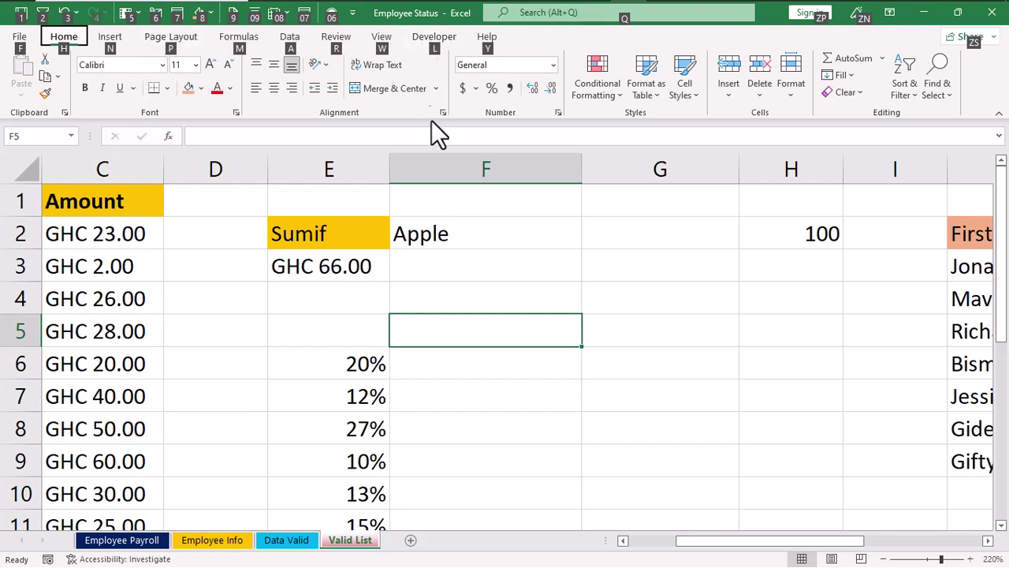
{"action": "key", "text": "l"}
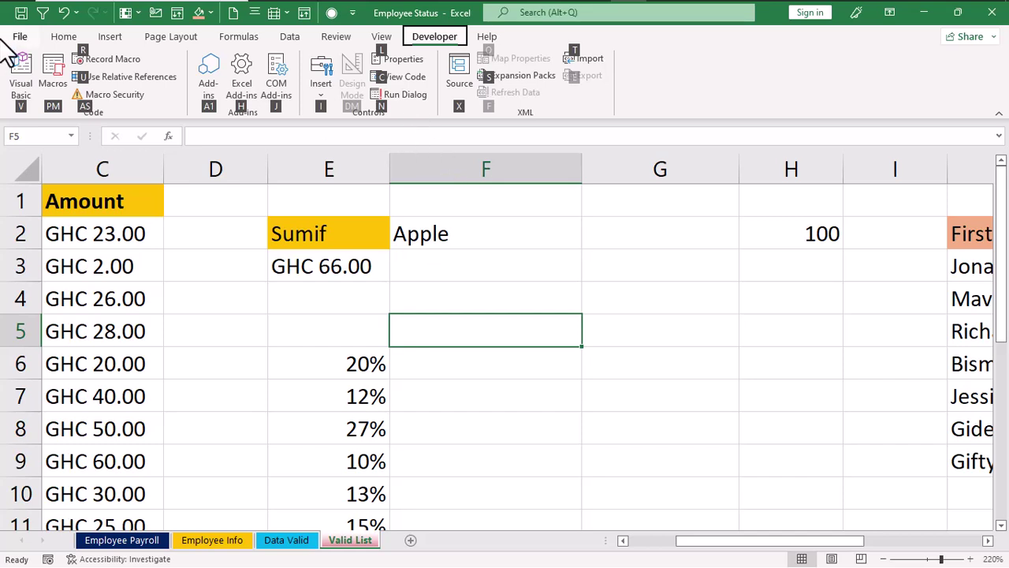
{"action": "left_click", "coordinate": [106, 64]}
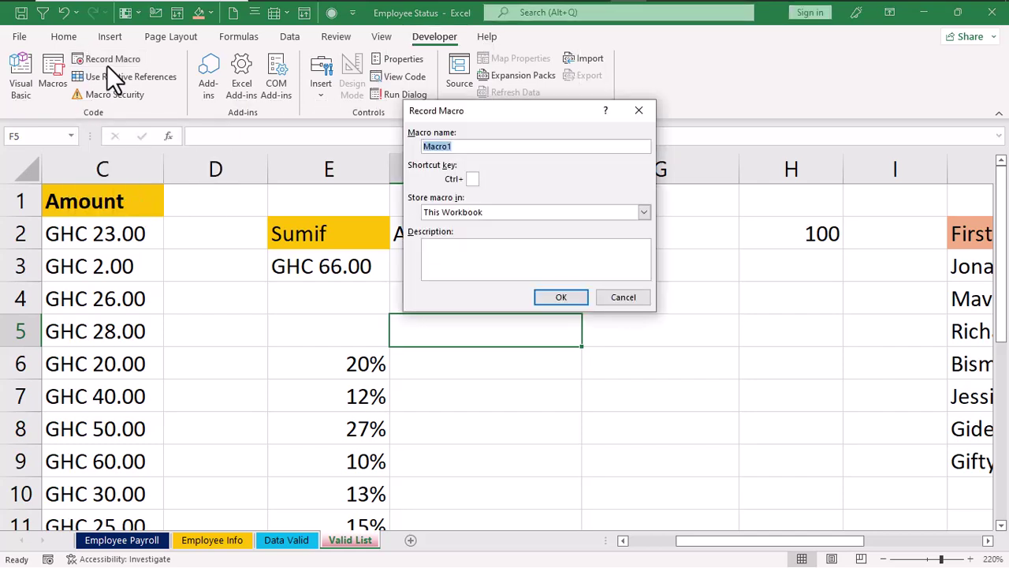